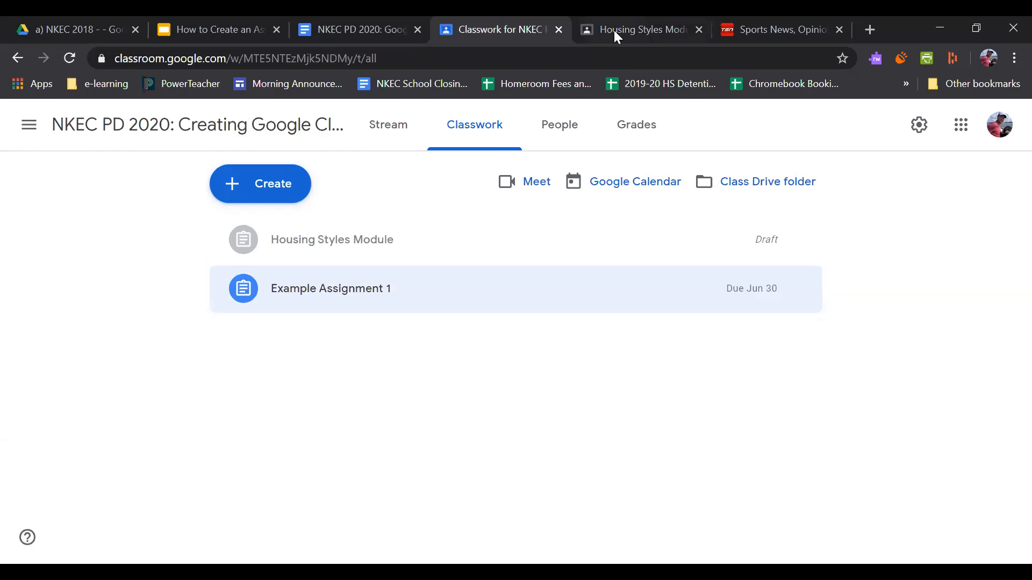
Step: Look over the Housing Styles Module assignment in the Housing & Design 12 2020 class, from its title to its attachments
left_click(614, 30)
scroll(139, 323, "up", 4)
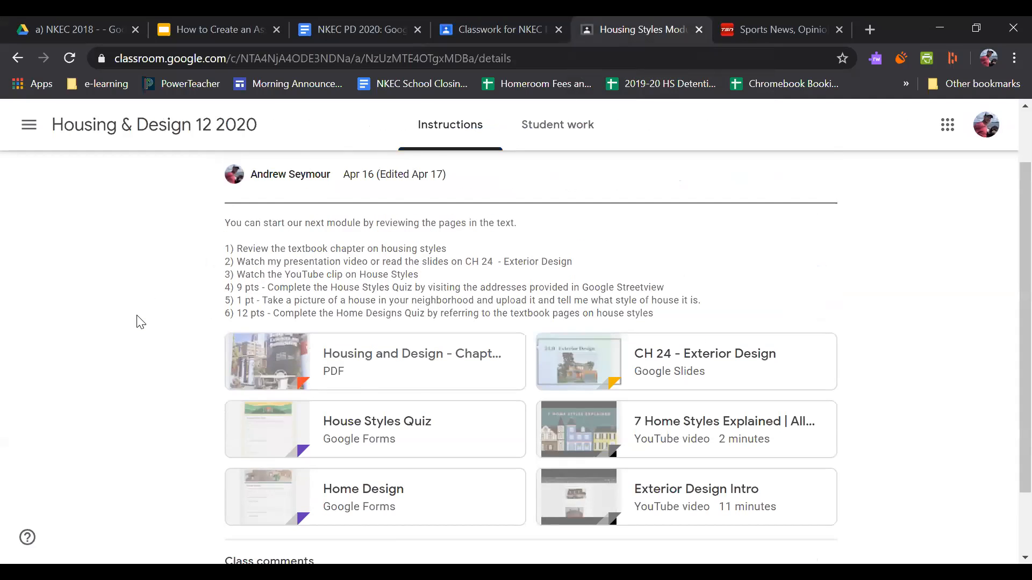
scroll(140, 323, "down", 3)
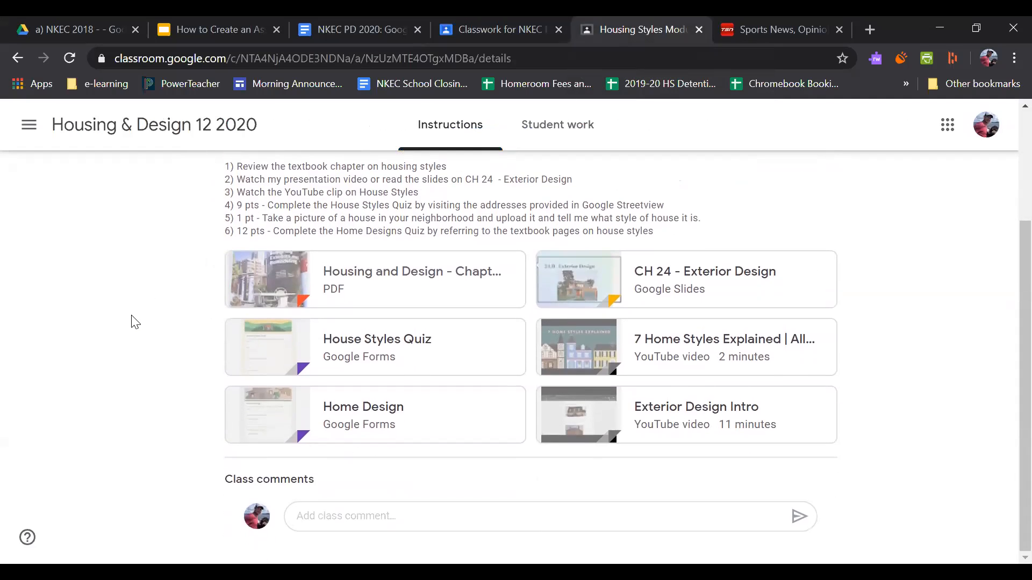
scroll(136, 323, "up", 3)
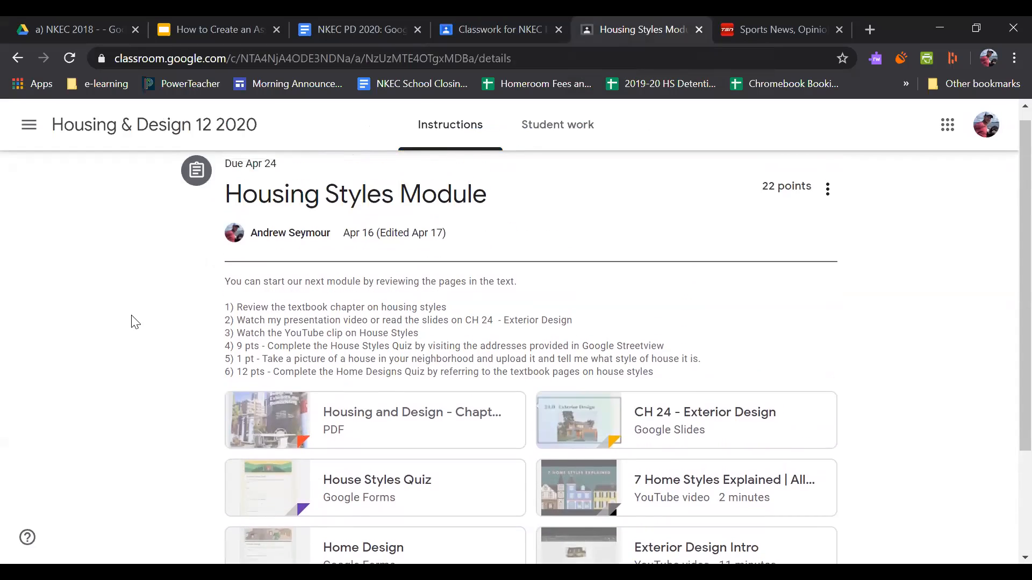
scroll(136, 322, "down", 2)
scroll(173, 299, "up", 2)
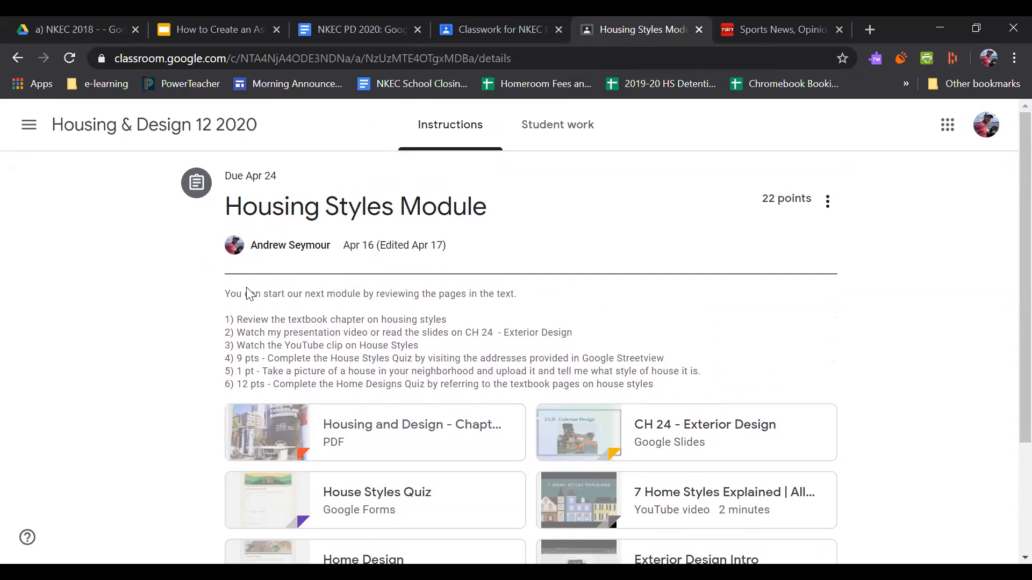
scroll(249, 294, "down", 3)
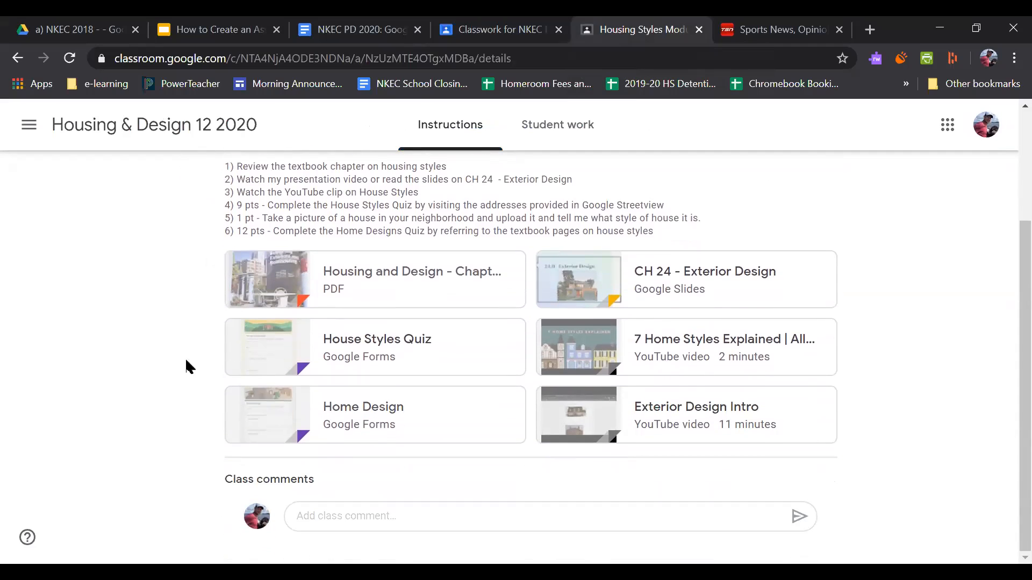
scroll(174, 322, "up", 2)
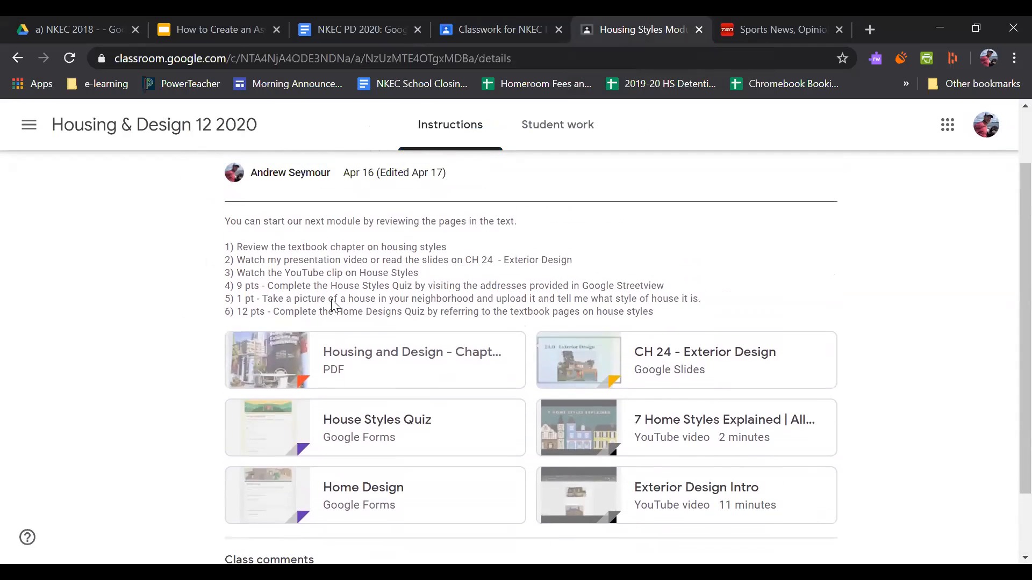
Step: Read the module's title and numbered instructions, highlighting the textbook review, presentation and 9-point House Styles Quiz lines
scroll(241, 304, "up", 1)
left_click_drag(235, 196, 491, 203)
left_click(489, 207)
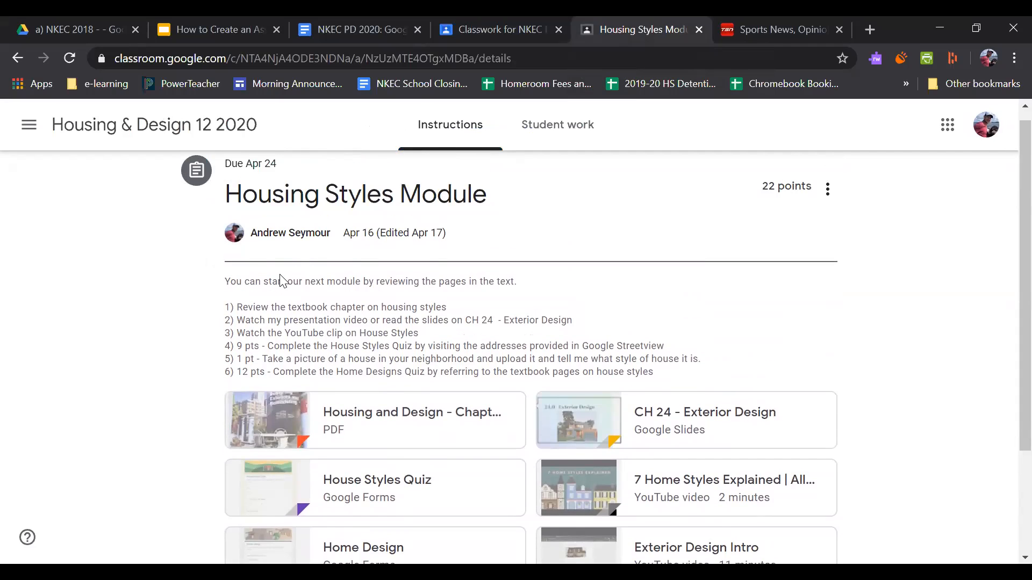
left_click_drag(227, 310, 269, 371)
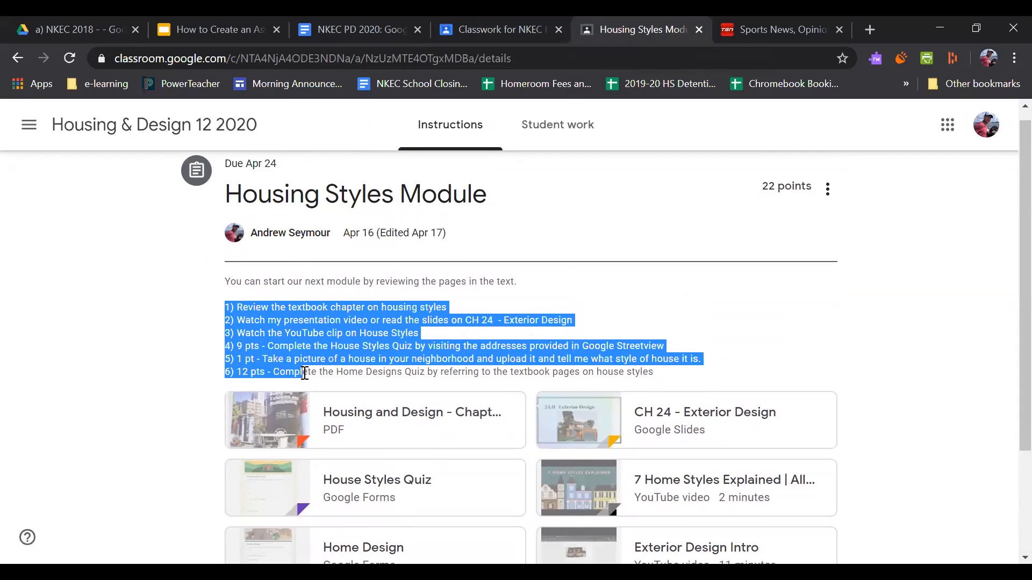
left_click(268, 336)
left_click_drag(229, 307, 440, 312)
left_click_drag(230, 319, 468, 337)
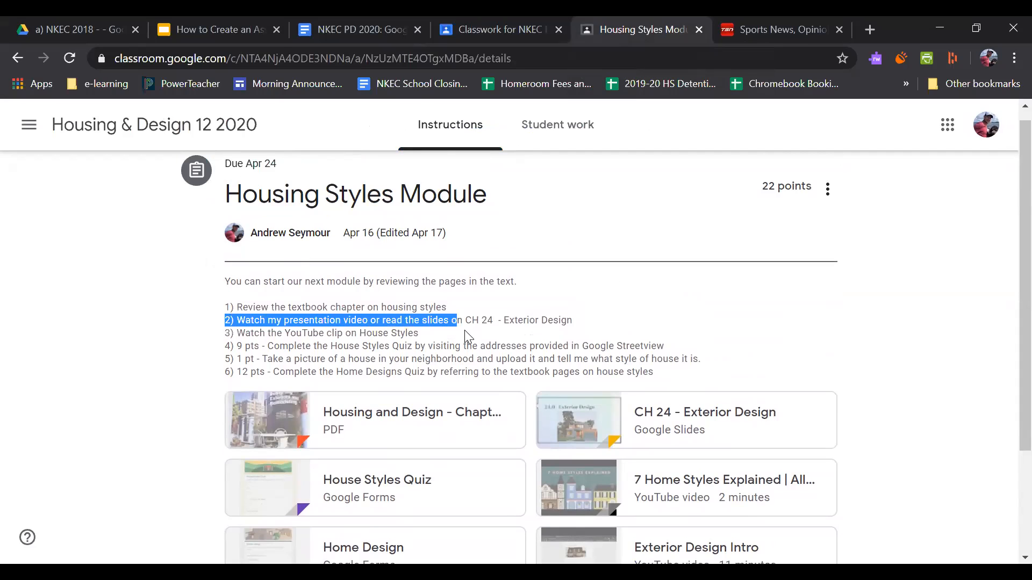
scroll(588, 415, "down", 2)
scroll(589, 416, "down", 1)
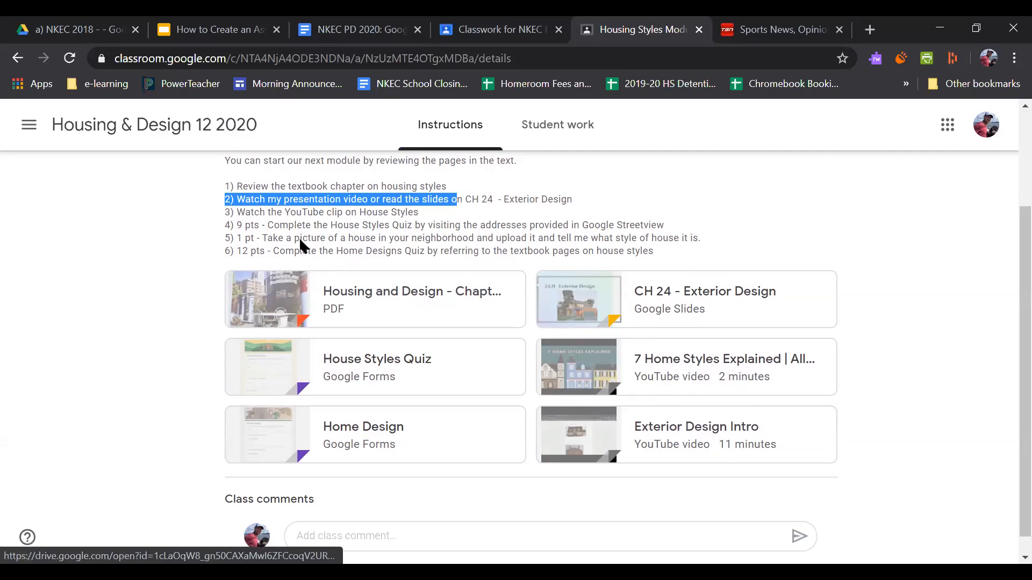
left_click(241, 225)
left_click_drag(219, 222, 248, 228)
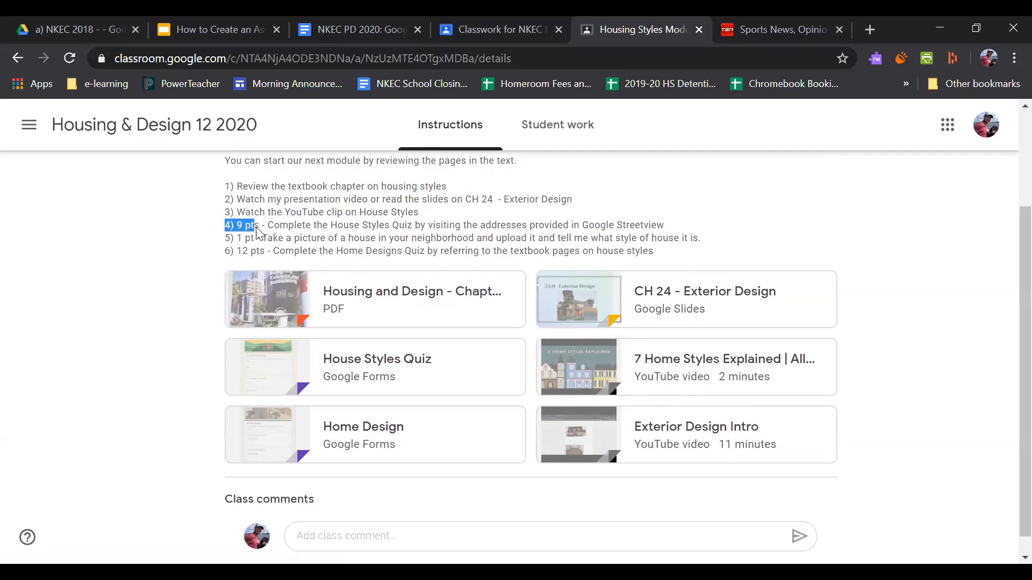
left_click(243, 230)
Step: Open the attached House Styles Quiz in a separate tab and examine its address questions
right_click(364, 360)
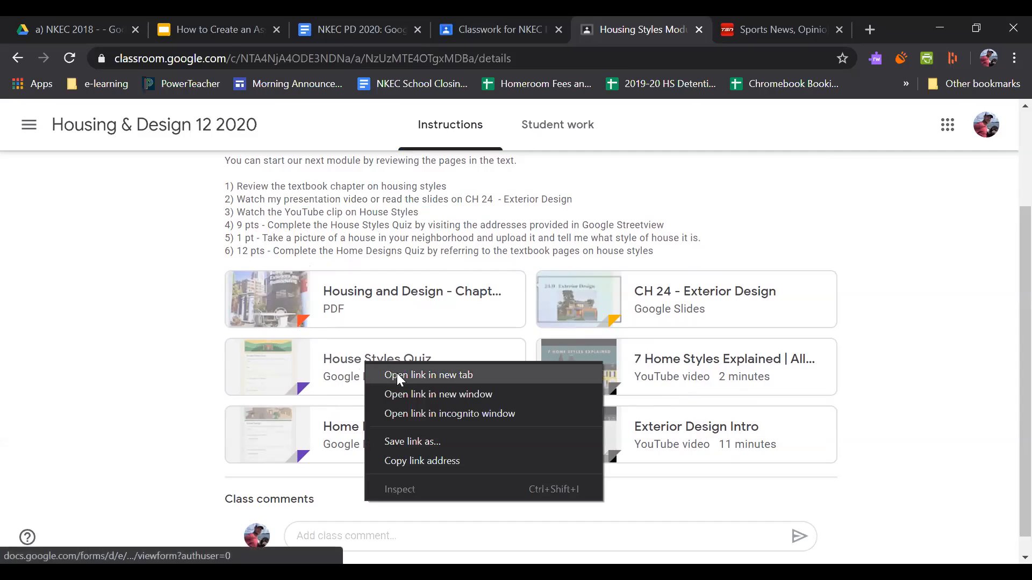
left_click(398, 375)
left_click(667, 32)
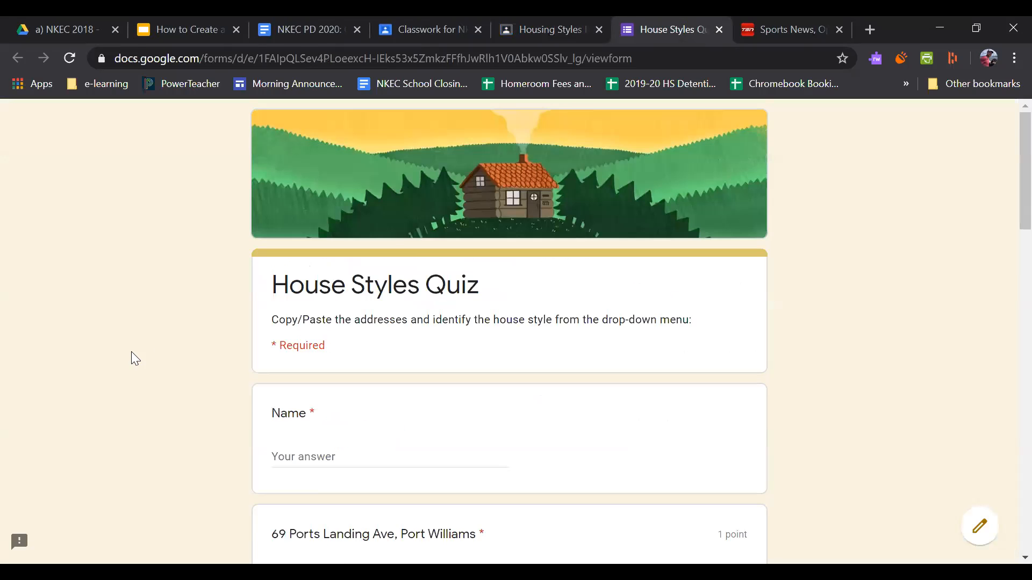
scroll(332, 280, "down", 3)
scroll(334, 312, "down", 2)
mouse_move(264, 228)
left_mouse_down()
mouse_move(435, 234)
mouse_move(267, 233)
left_mouse_up()
triple_click(272, 234)
scroll(272, 248, "down", 1)
scroll(272, 249, "up", 1)
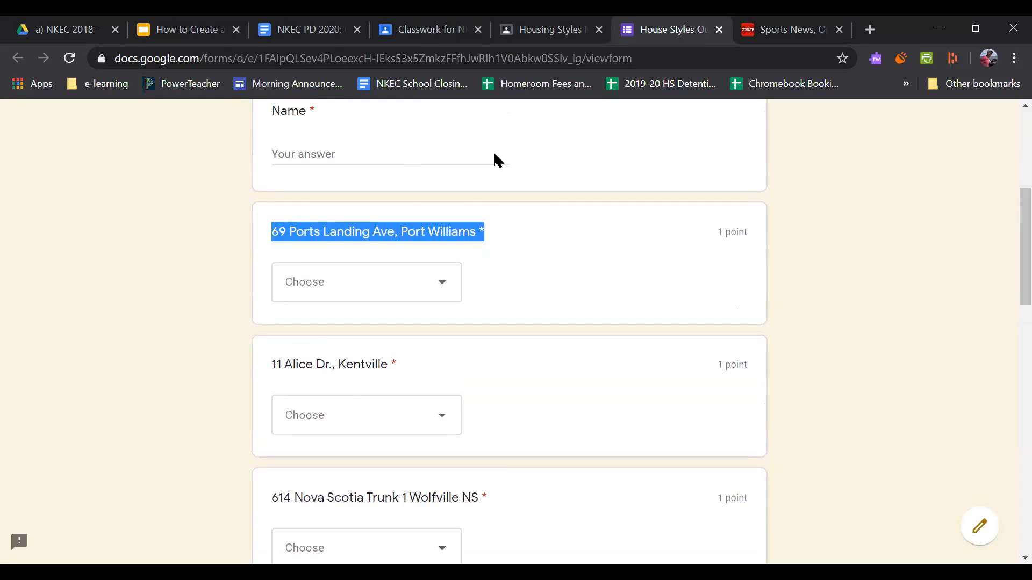
Step: Compare the quiz's line in the module instructions with the form and view the first address question's house style options
left_click(544, 29)
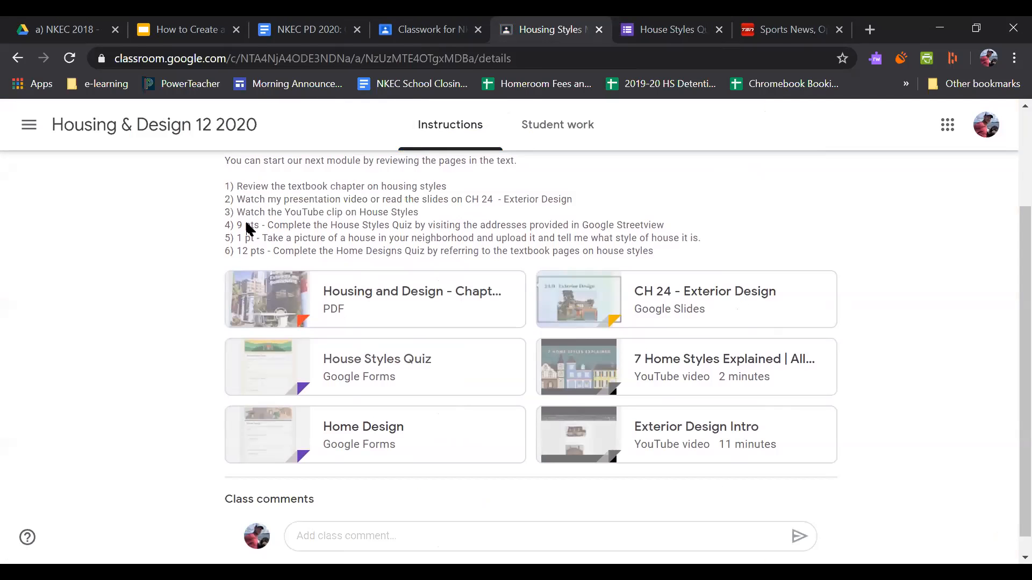
left_click(649, 28)
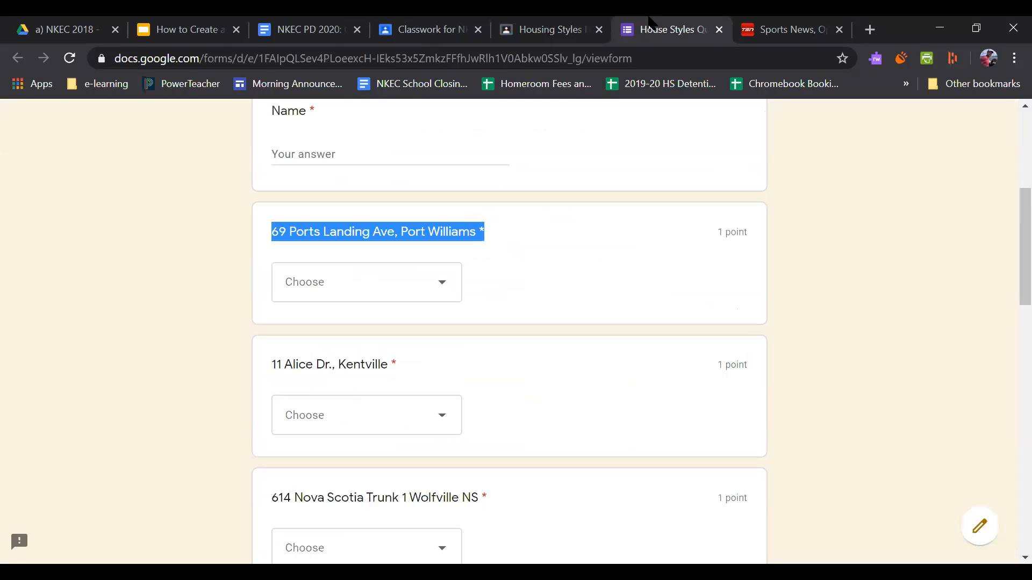
left_click(394, 290)
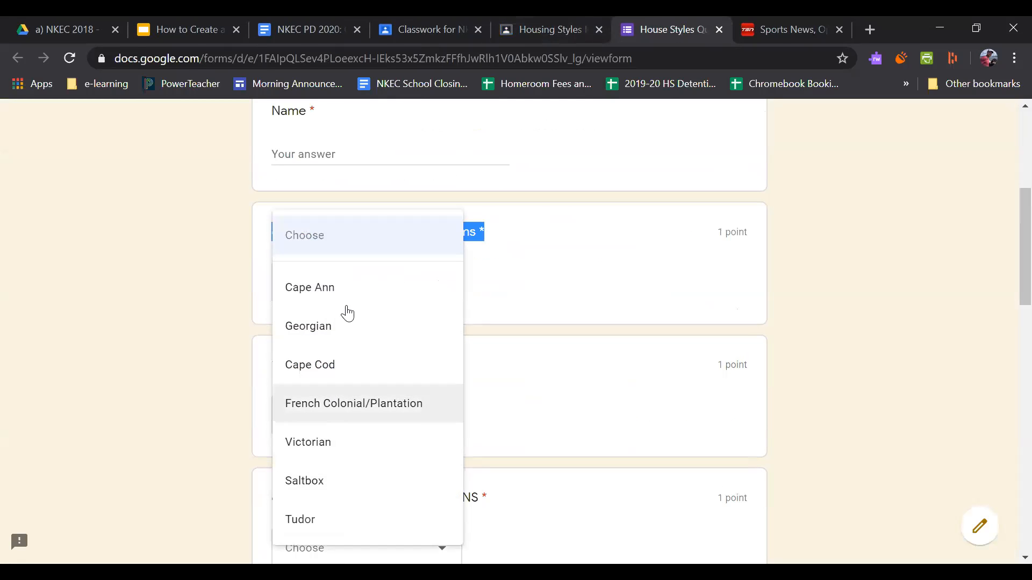
left_click(178, 358)
Step: Return to the Housing Styles Module and review the 12-point Home Designs Quiz instruction and the attached materials
left_click(559, 27)
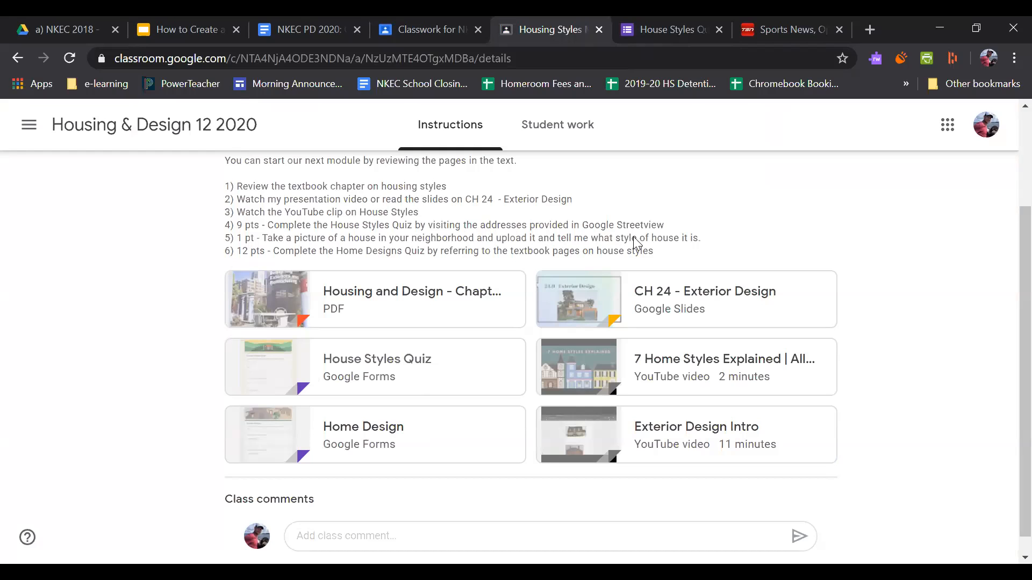
left_click_drag(247, 252, 428, 252)
left_click(429, 253)
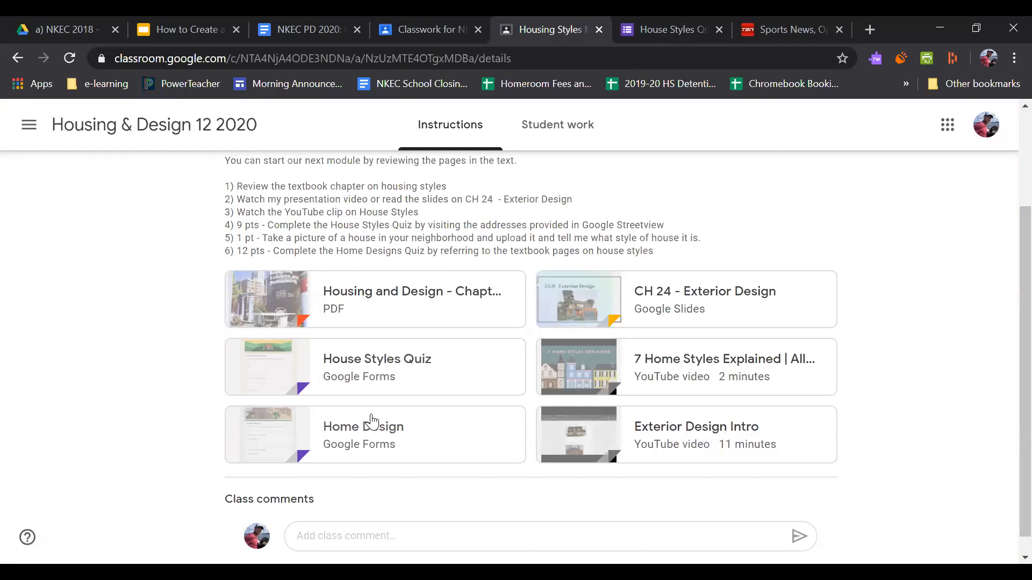
scroll(153, 383, "down", 1)
scroll(152, 383, "up", 2)
scroll(152, 383, "down", 2)
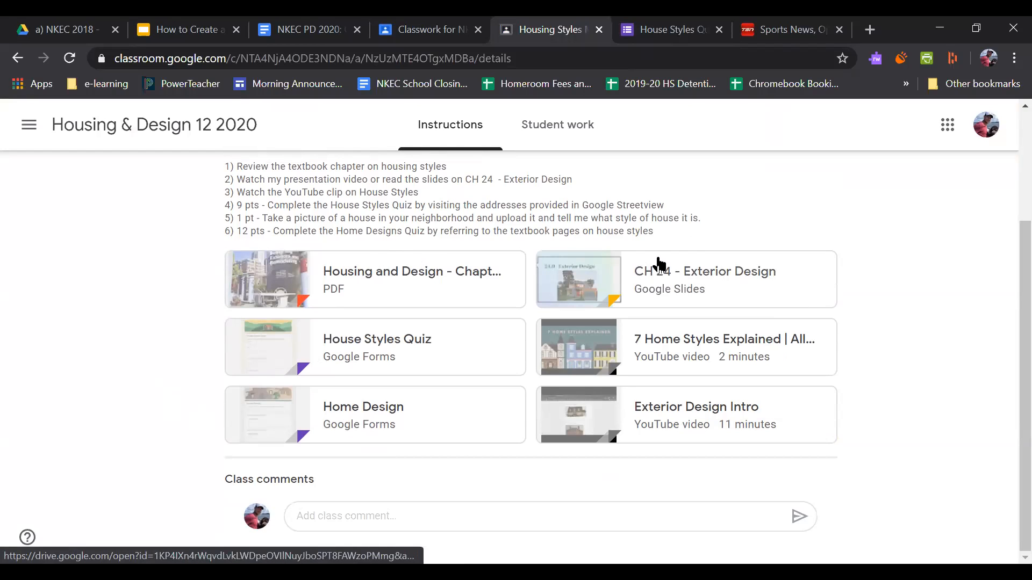
Step: Open the attached CH 24 - Exterior Design slides, browse the house style slides, and return to the top of the module
left_click(682, 277)
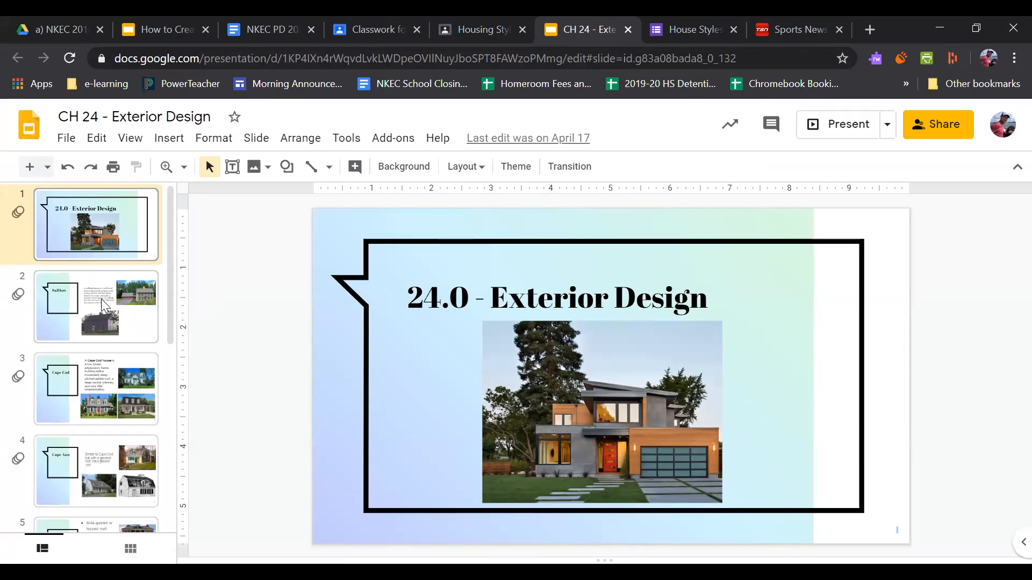
left_click(105, 304)
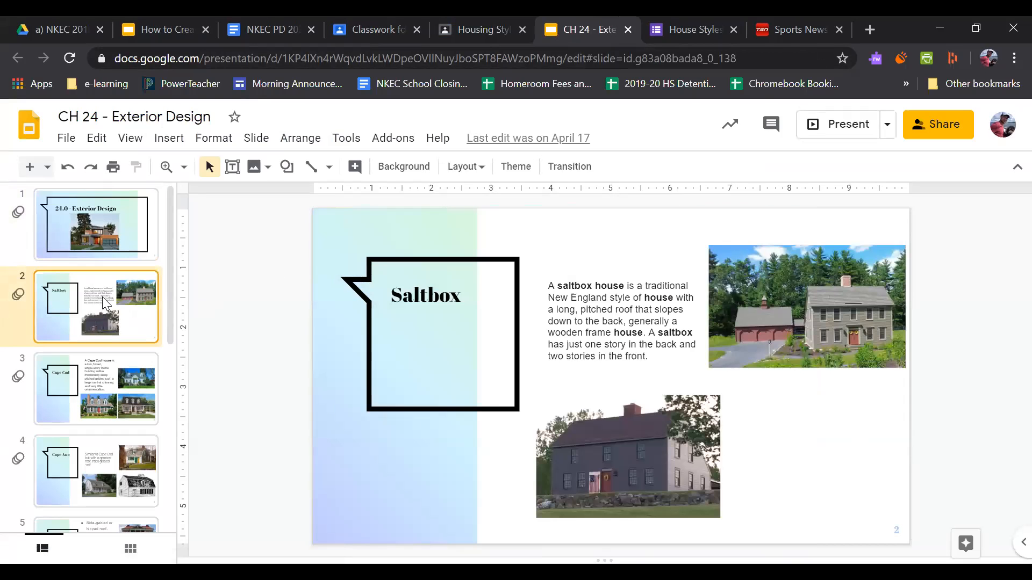
left_click(85, 373)
left_click(95, 465)
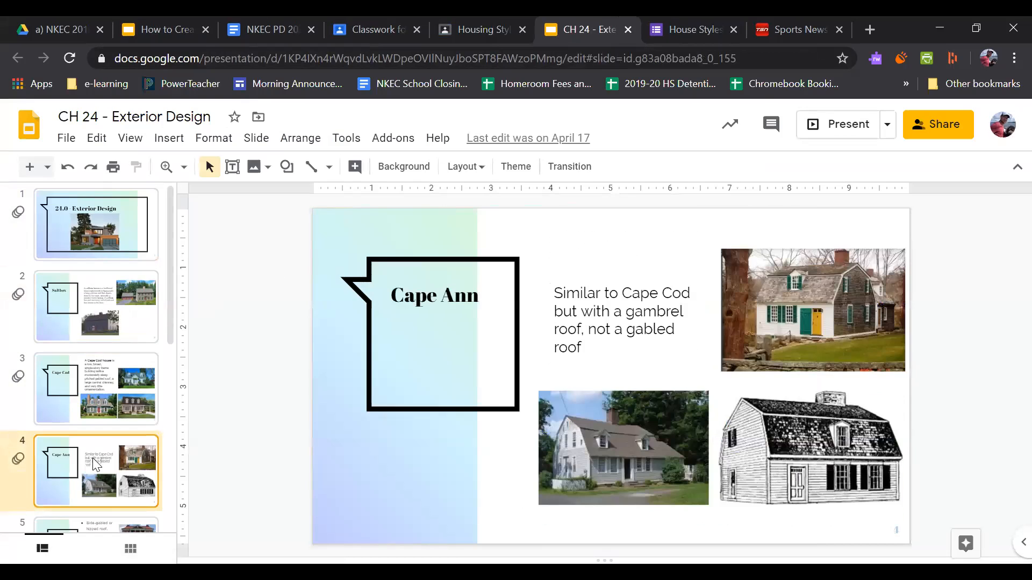
scroll(112, 475, "down", 2)
left_click(107, 449)
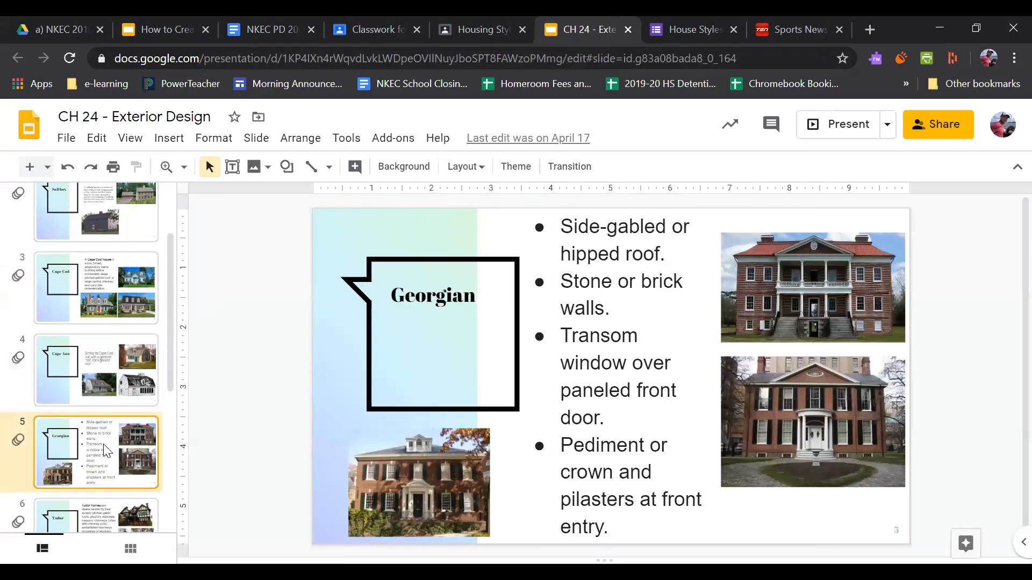
scroll(108, 448, "down", 2)
left_click(107, 450)
left_click(111, 499)
scroll(110, 497, "up", 6)
left_click(495, 25)
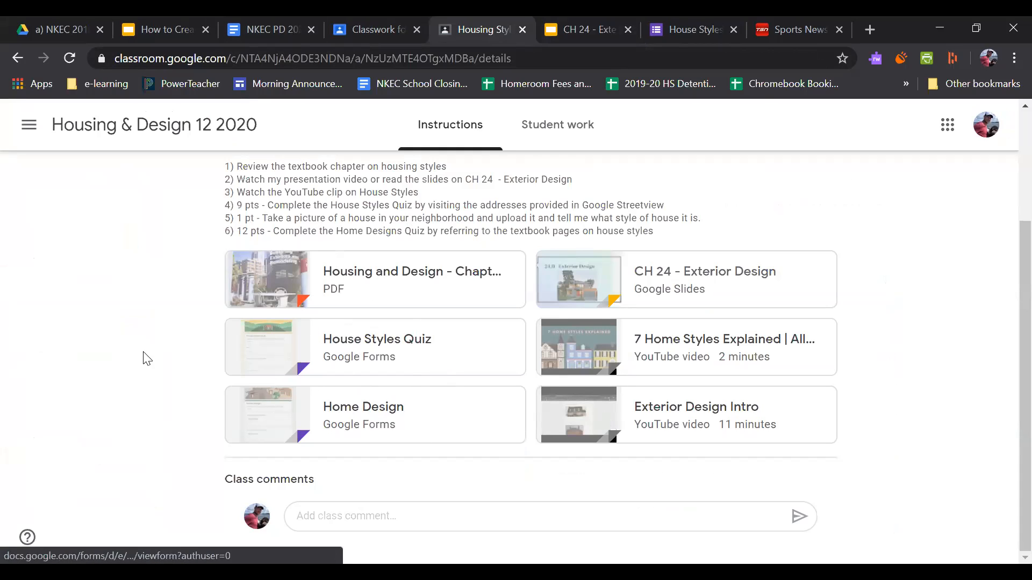
scroll(134, 355, "up", 3)
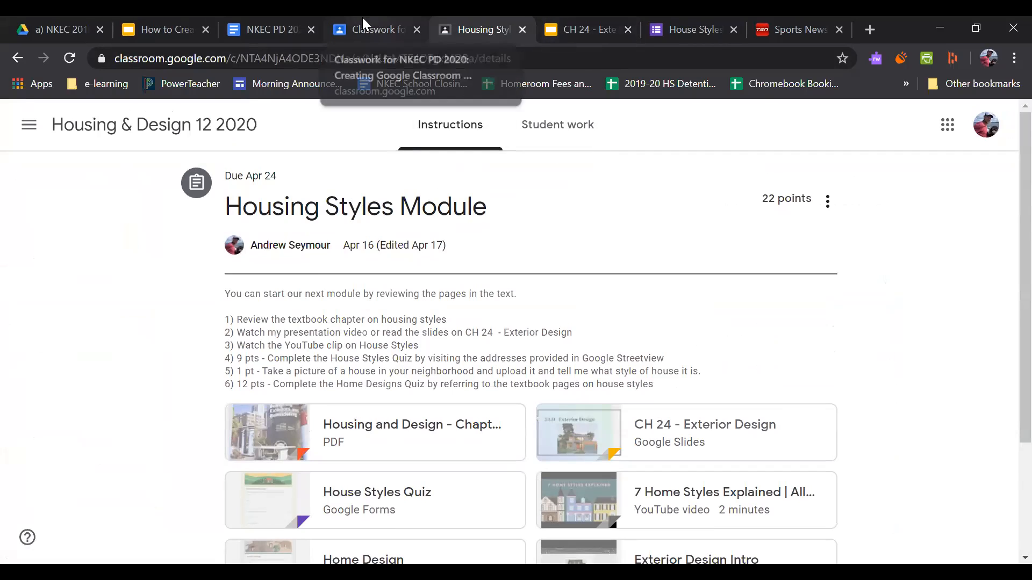
Step: Create a new assignment titled "Example Assignment 2" in the NKEC PD 2020 class's classwork
left_click(347, 27)
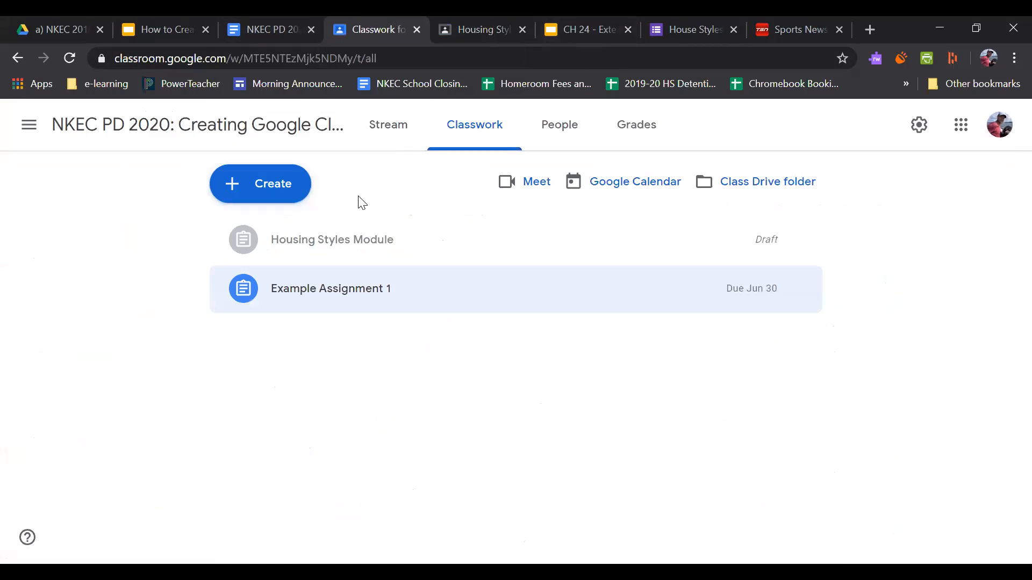
left_click(266, 185)
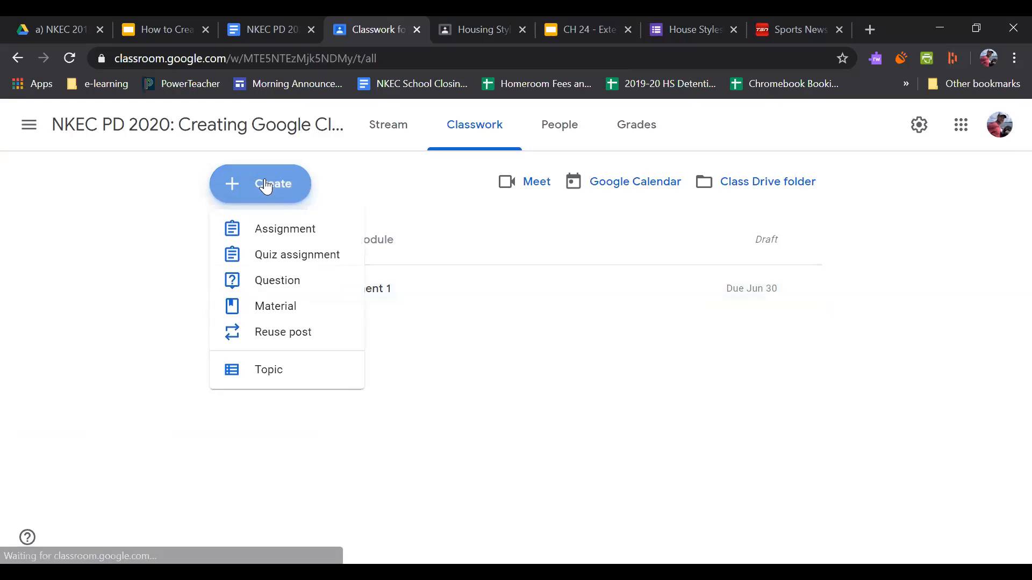
left_click(263, 237)
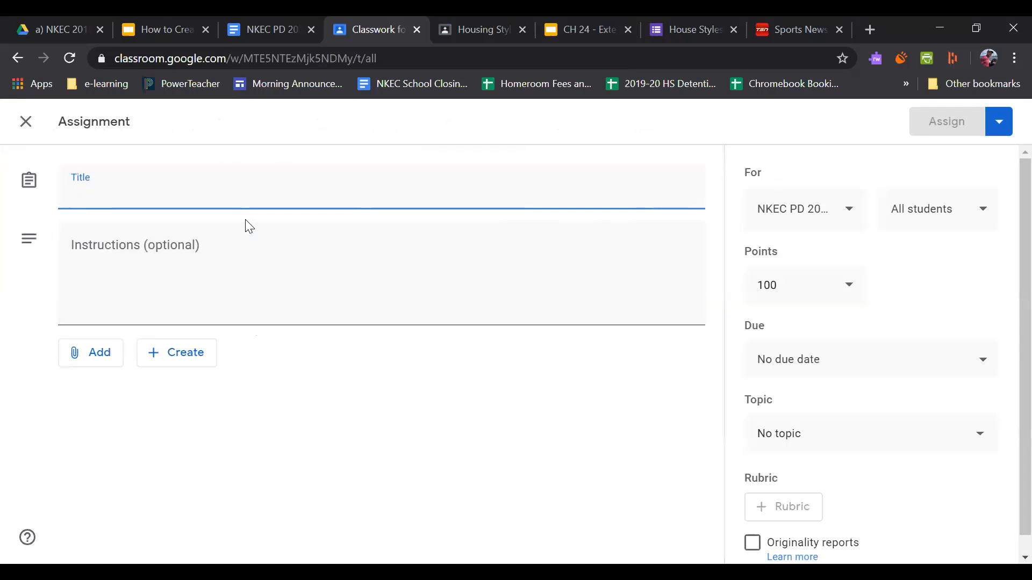
type("Example Assignment 2")
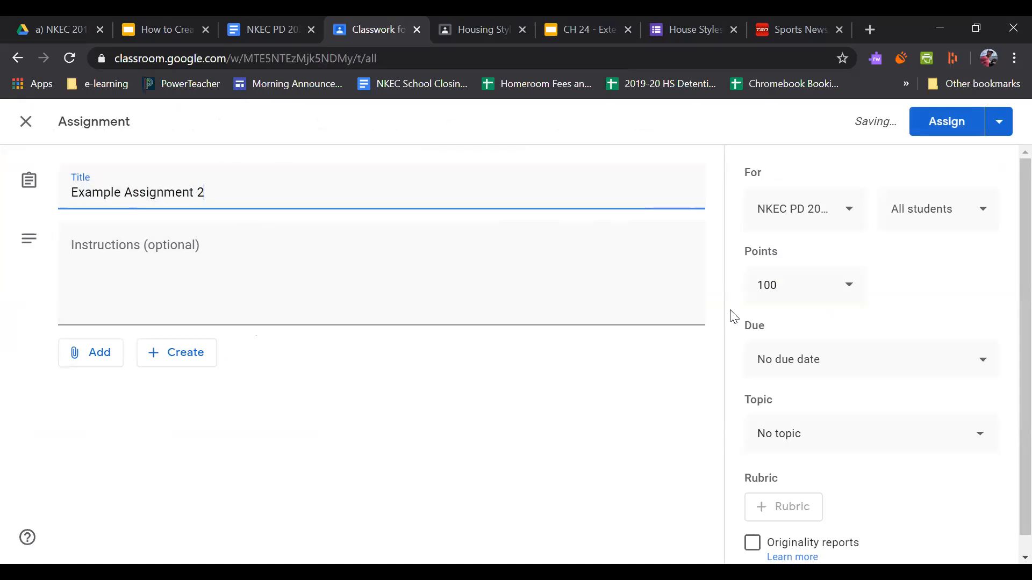
Step: Set the assignment's points to 77
left_click(772, 286)
left_click_drag(781, 282, 714, 275)
type("77")
left_click(684, 403)
Step: Set the assignment's due date to June 26, 2020, with no time
left_click(811, 367)
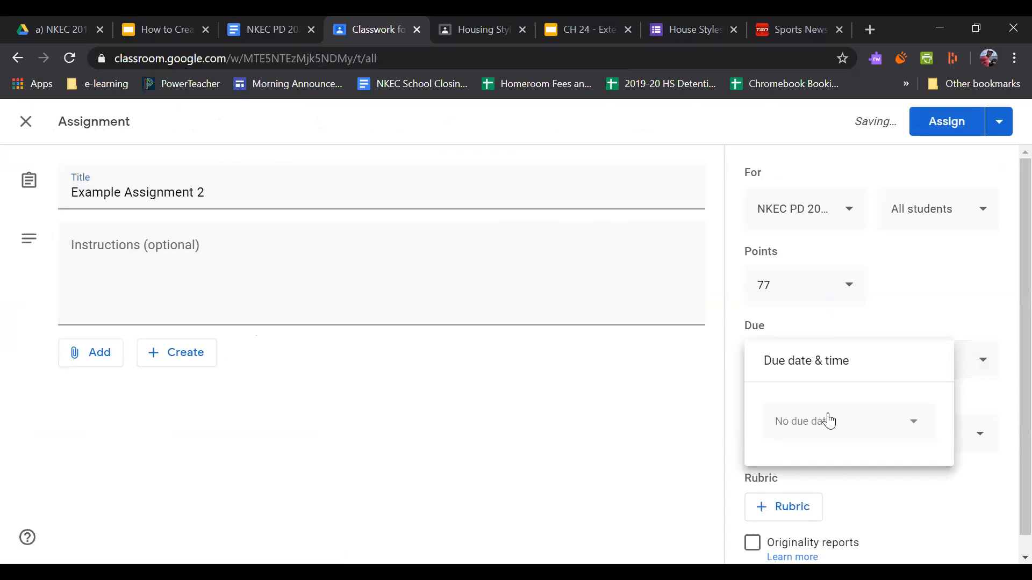
left_click(828, 421)
left_click(883, 338)
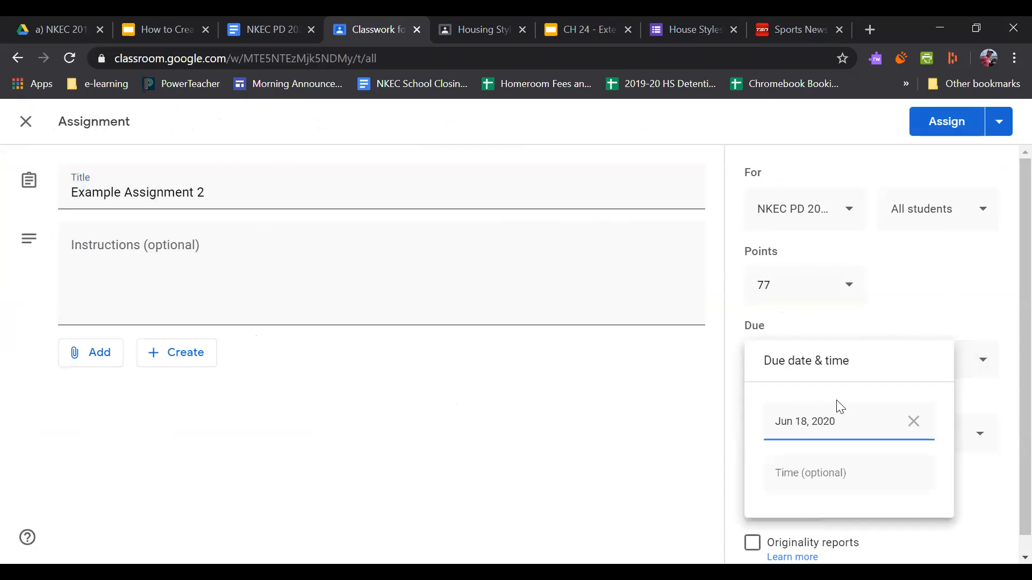
left_click(858, 421)
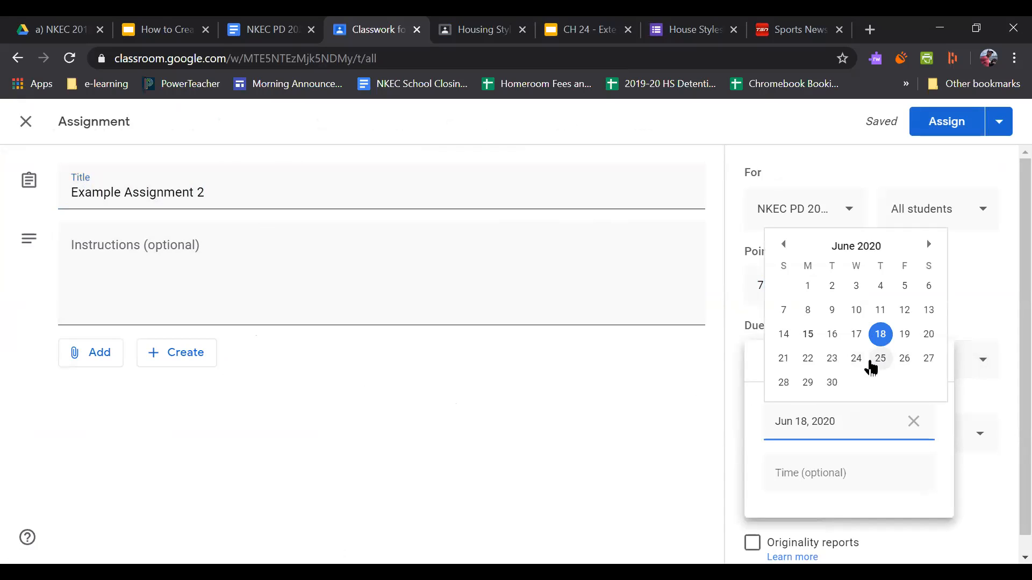
left_click(905, 358)
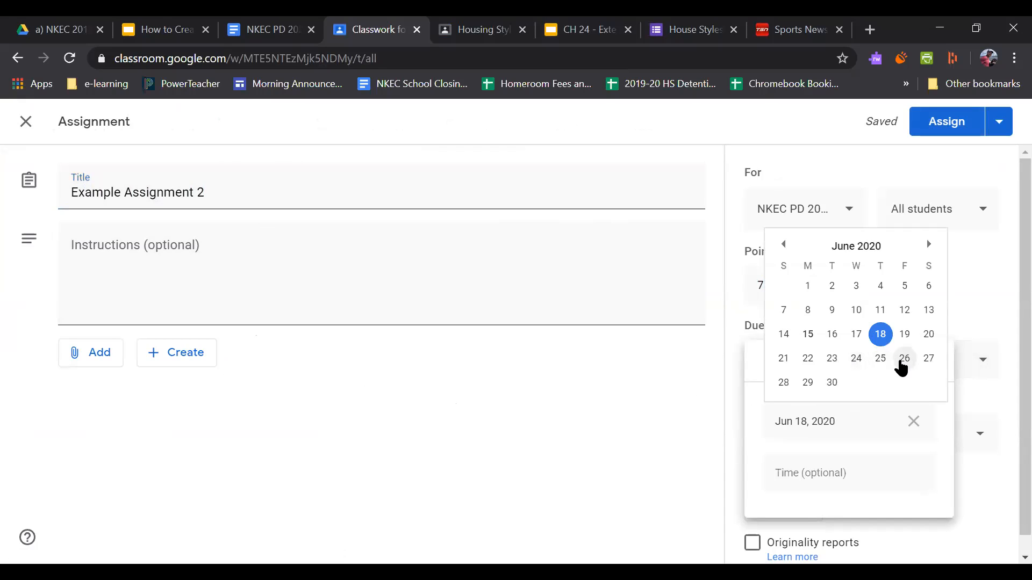
left_click(530, 391)
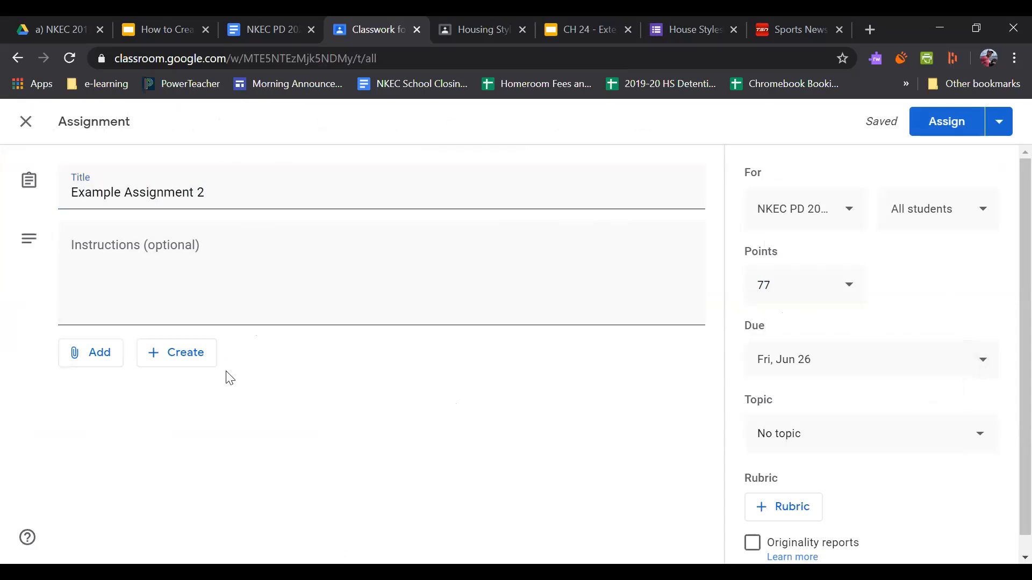
Step: Enter "ABC" as the instructions of Example Assignment 2
left_click(174, 264)
type("ABC")
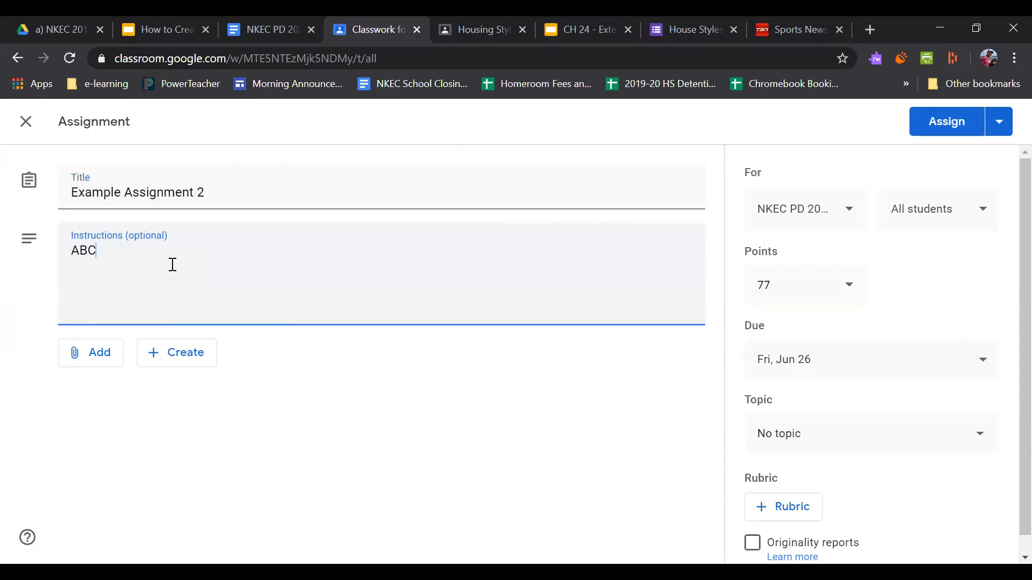
left_click(252, 420)
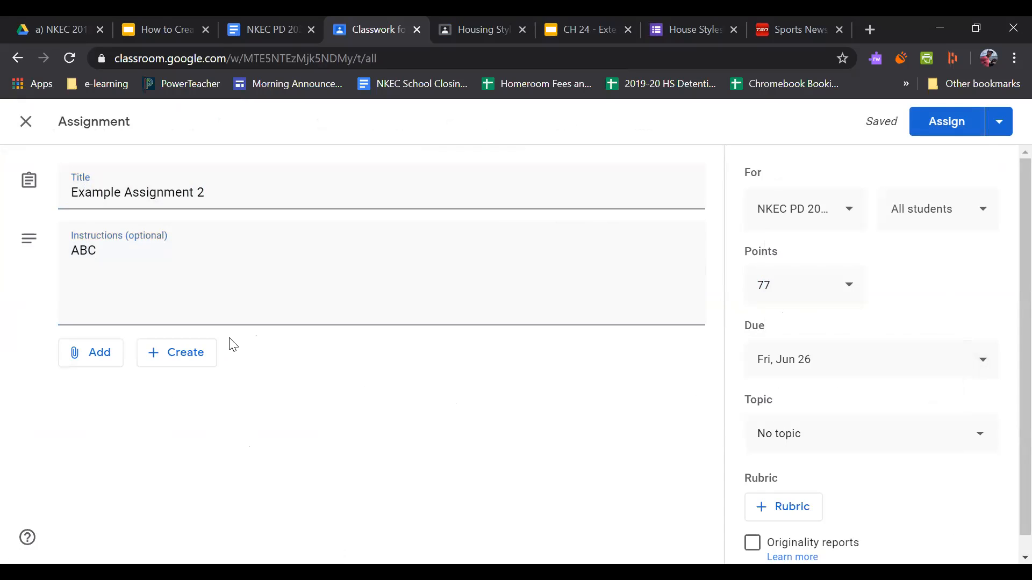
Step: Look over the assignment's sources for attaching existing material and the file types it can create
left_click(101, 357)
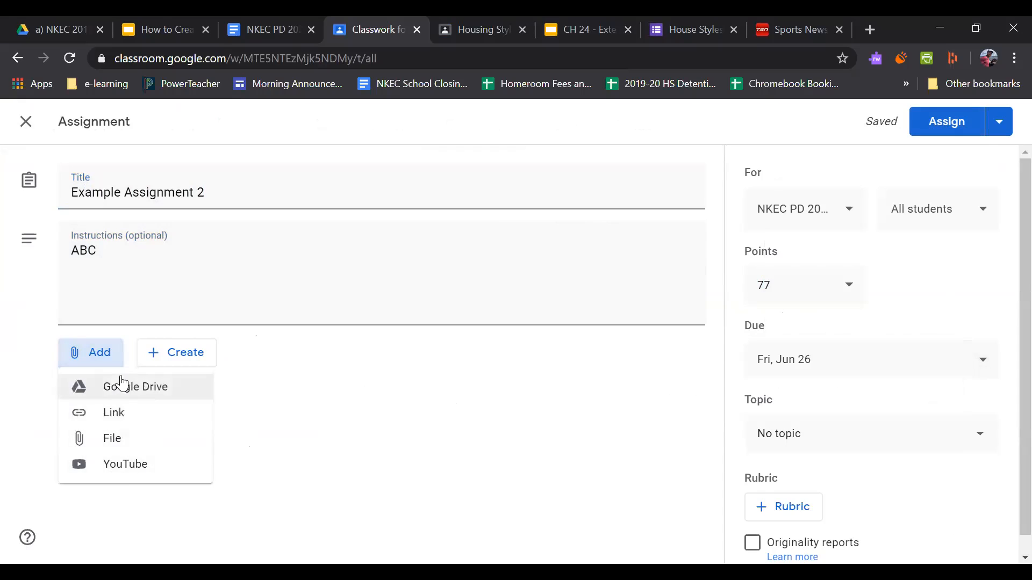
left_click(278, 372)
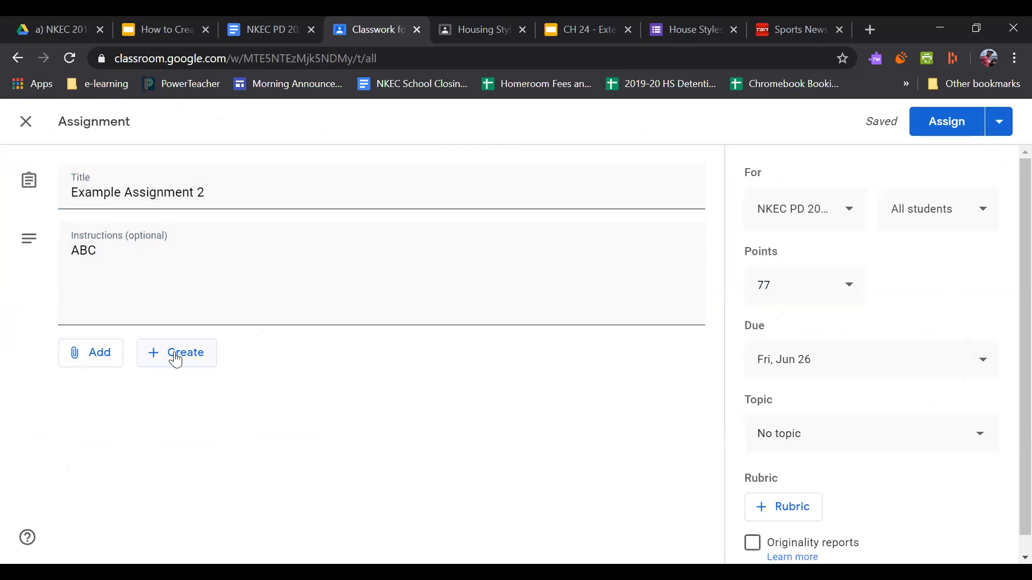
left_click(176, 359)
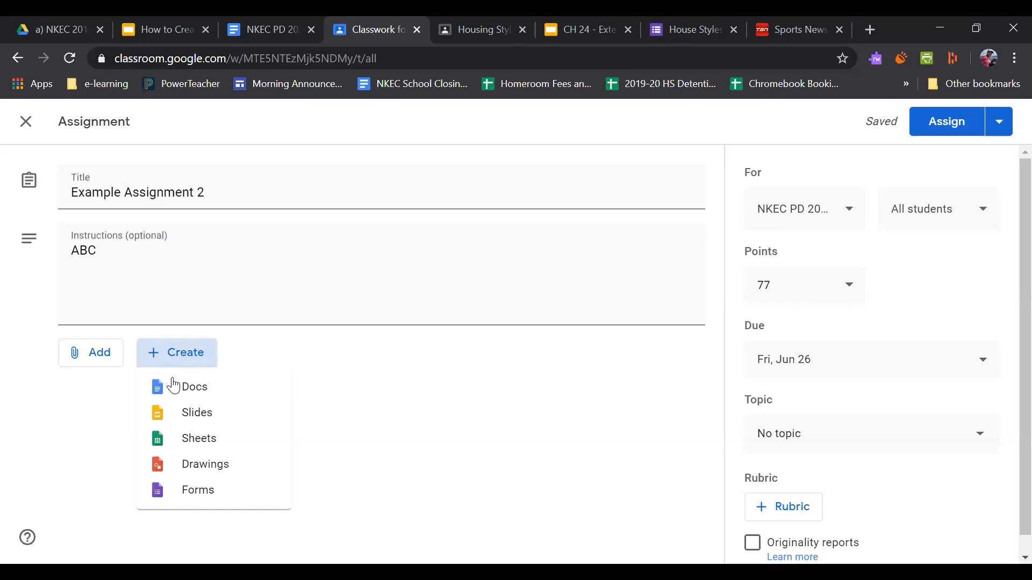
left_click(412, 414)
Step: Switch to Google Drive, look over the kinds of new items it can create, and return to the assignment draft
left_click(70, 24)
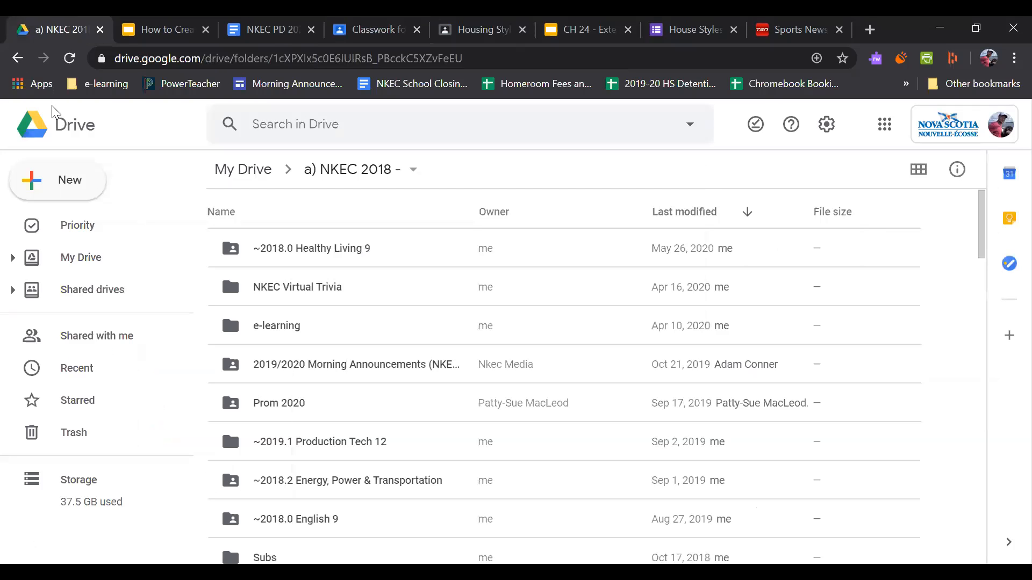
left_click(69, 192)
left_click(67, 191)
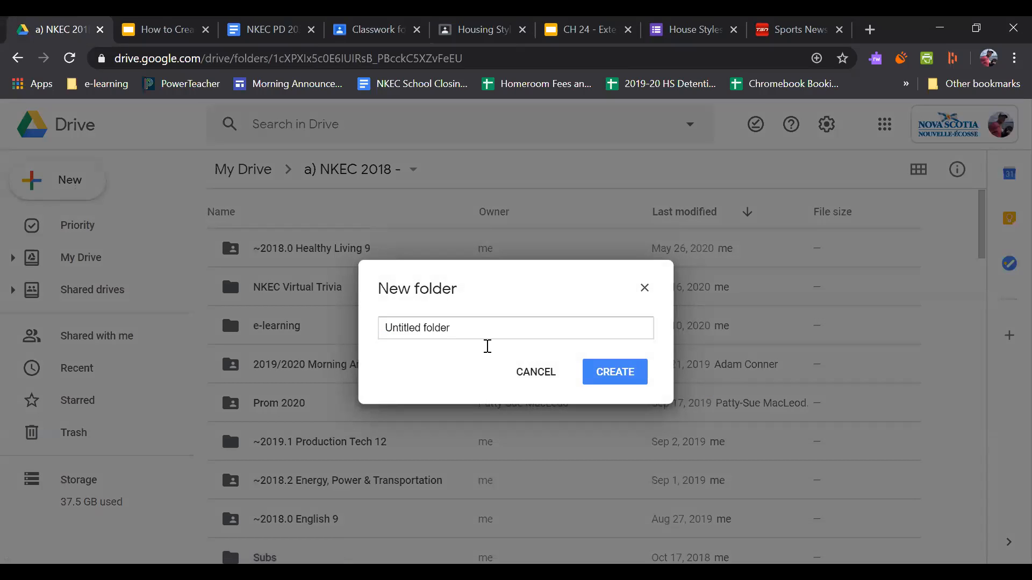
left_click(513, 371)
left_click(69, 181)
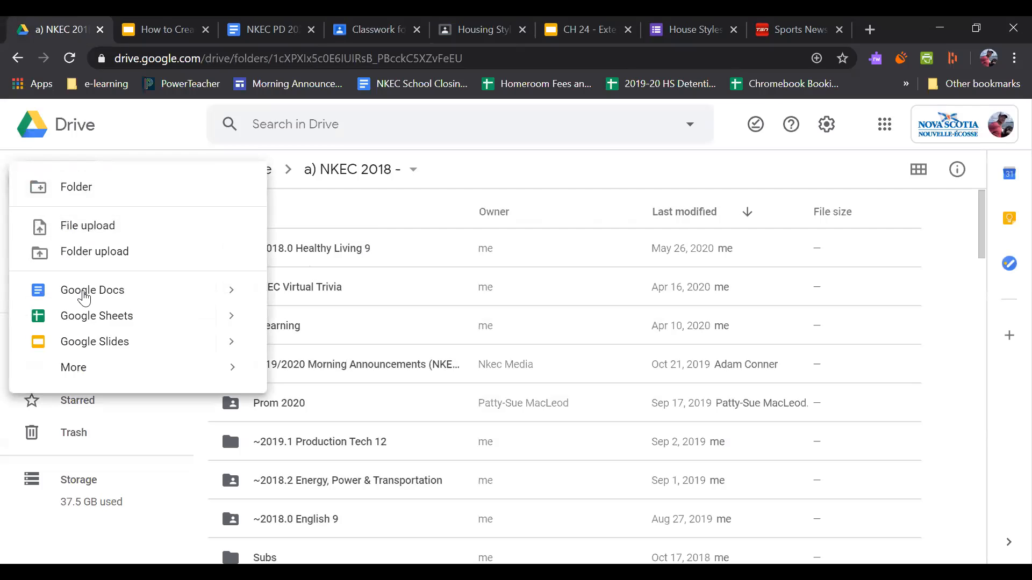
mouse_move(97, 378)
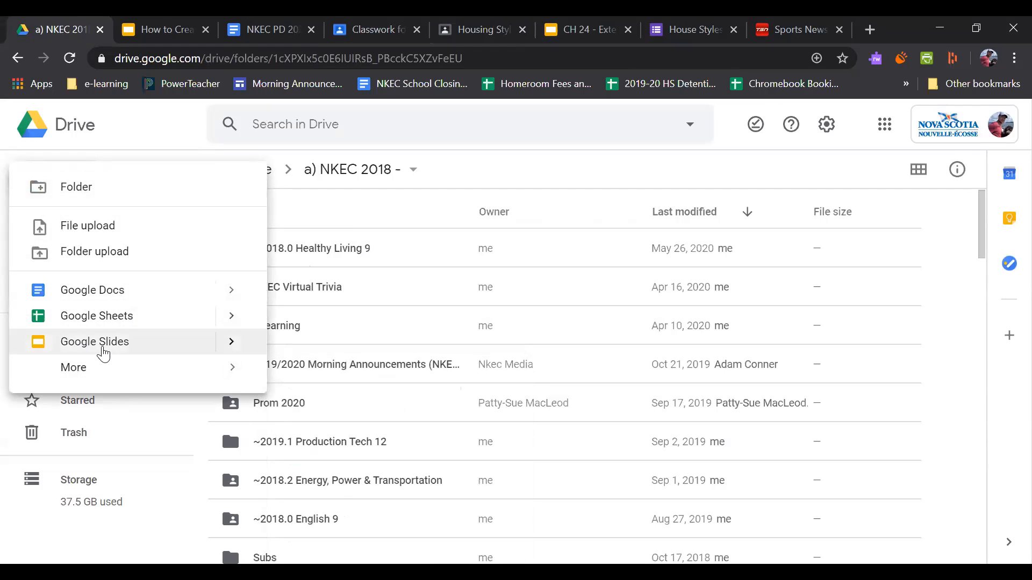
left_click(159, 113)
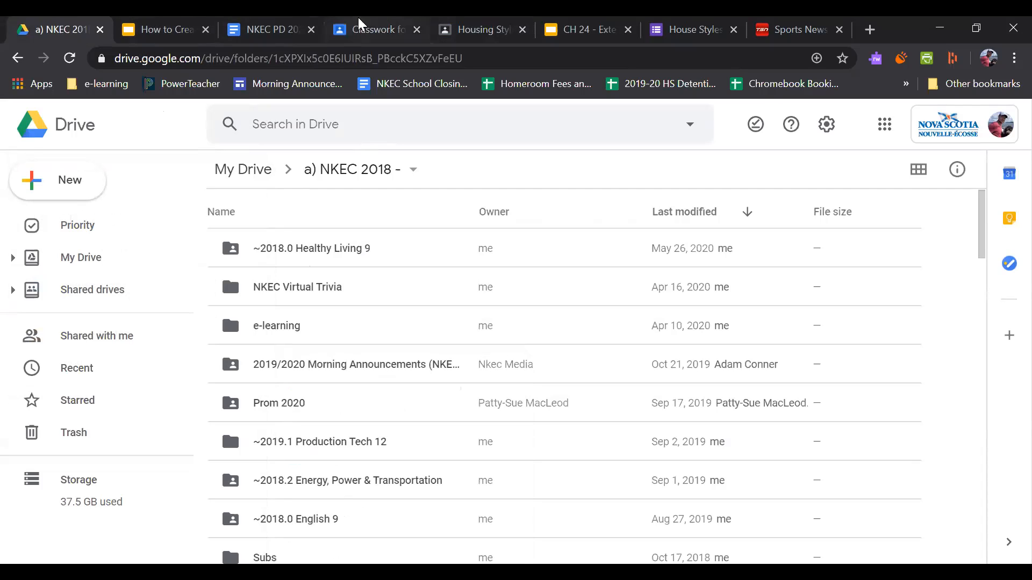
left_click(397, 27)
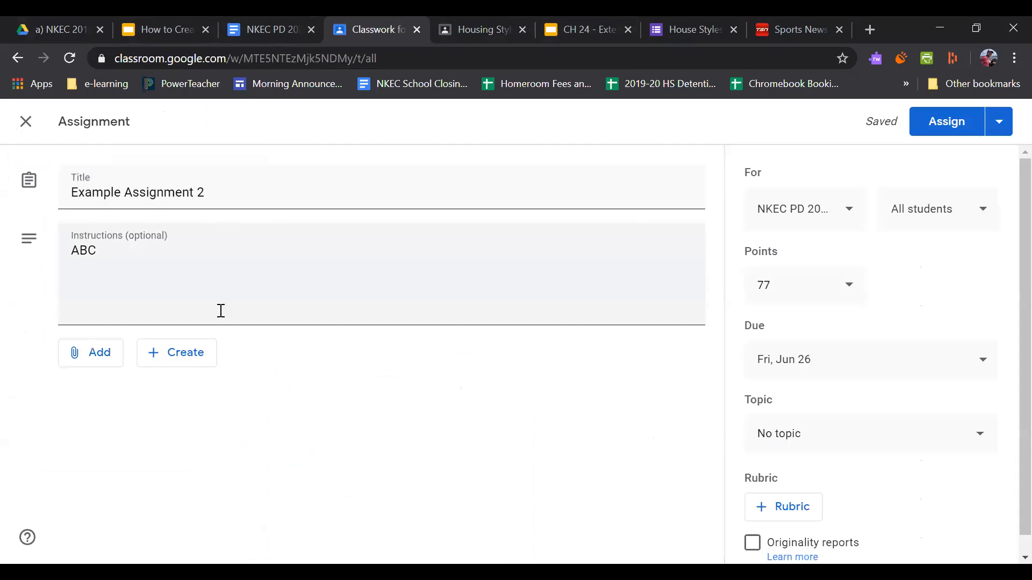
Step: Compare the file types the assignment can create with the "a) NKEC 2018 -" folder in Google Drive
left_click(173, 353)
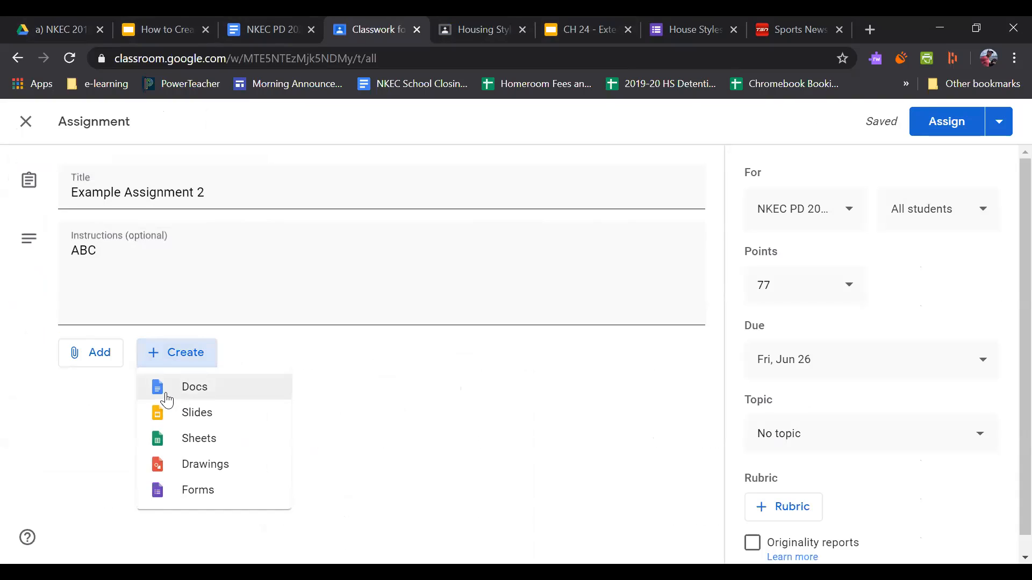
left_click(225, 365)
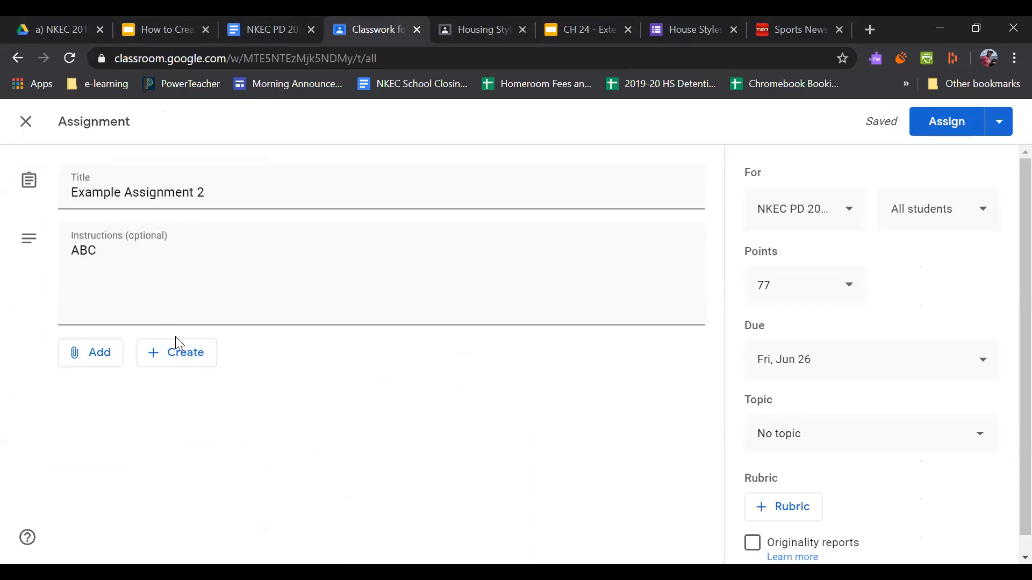
left_click(64, 29)
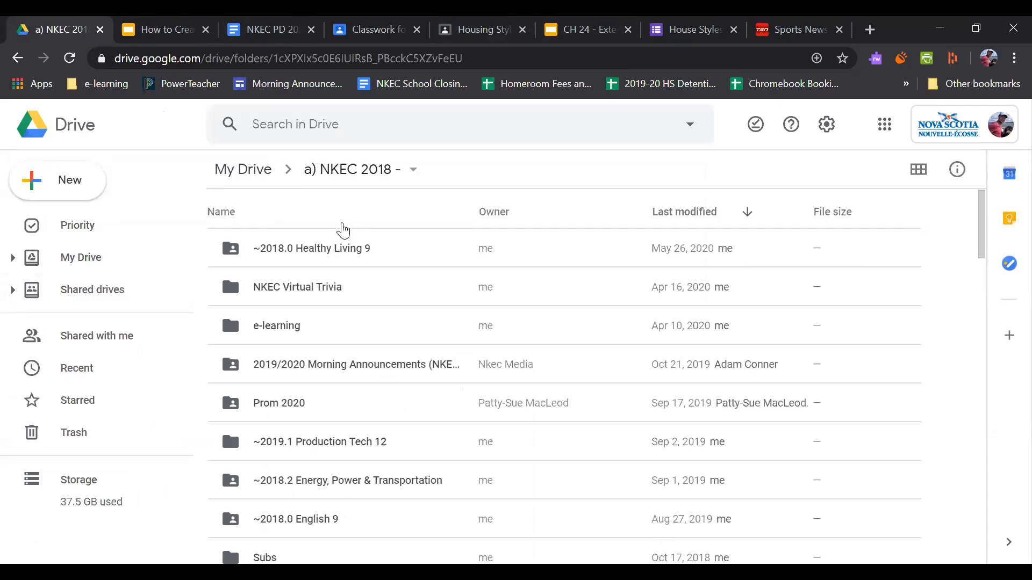
left_click(380, 23)
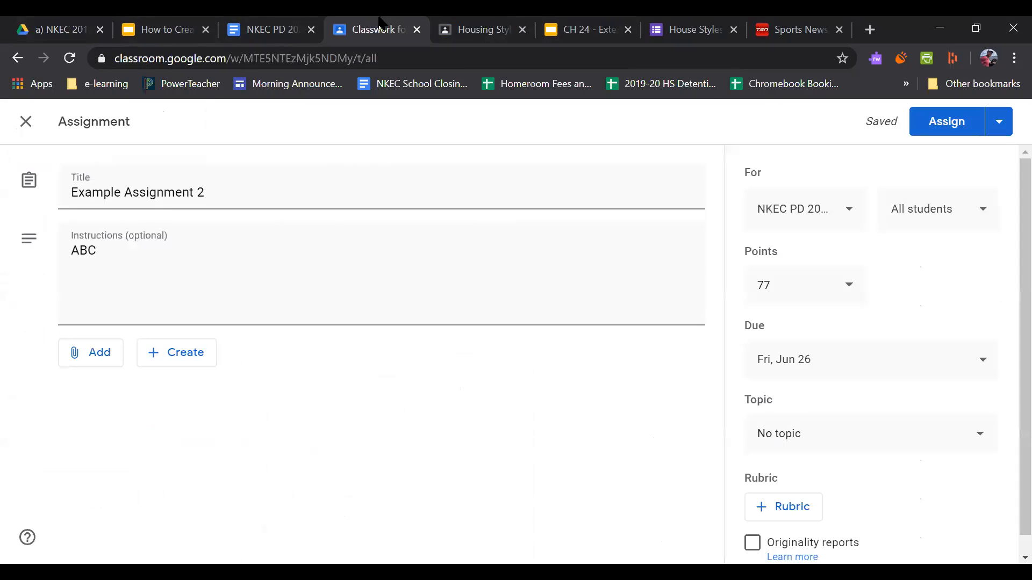
Step: Sort the "a) NKEC 2018 -" folder in Google Drive by name and return to the assignment's file creation options
left_click(32, 22)
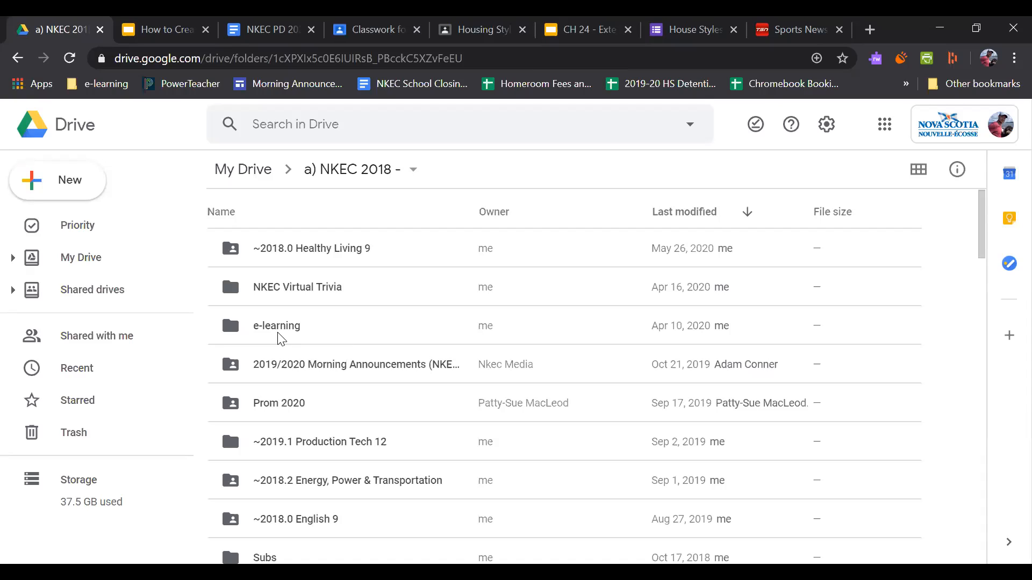
left_click(281, 218)
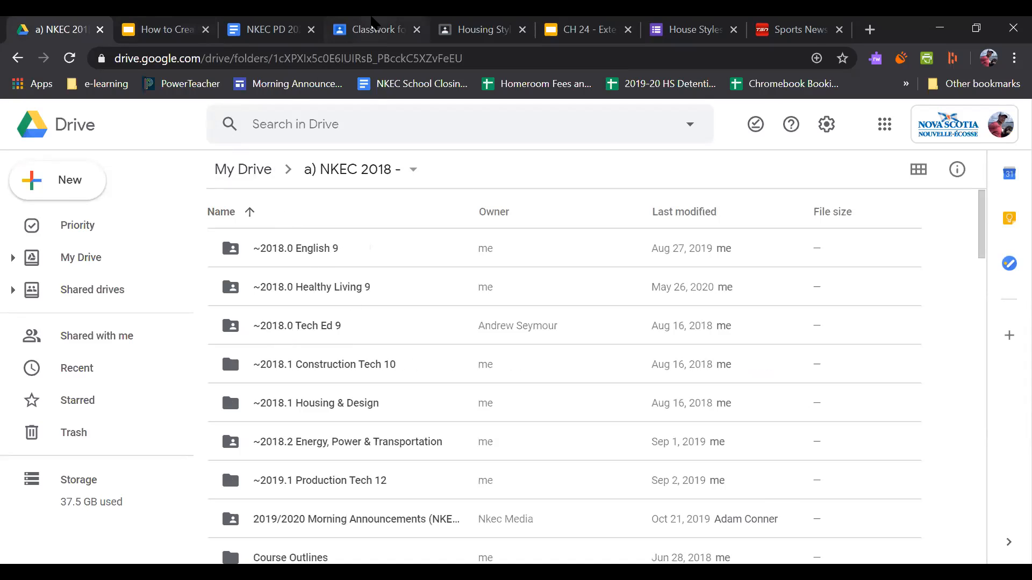
left_click(379, 29)
left_click(191, 364)
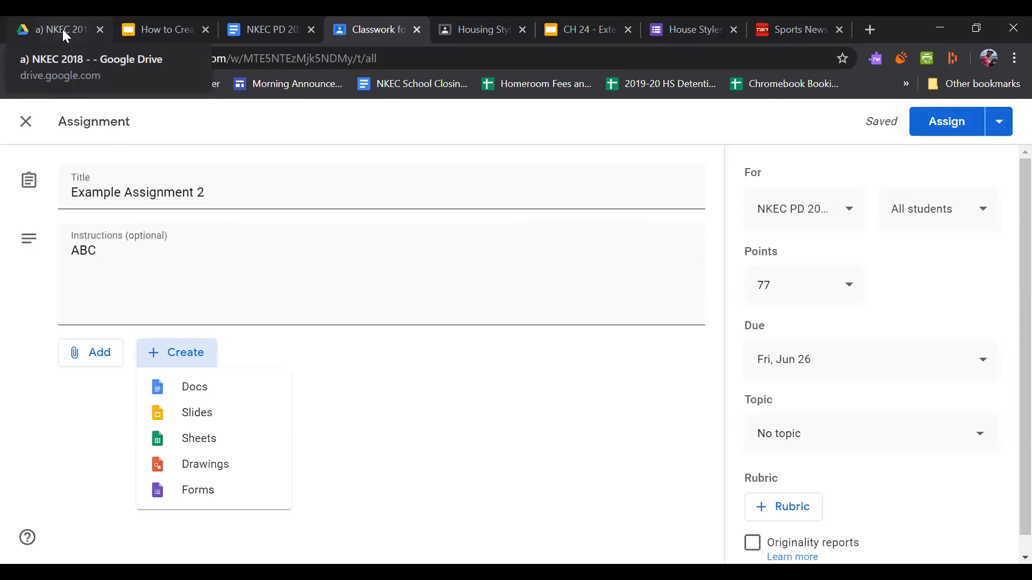
left_click(338, 423)
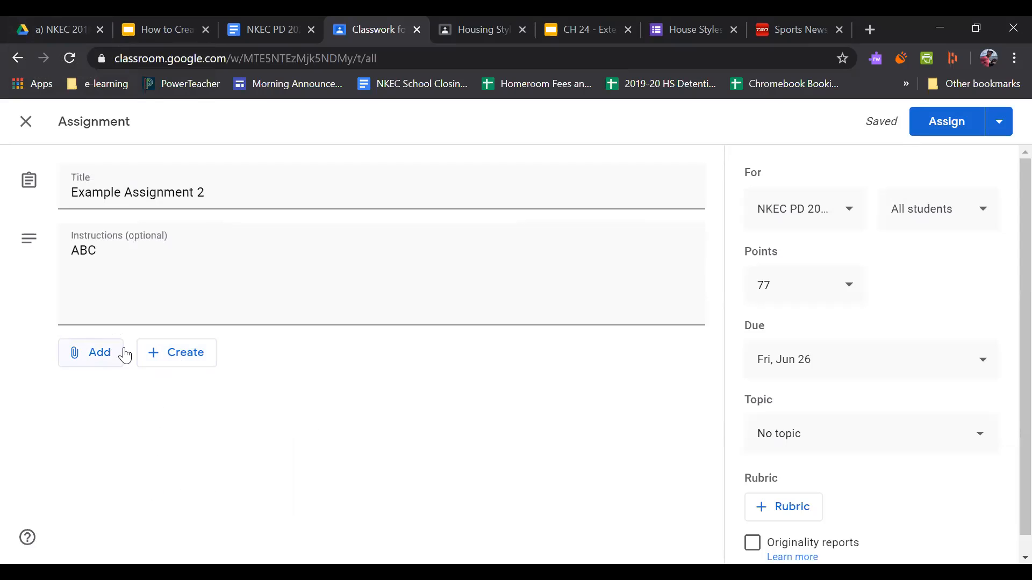
Step: Open the "~2018.0 English 9" folder in Google Drive and return to the assignment draft
left_click(59, 31)
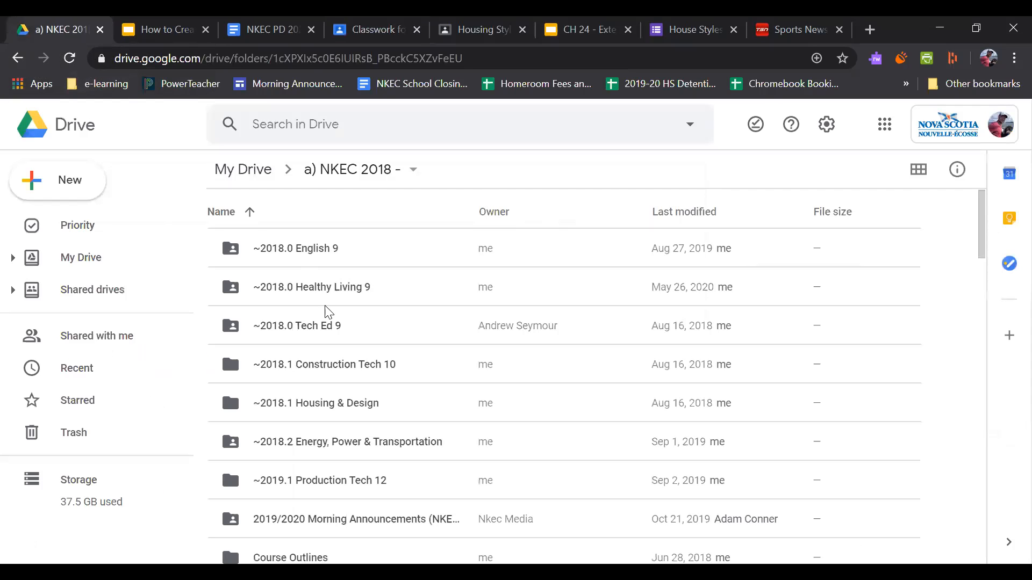
double_click(300, 252)
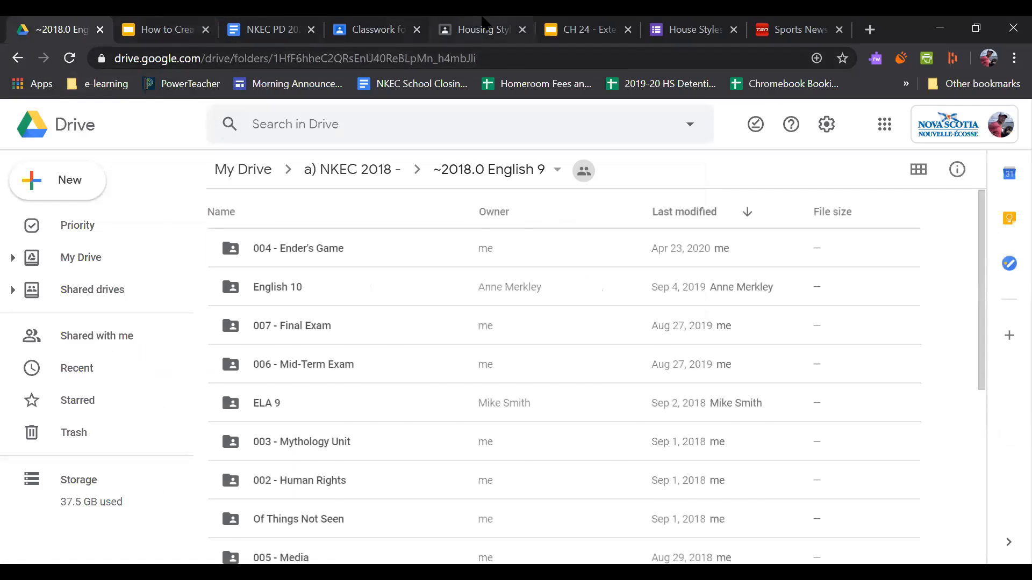
left_click(475, 23)
left_click(359, 26)
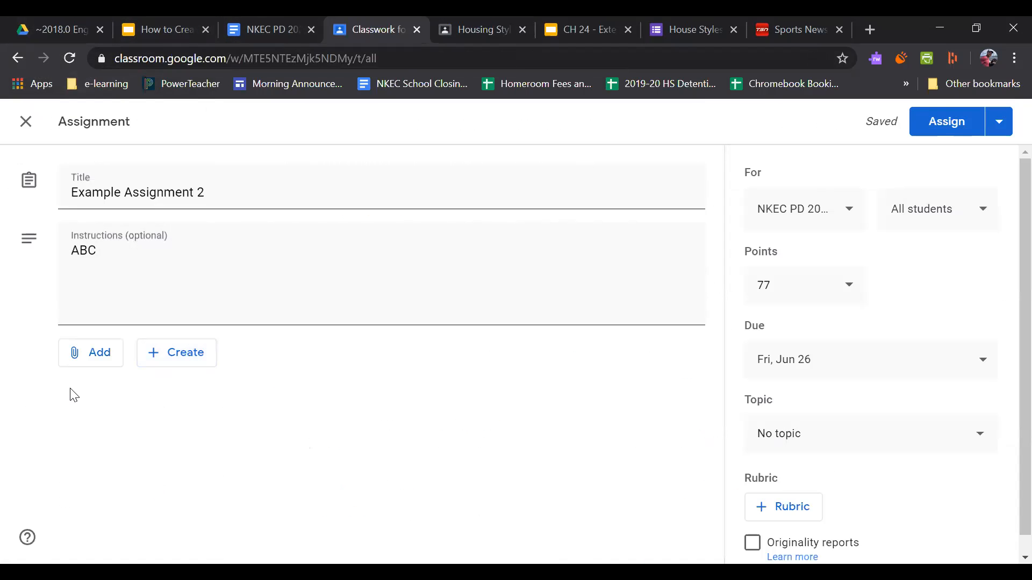
Step: Review the assignment's attachment sources, check the English 9 folder in Google Drive, and return to the draft
left_click(85, 355)
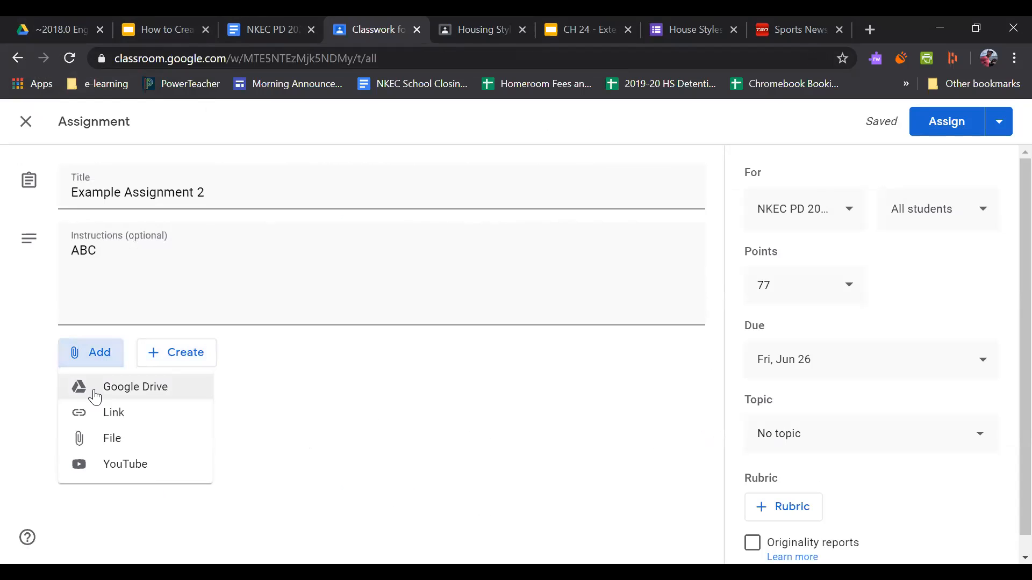
left_click(50, 346)
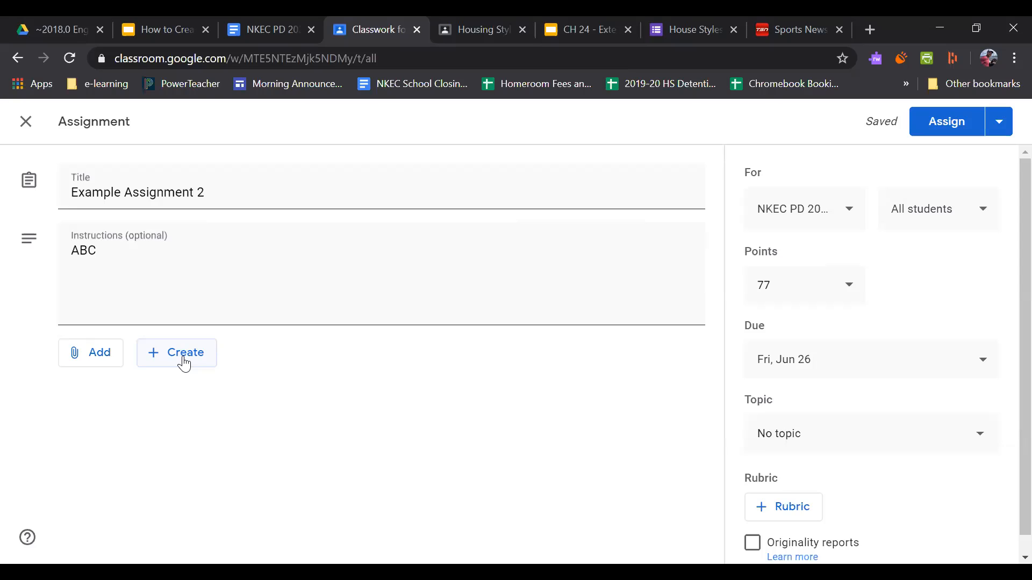
left_click(57, 18)
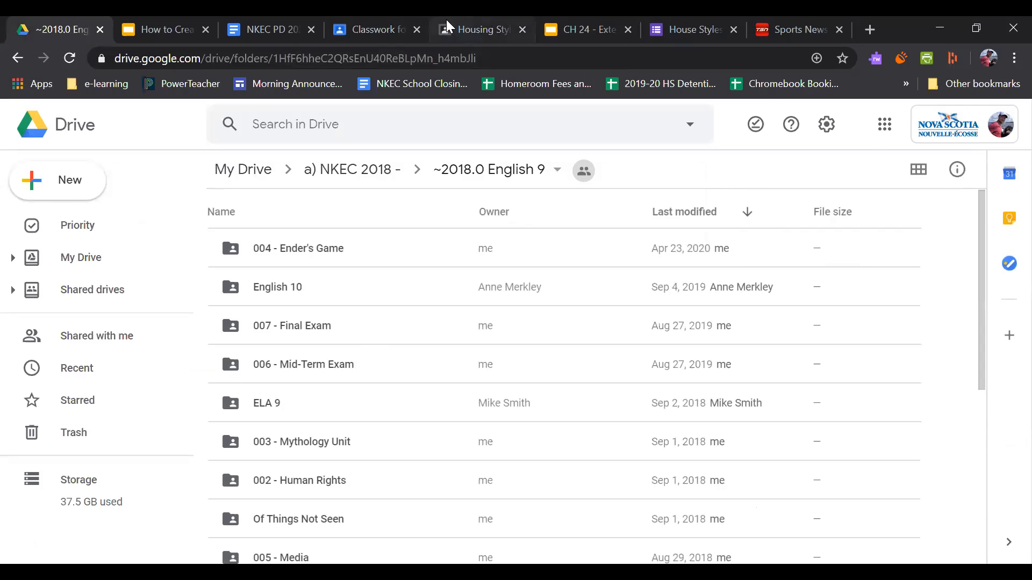
left_click(368, 27)
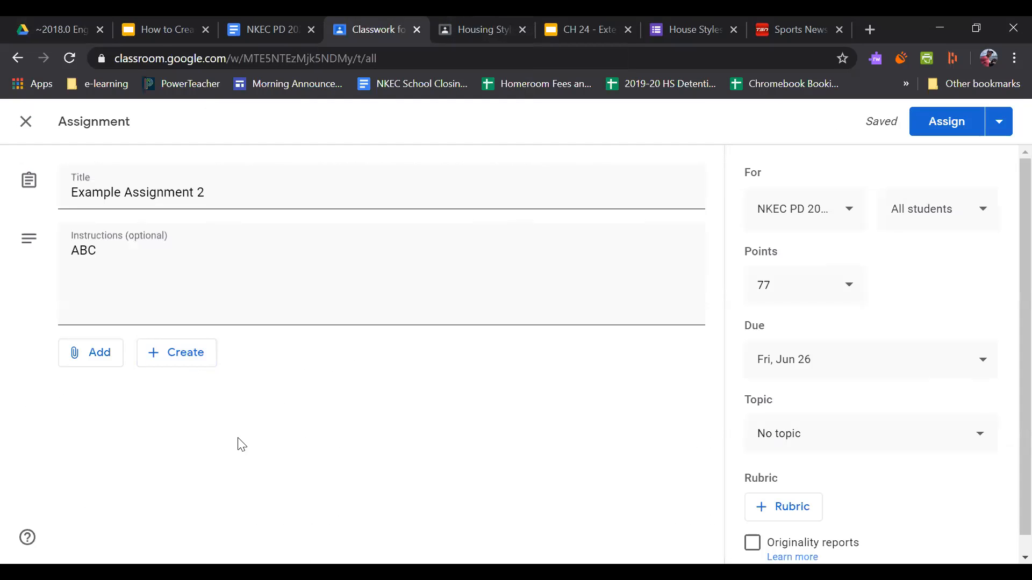
Step: Create a Google Docs file within the assignment and enter "Jkdndcjndcknjxcmcvx mcvx" and "!" on separate lines
left_click(173, 362)
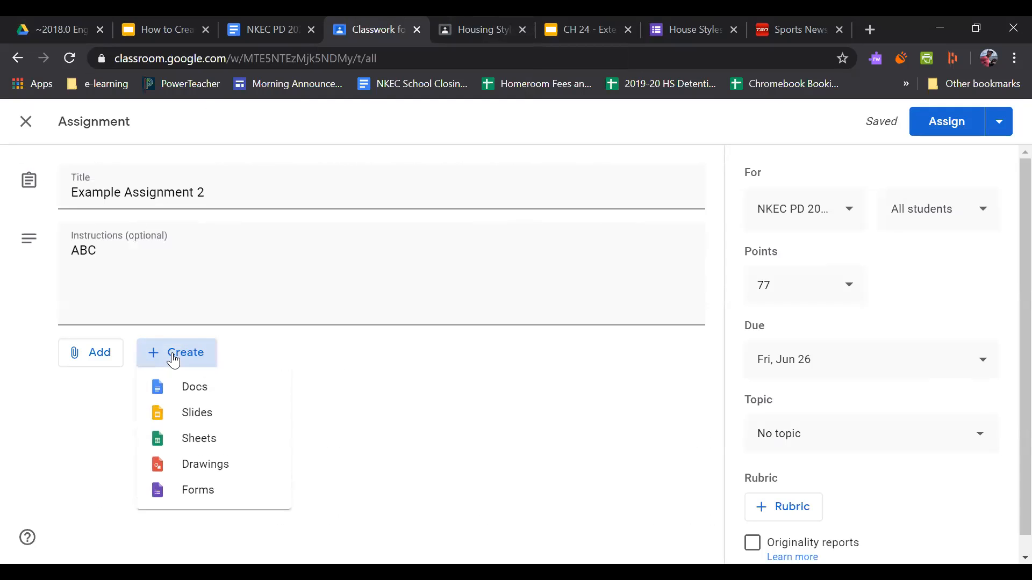
left_click(170, 393)
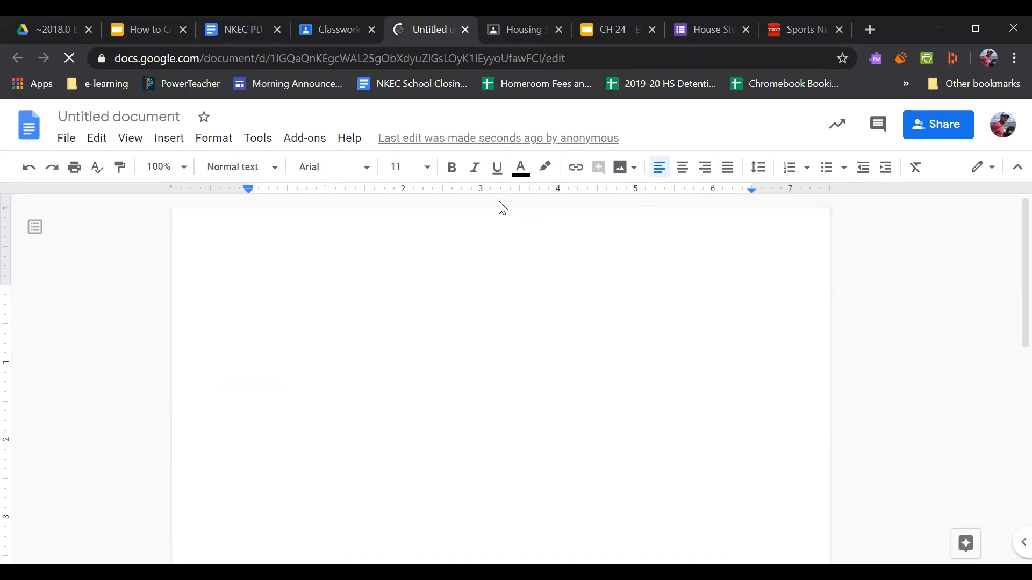
type("Jkdndcjndcknjxcmcvx mcvx")
key("Return")
type("!")
key("Return")
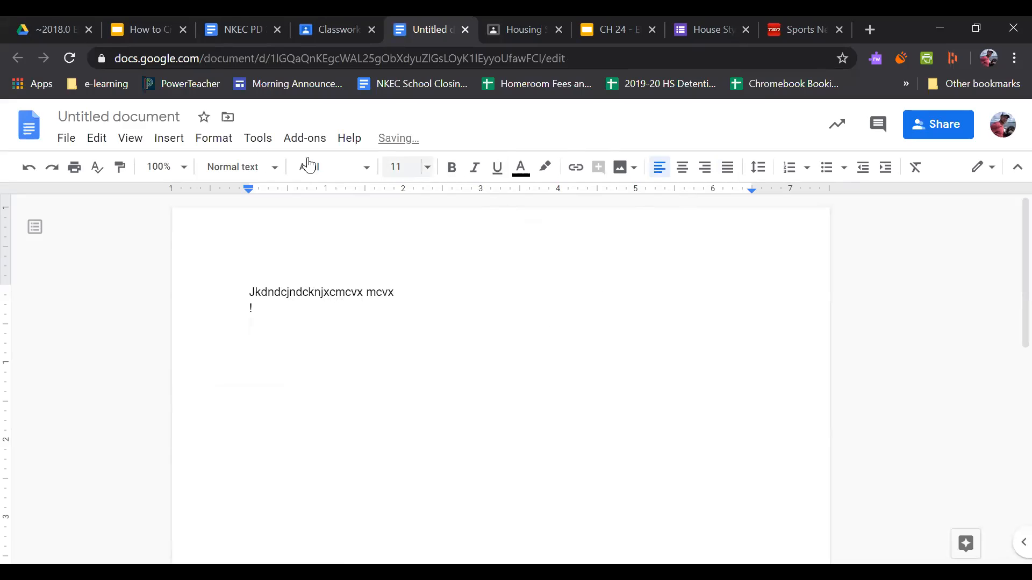
Step: Name the document "Jkdndcjndcknjxcmcvx mcvx" after its first line and close it
left_click(143, 119)
key("Return")
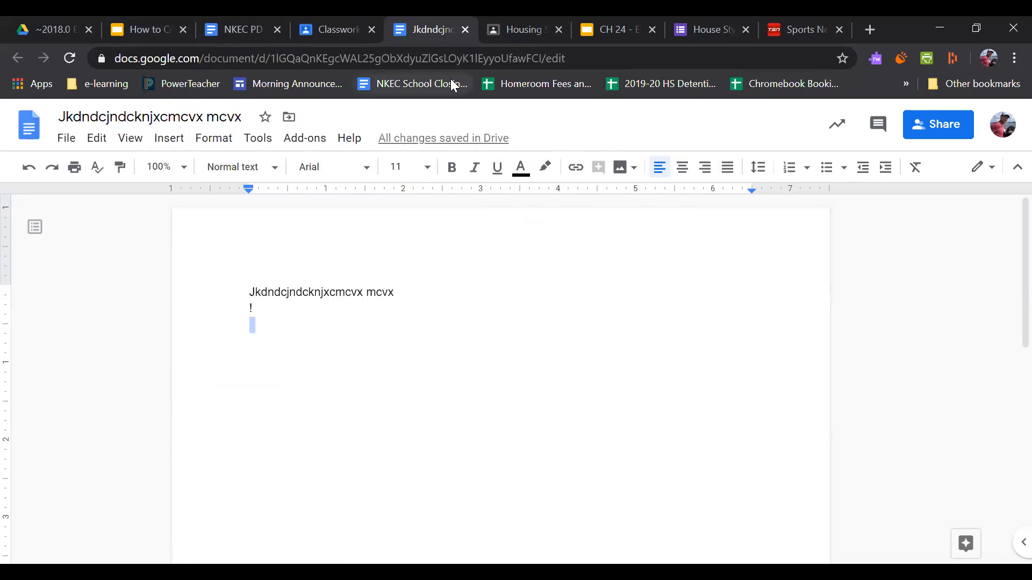
left_click(465, 30)
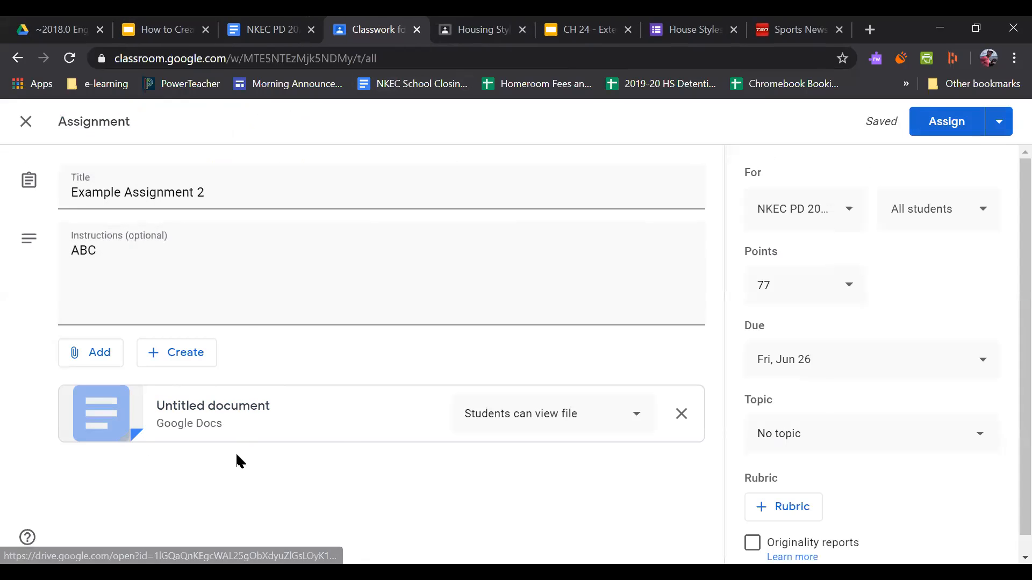
Step: Assign Example Assignment 2 to the class, then view its attached document from the posted assignment and close it
left_click(938, 125)
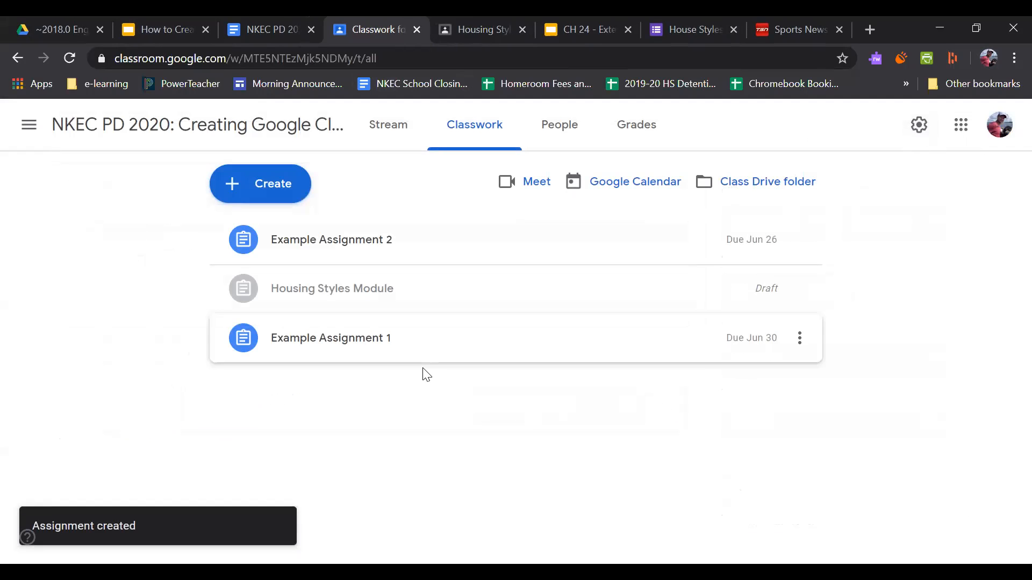
left_click(370, 245)
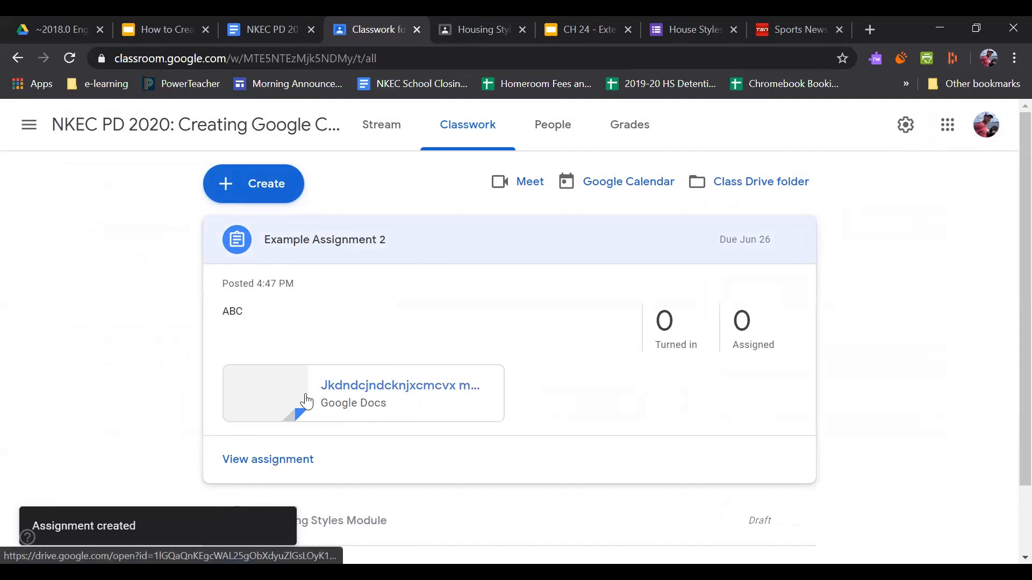
left_click(409, 388)
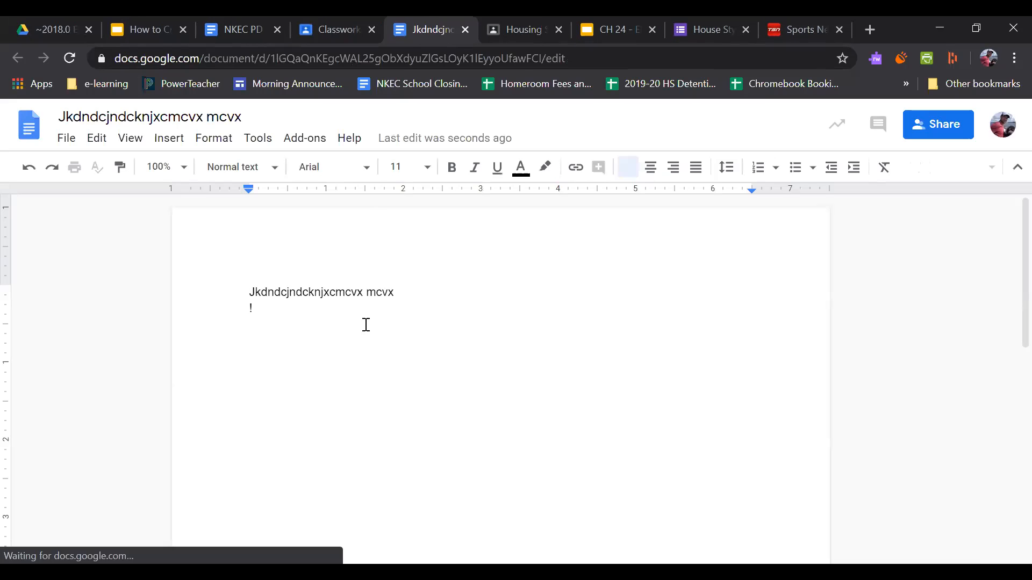
left_click(465, 30)
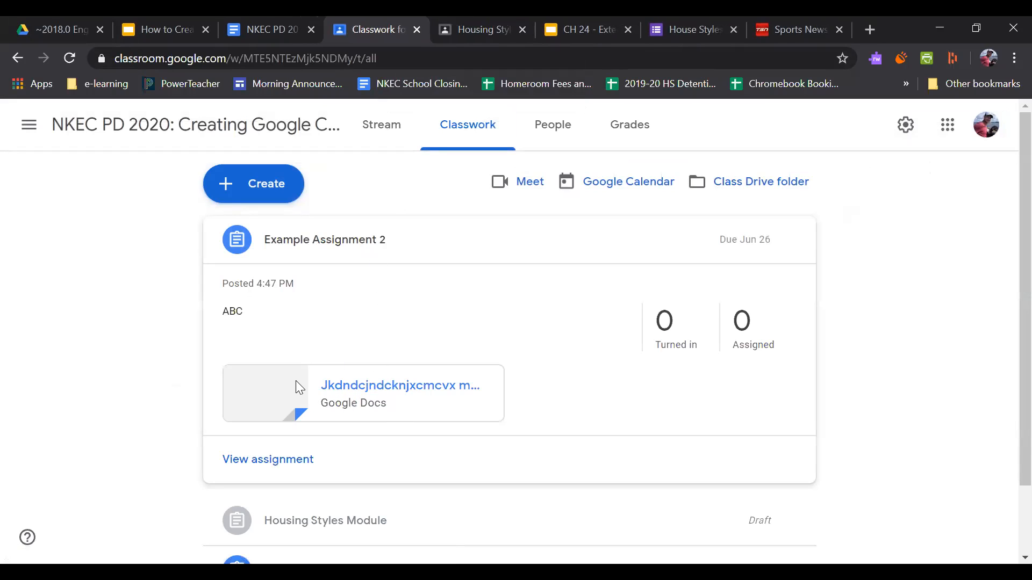
Step: View the posted assignment's attached document, check the English 9 folder in Google Drive, and return to Classwork
left_click(360, 394)
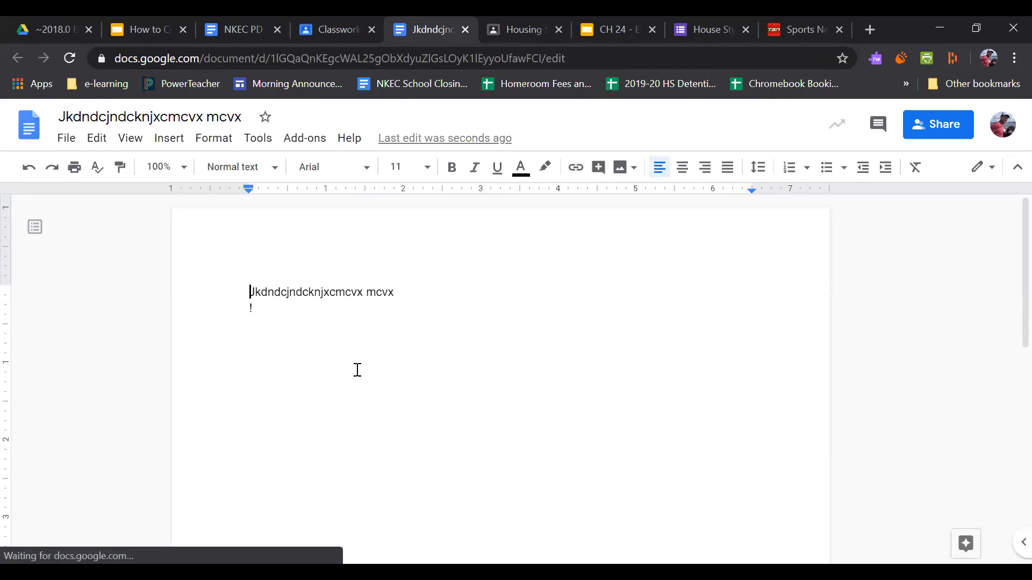
left_click(65, 28)
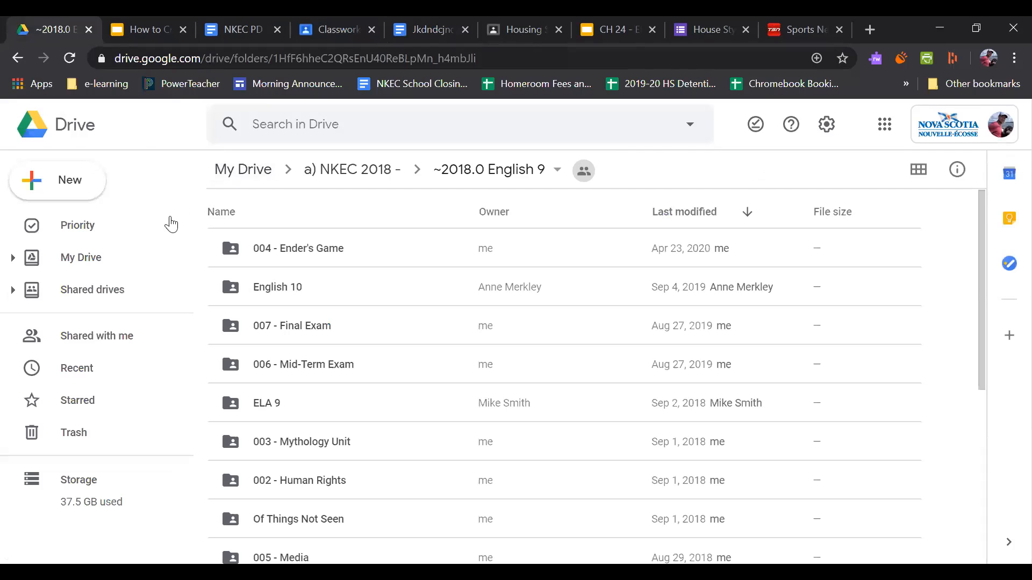
left_click(349, 22)
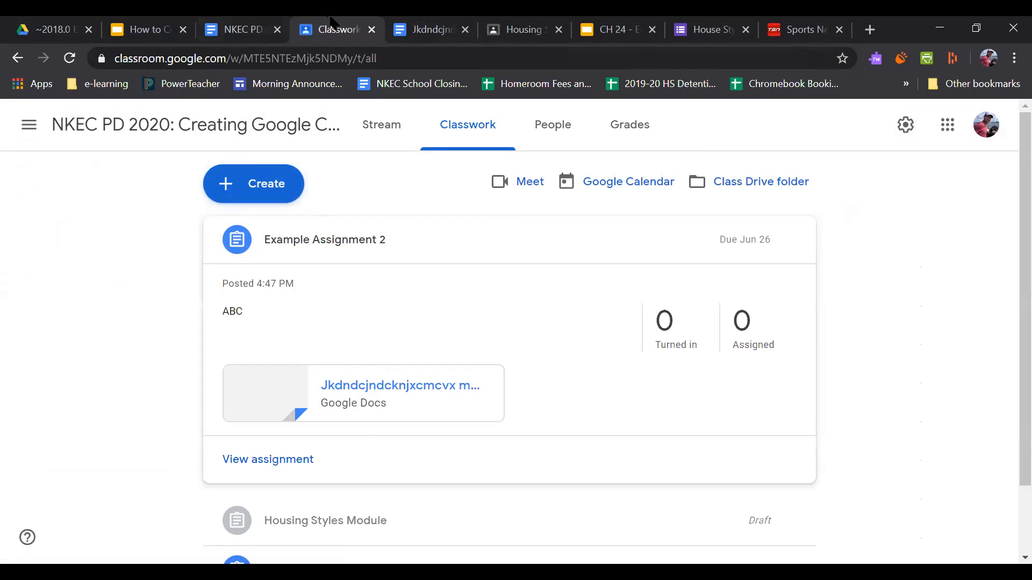
Step: Review the "Creating new material" section of the Google Classroom Assignments outline document, including quizzes, docs/slides and drawings
left_click(242, 27)
left_click(340, 414)
scroll(339, 414, "down", 1)
double_click(350, 440)
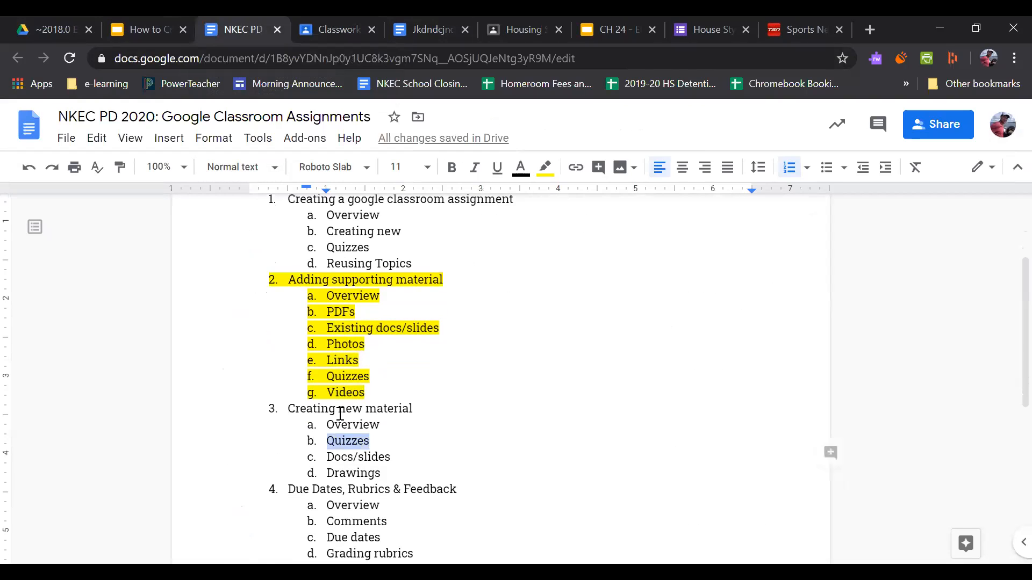
left_click(336, 441)
mouse_move(393, 457)
left_mouse_down()
mouse_move(327, 457)
mouse_move(380, 473)
mouse_move(335, 473)
left_mouse_up()
left_click(335, 473)
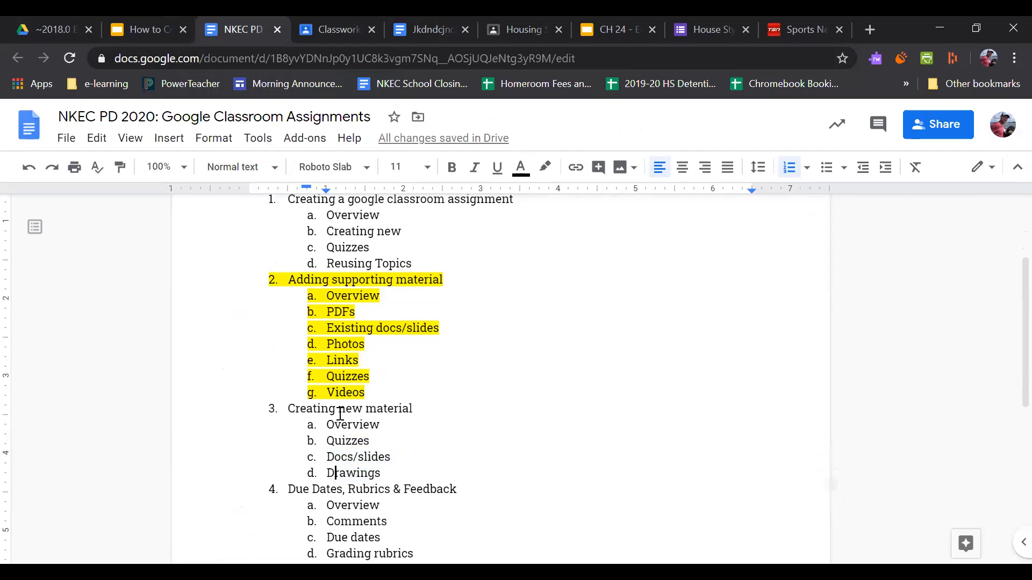
left_click_drag(369, 441, 327, 440)
left_click(327, 441)
Step: Return to Google Classroom, open Example Assignment 2 for editing and create a Google Forms file within it
left_click(327, 25)
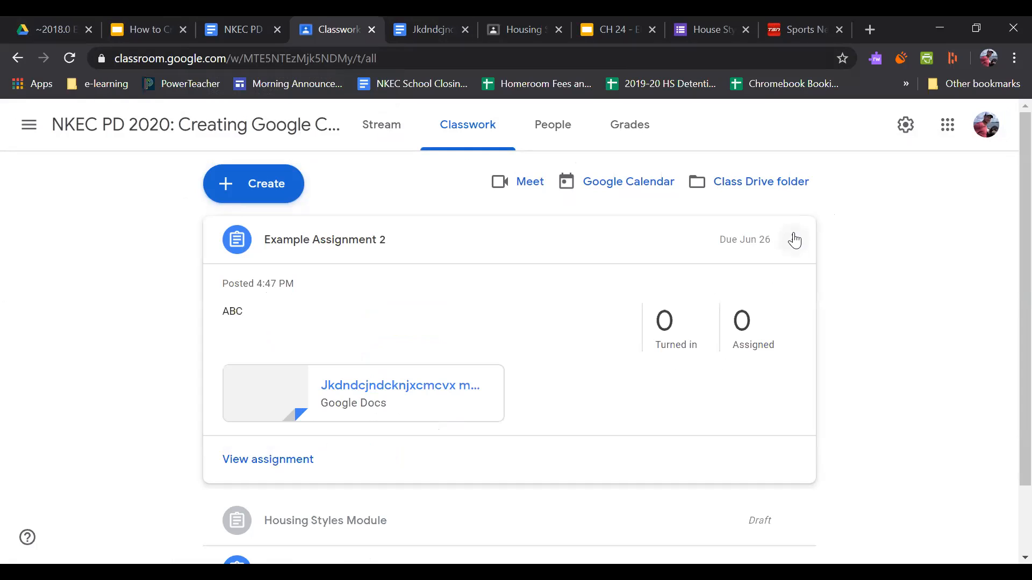
left_click(793, 241)
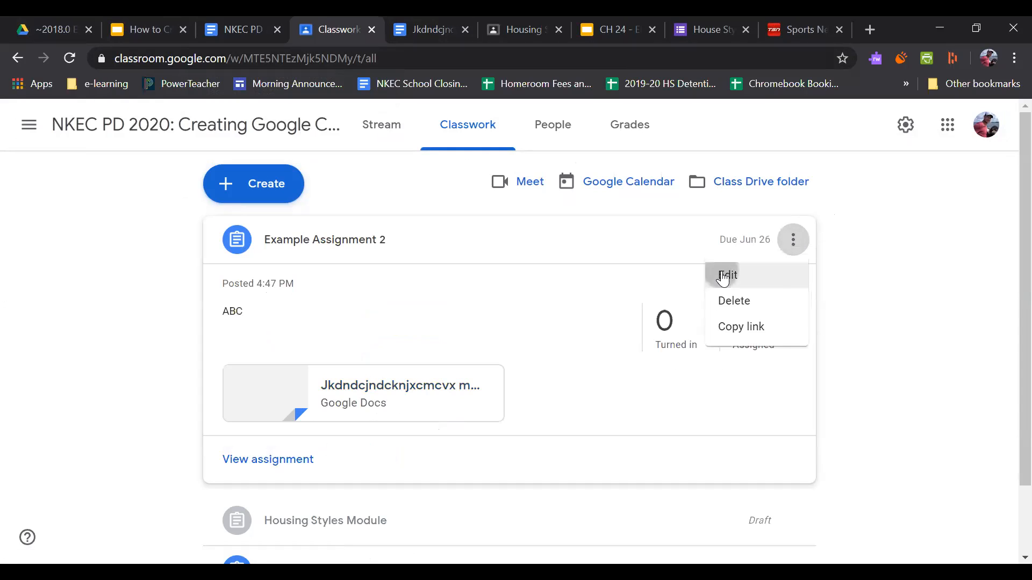
left_click(725, 276)
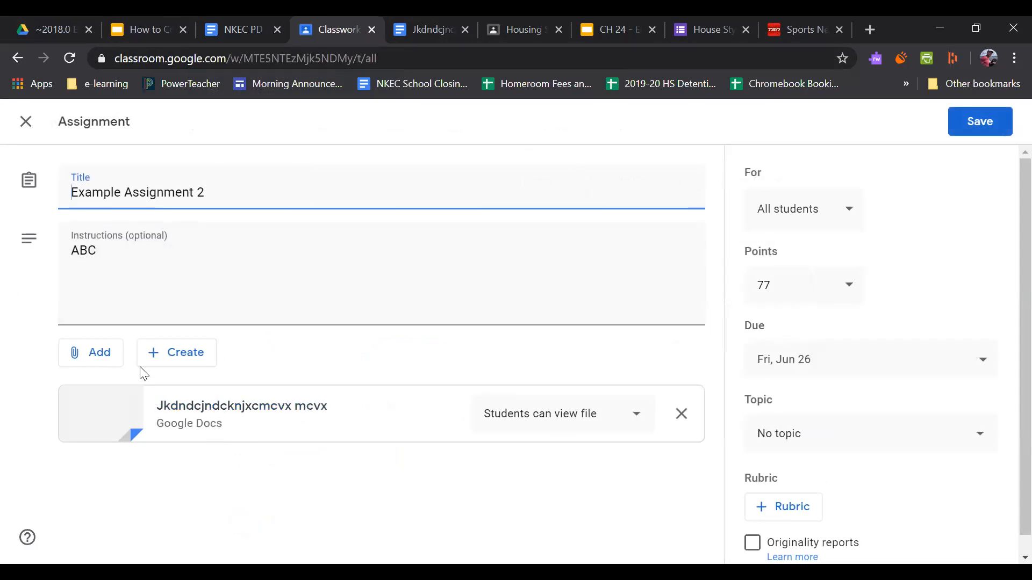
left_click(153, 353)
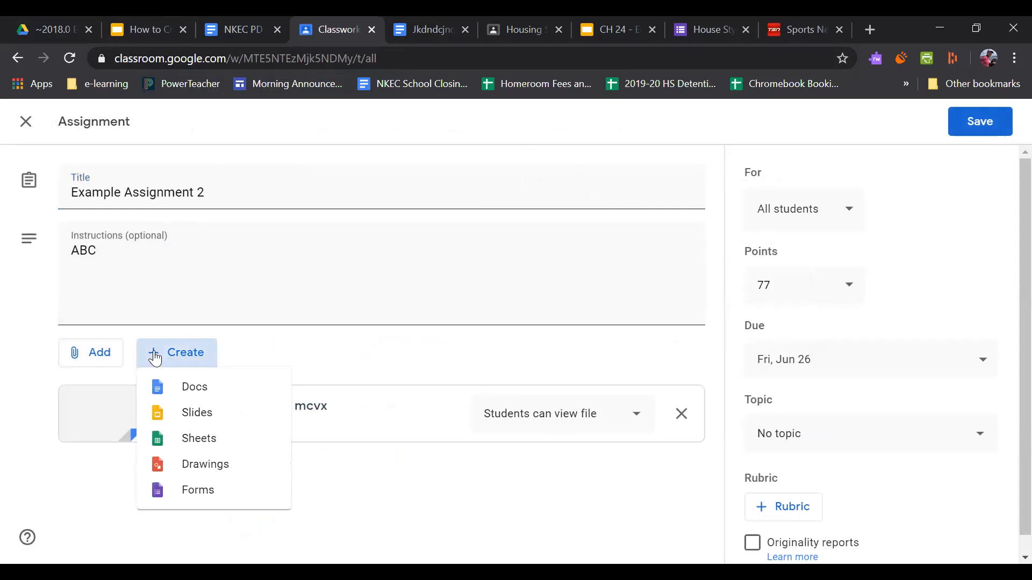
left_click(199, 491)
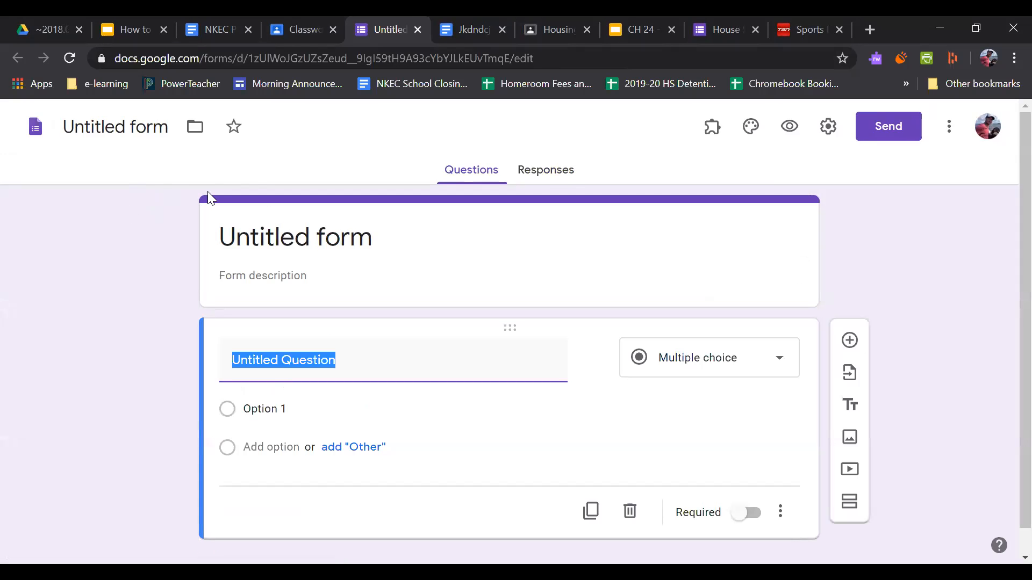
Step: Place the House Styles Quiz next to the new form and look through its title and questions
left_click_drag(699, 28, 443, 28)
scroll(436, 177, "up", 3)
scroll(437, 179, "up", 2)
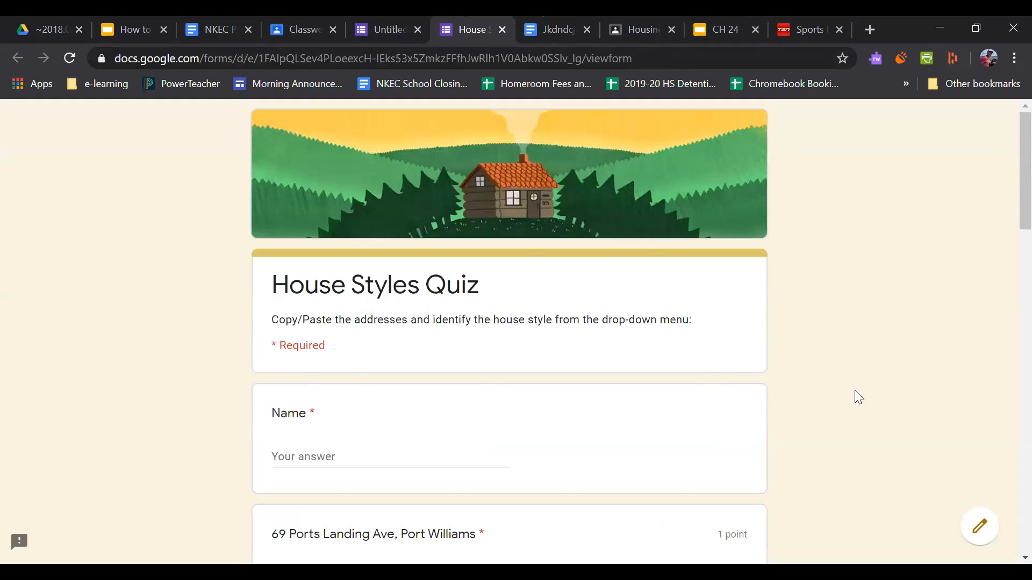
scroll(500, 255, "down", 6)
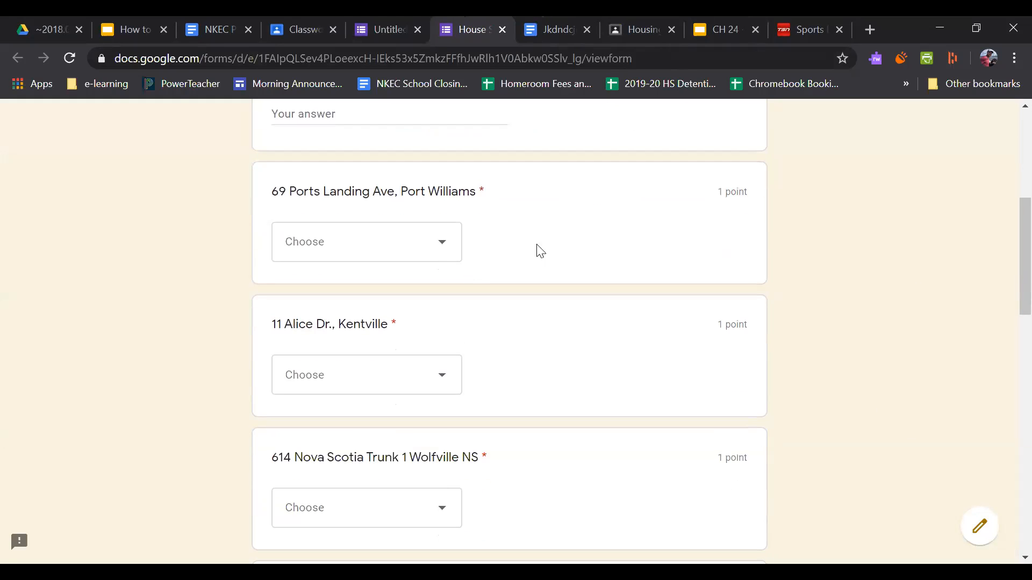
scroll(438, 265, "down", 3)
scroll(455, 269, "up", 4)
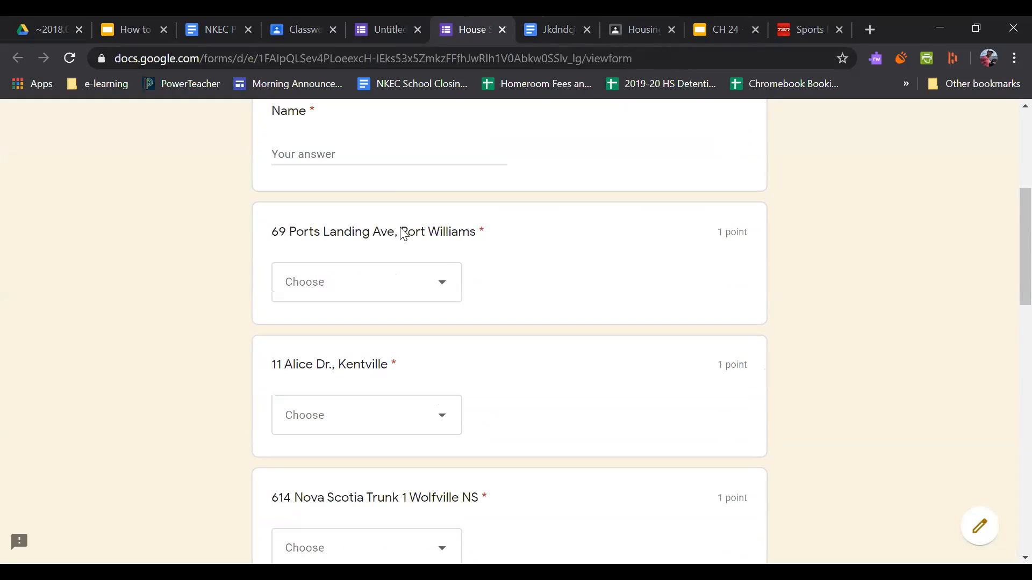
Step: Examine the quiz's name field and the answer choices of its first house question without choosing an answer
left_click(366, 146)
left_click(339, 288)
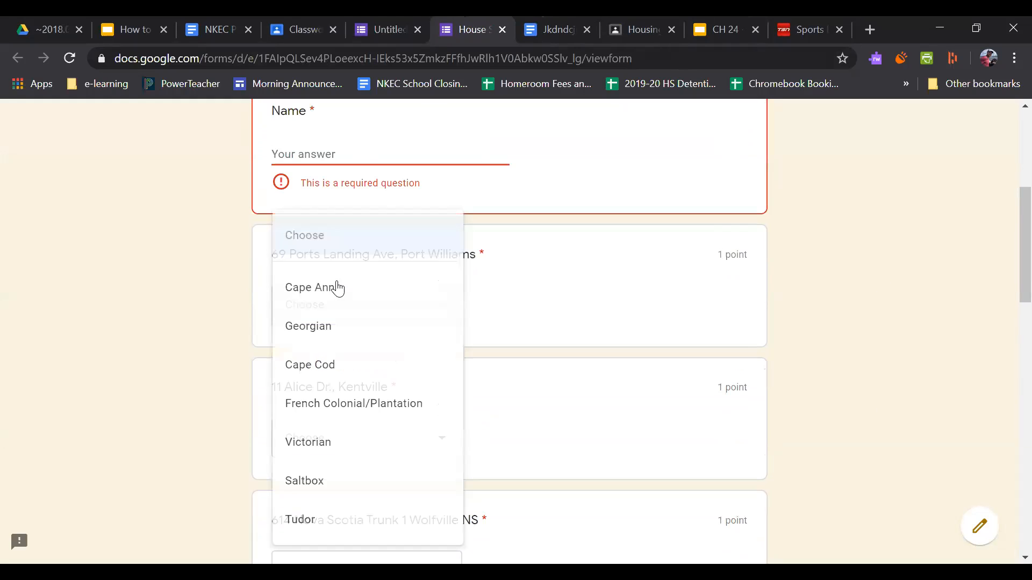
left_click(207, 295)
left_click_drag(279, 252, 401, 253)
left_click(401, 253)
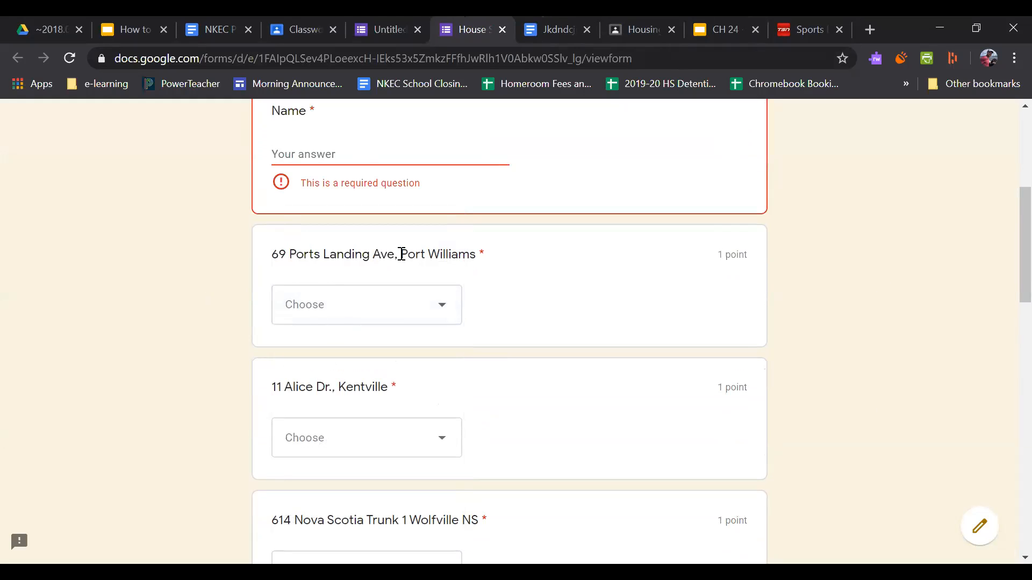
left_click(322, 320)
left_click(195, 316)
Step: Return to the untitled form and set its title to "Quiz"
left_click(369, 27)
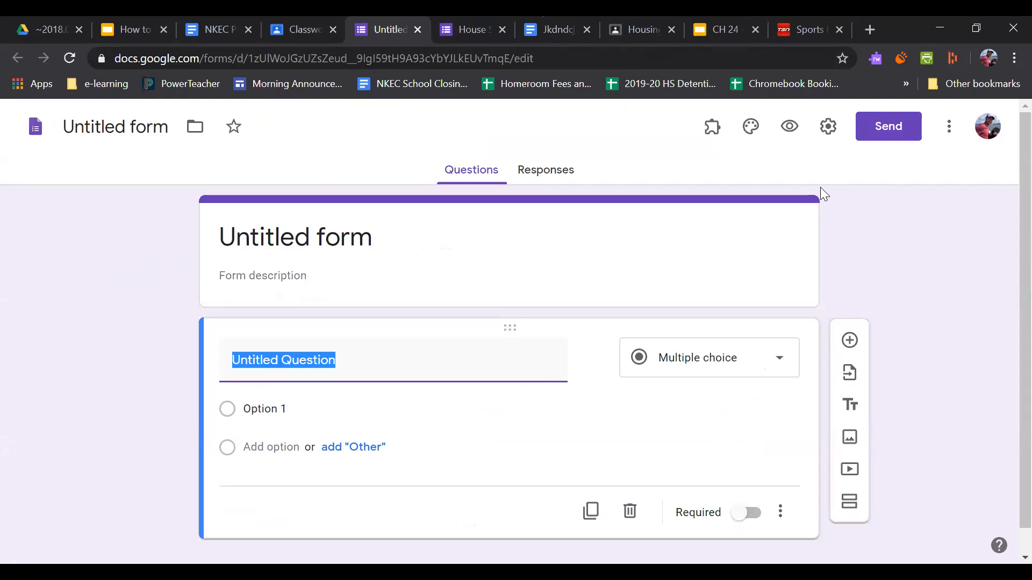
left_click(366, 238)
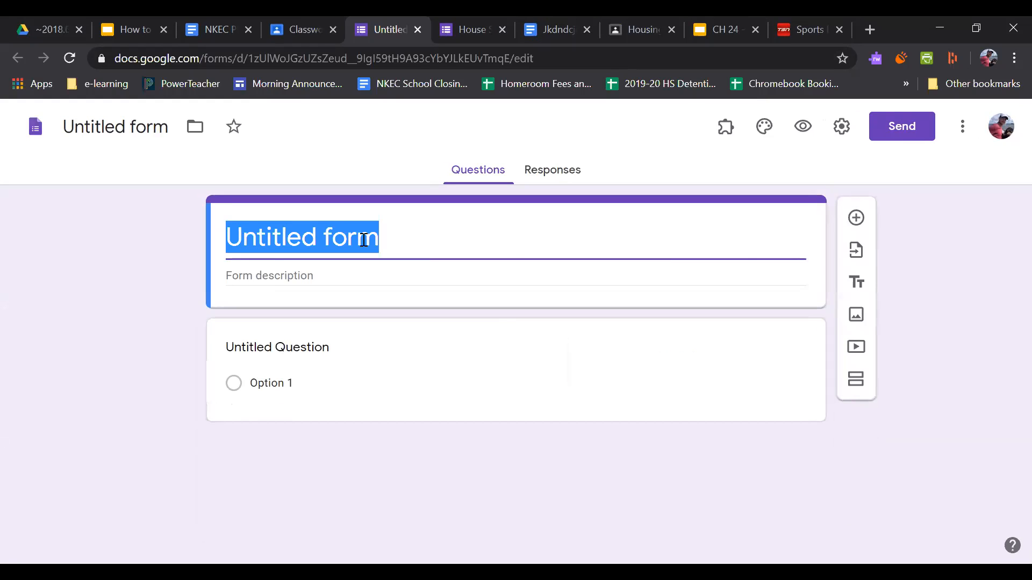
type("Quiz")
left_click(162, 293)
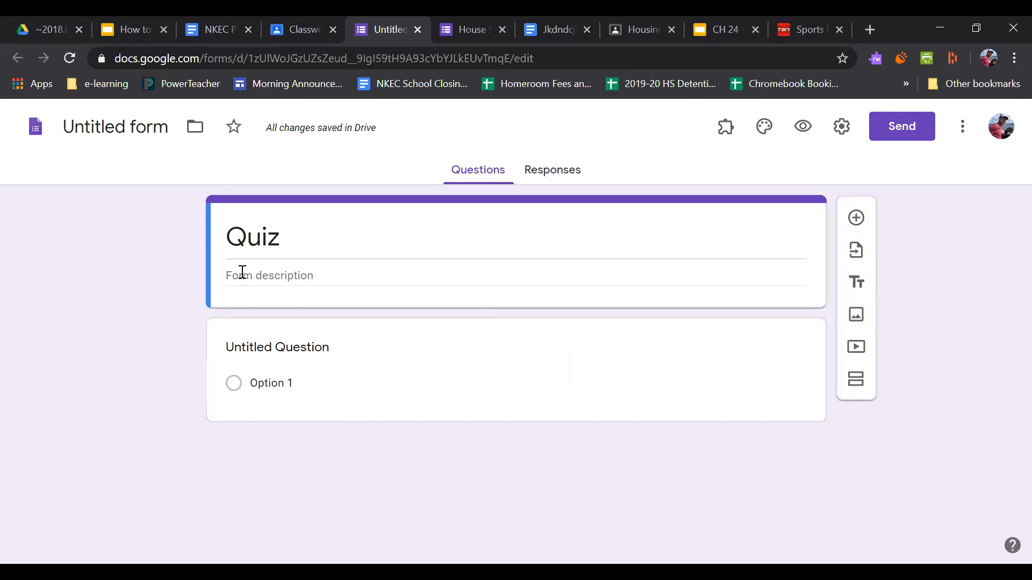
Step: Enter "How tall is bigfoot?" as the text of the form's first question
left_click(274, 348)
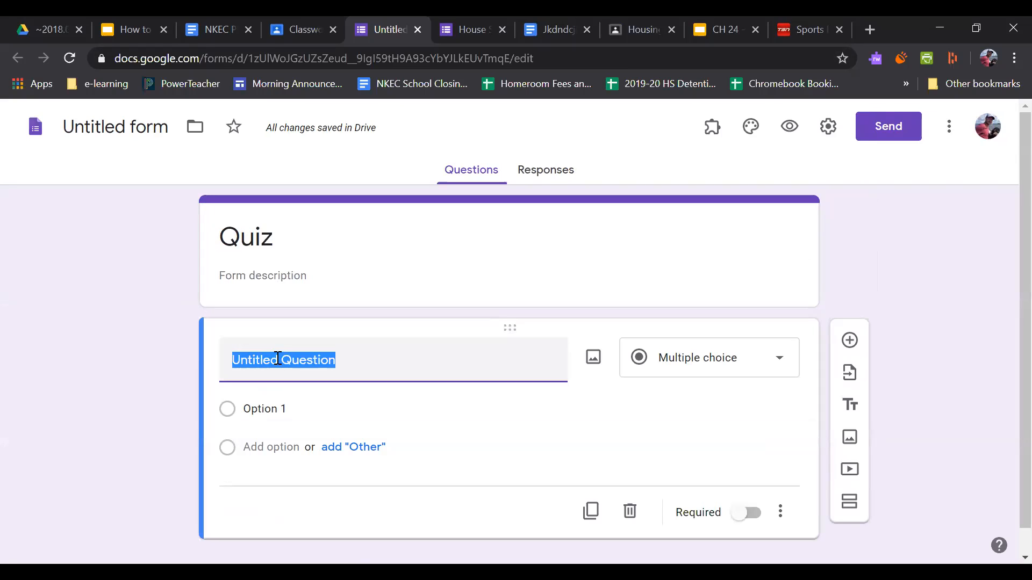
type("How tall is b")
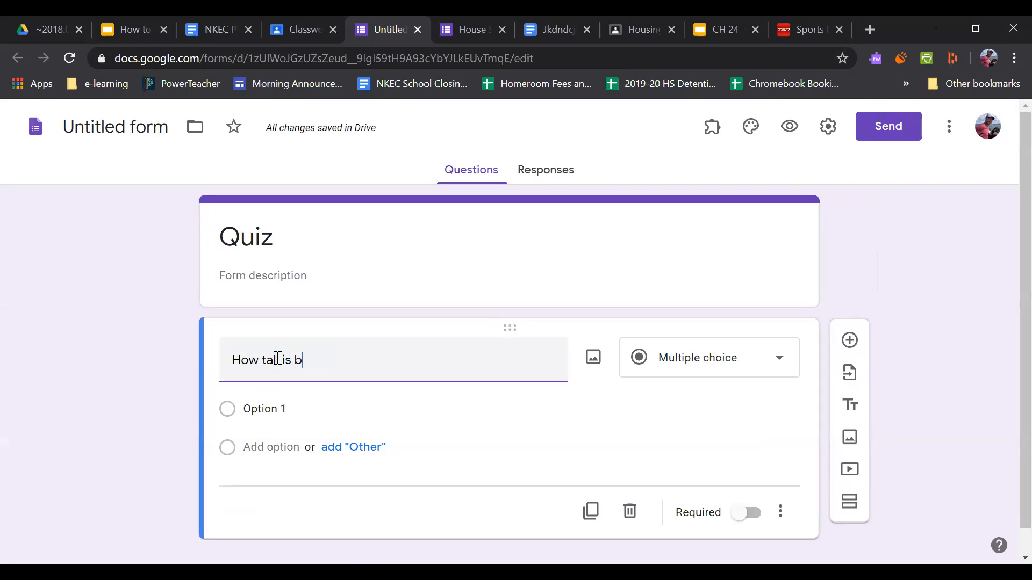
type("igfoot?")
Step: Give the bigfoot question the answer options 6', 7' and 8', plus a fourth option with its default text
left_click(263, 408)
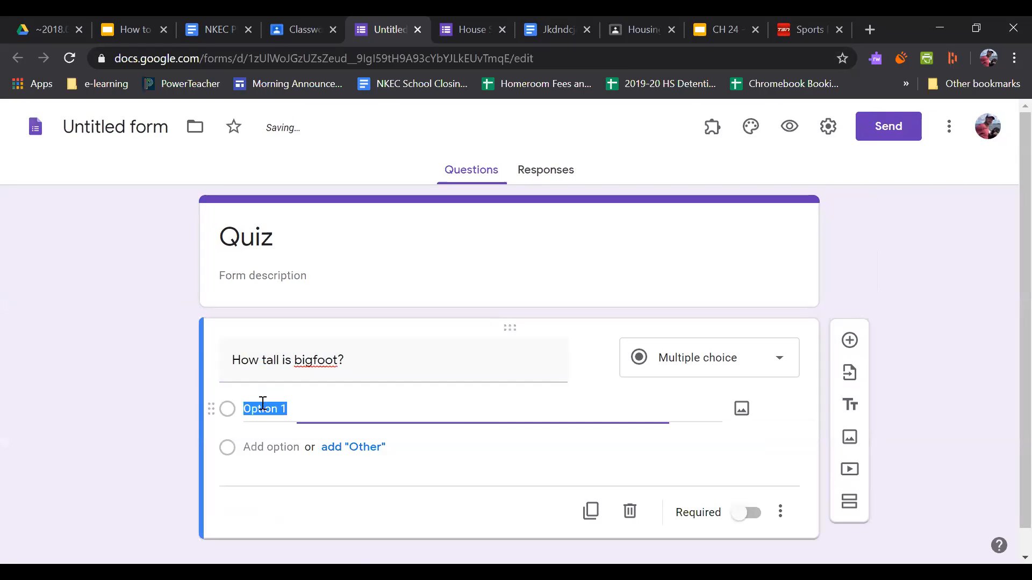
type("6'")
key("Return")
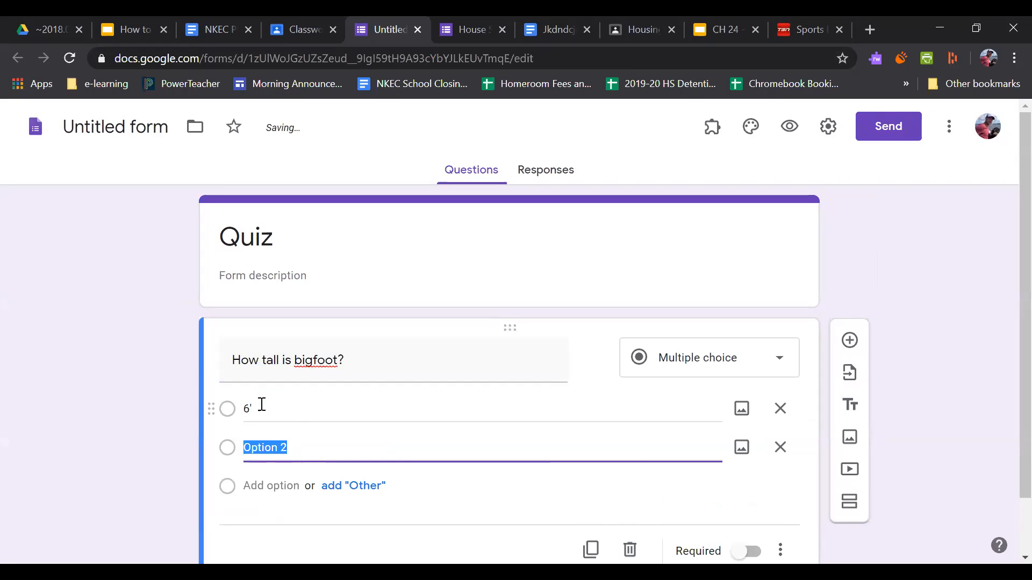
type("7'")
key("Return")
type("8")
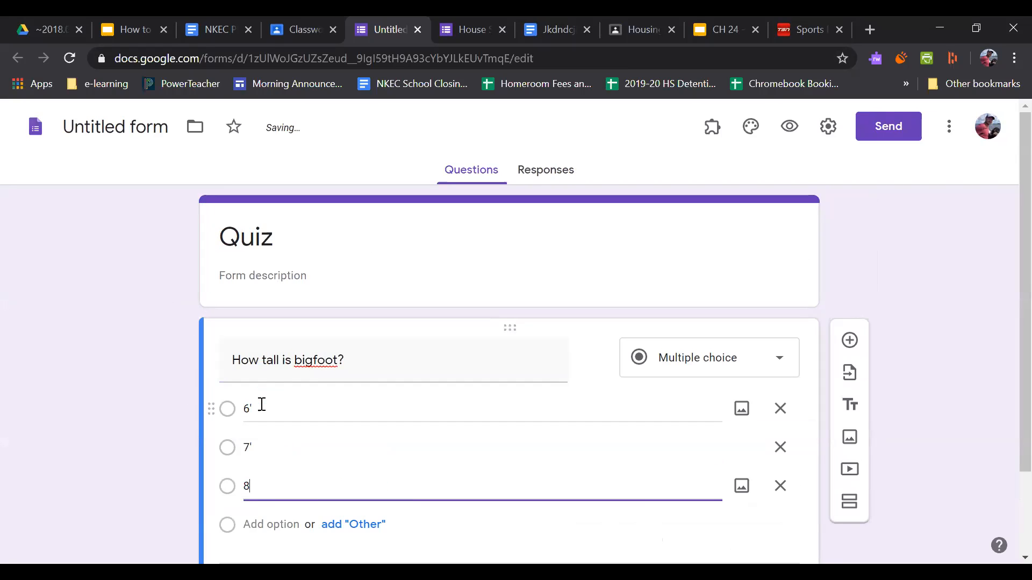
key("Return")
left_click(108, 388)
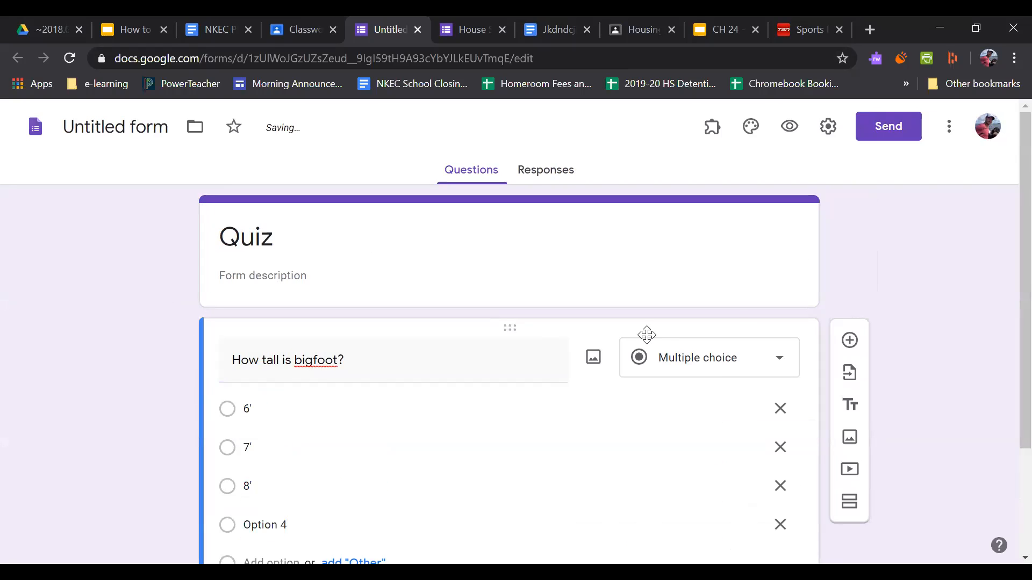
Step: Check the available question types for the bigfoot question, keeping it as Multiple choice
scroll(709, 362, "down", 2)
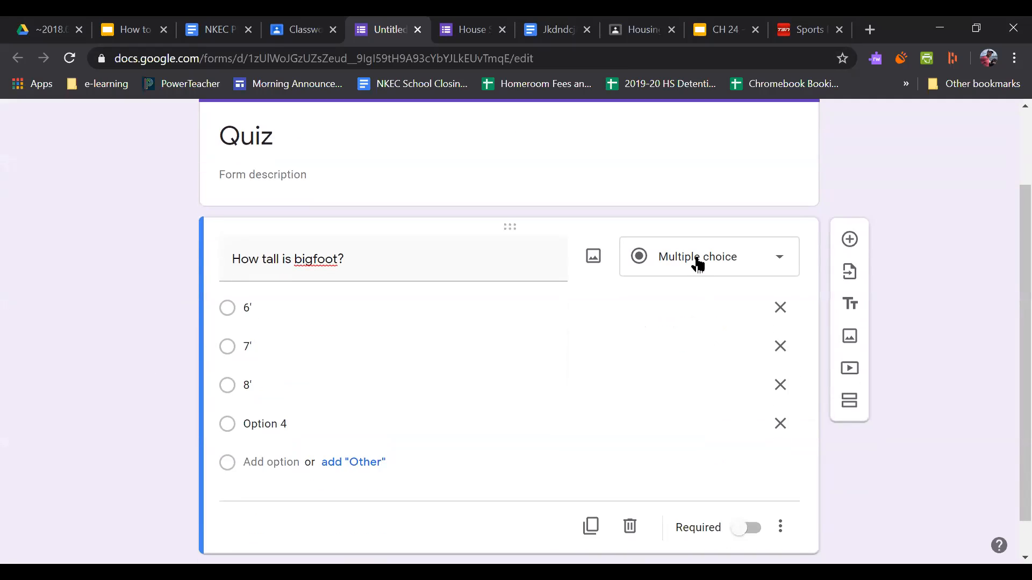
left_click(698, 260)
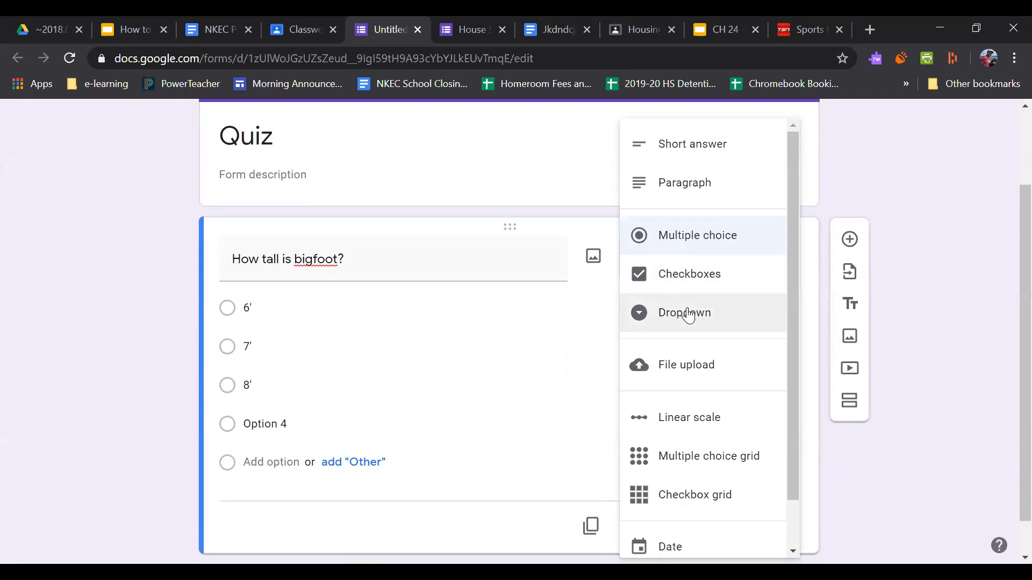
left_click(187, 336)
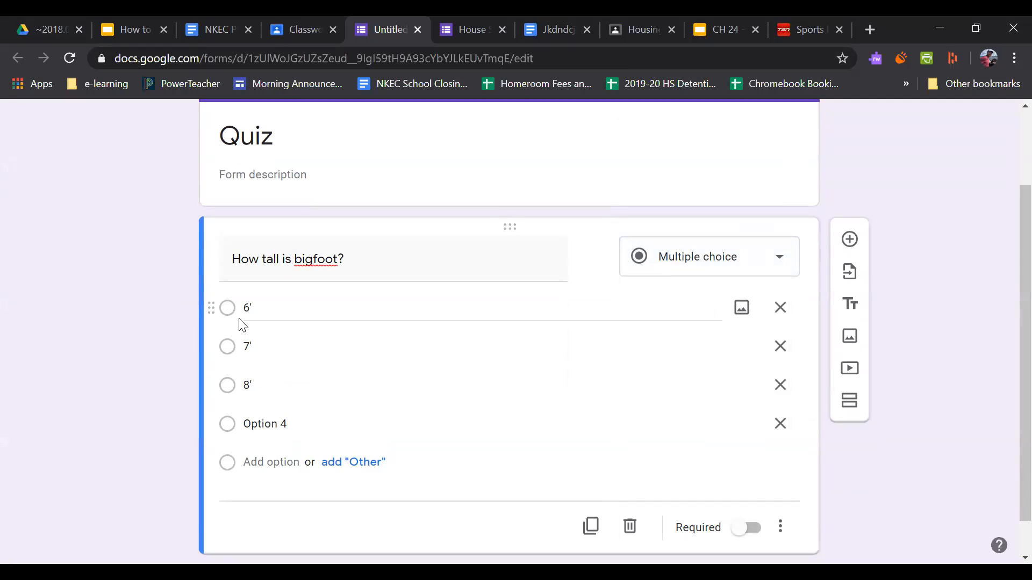
scroll(247, 318, "down", 1)
Step: Compare the order of the answer choices in the House Styles Quiz's first house question by viewing them twice
left_click(450, 24)
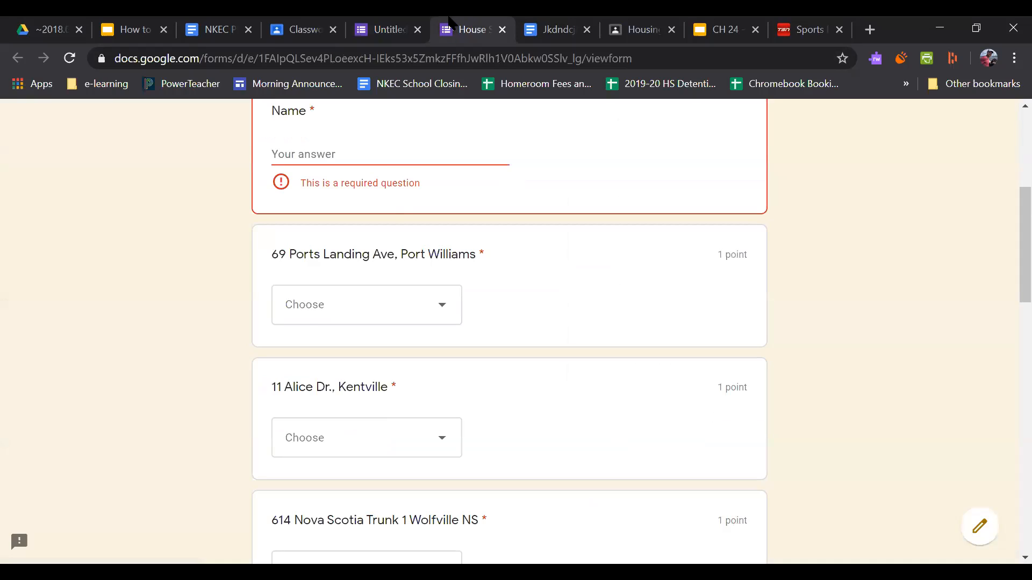
left_click(300, 306)
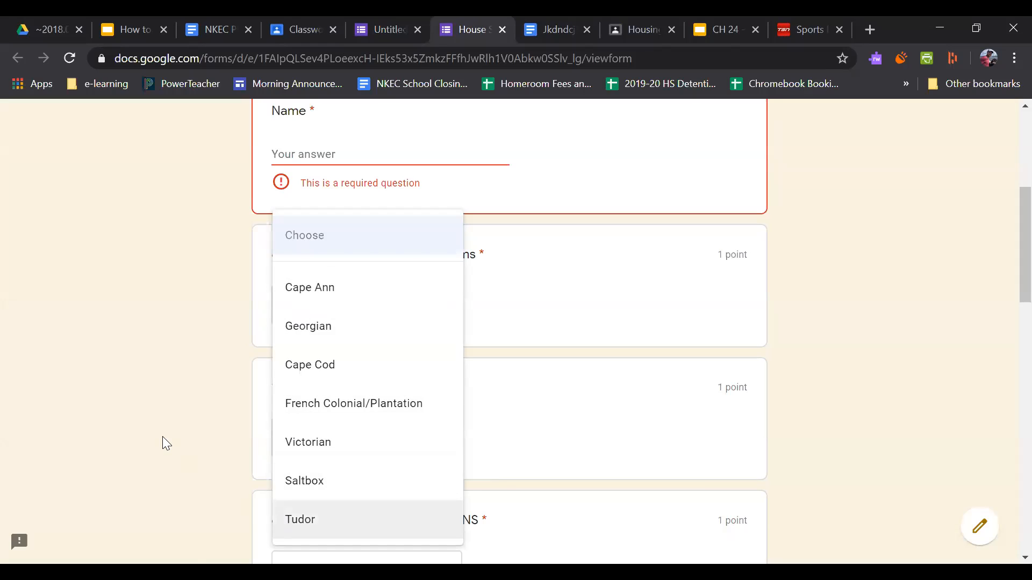
left_click(234, 487)
left_click(317, 308)
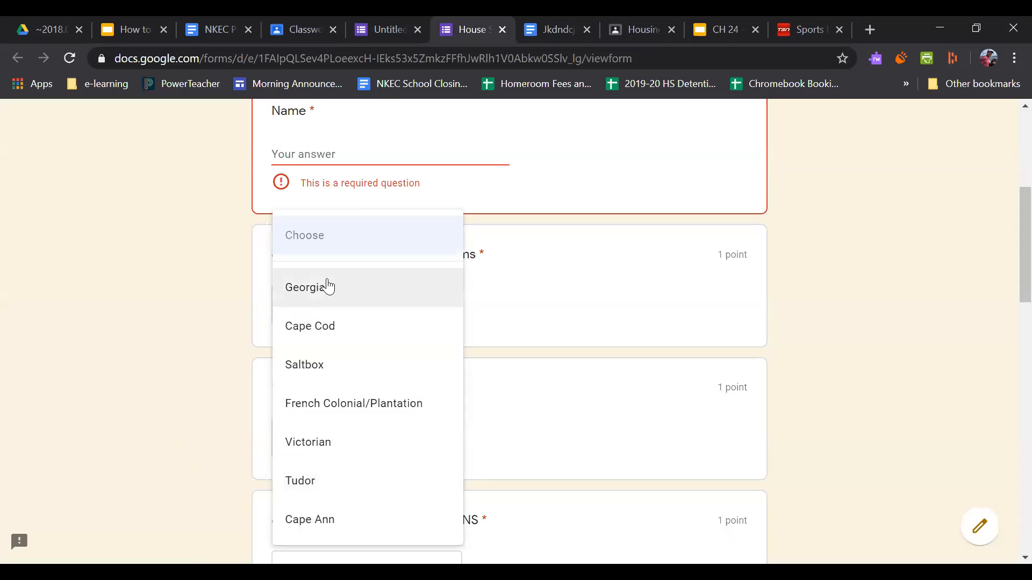
left_click(191, 463)
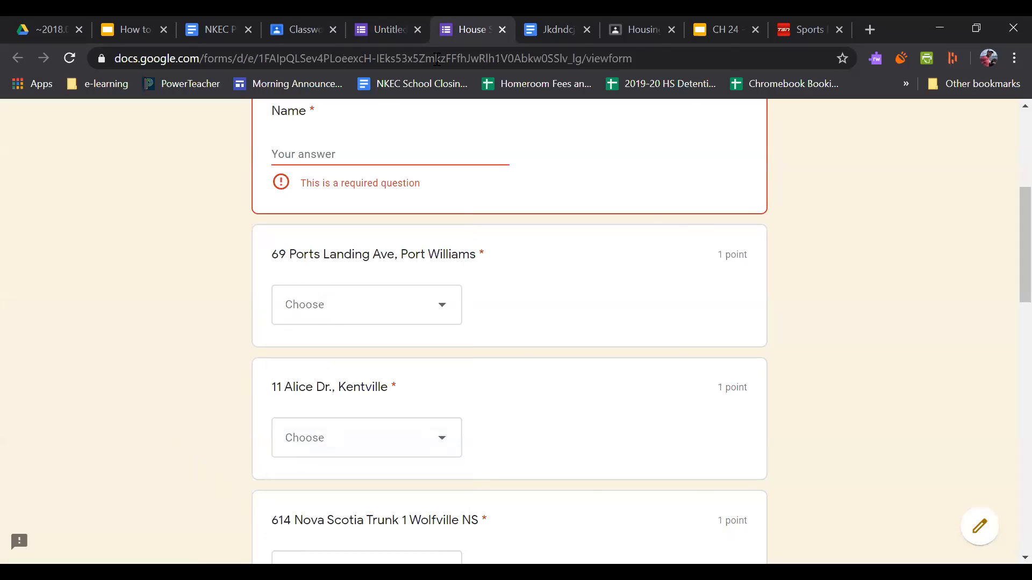
Step: Duplicate the bigfoot question in the untitled form and change the copy's text to "How long is the Loch Ness Monster?"
left_click(391, 23)
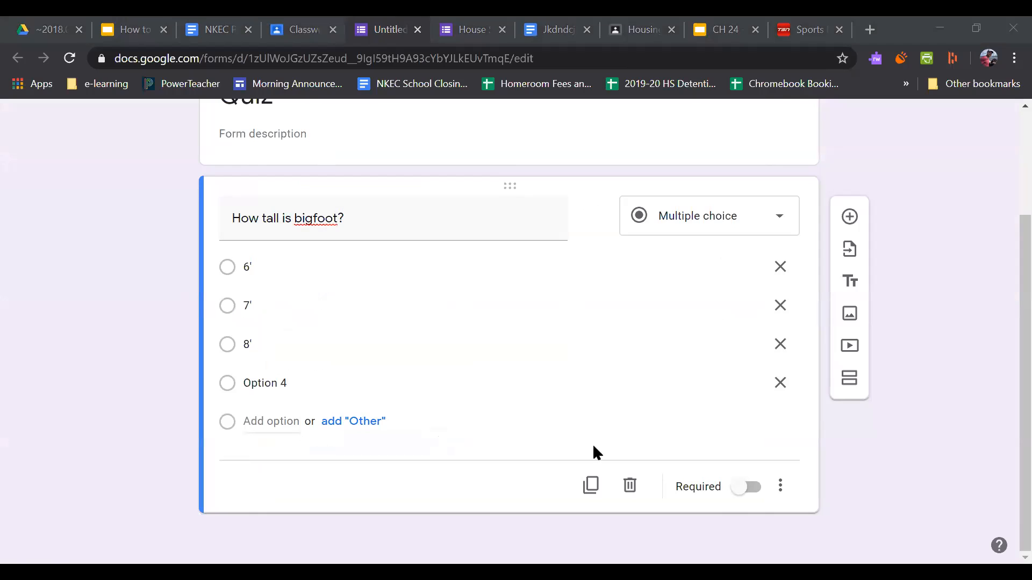
left_click(587, 497)
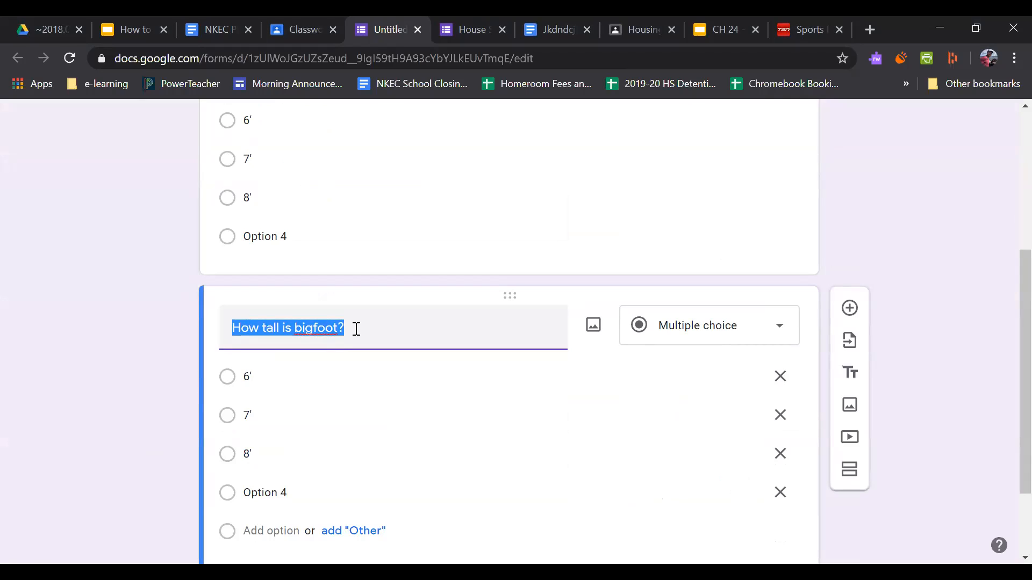
type("How long")
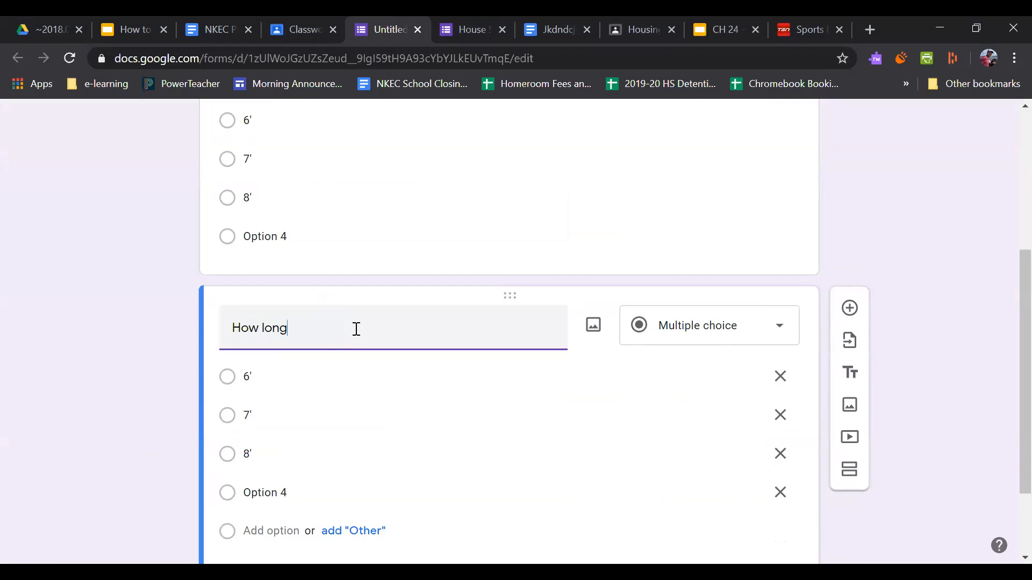
type(" is the LOch Ness Monste")
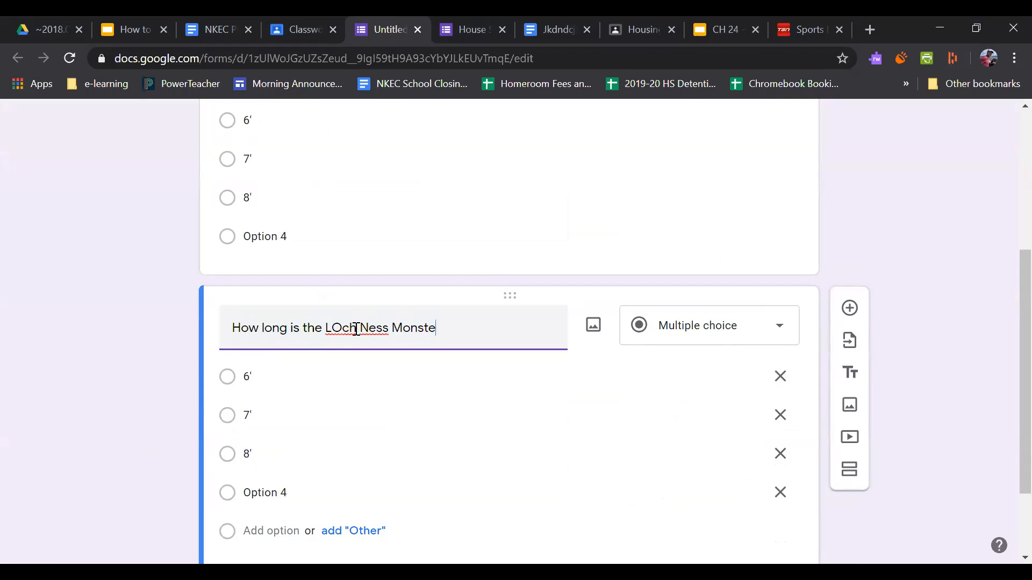
left_click_drag(349, 329, 347, 329)
key("BackSpace")
type("o")
left_click(255, 378)
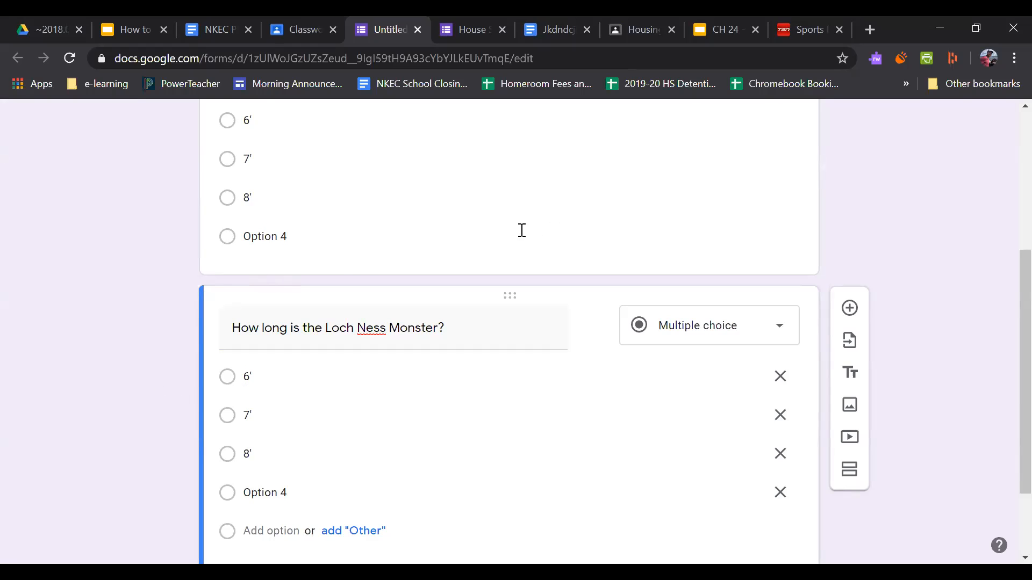
Step: Delete the Option 4 answer from both the Loch Ness Monster question and the bigfoot question
left_click(780, 492)
left_click(116, 441)
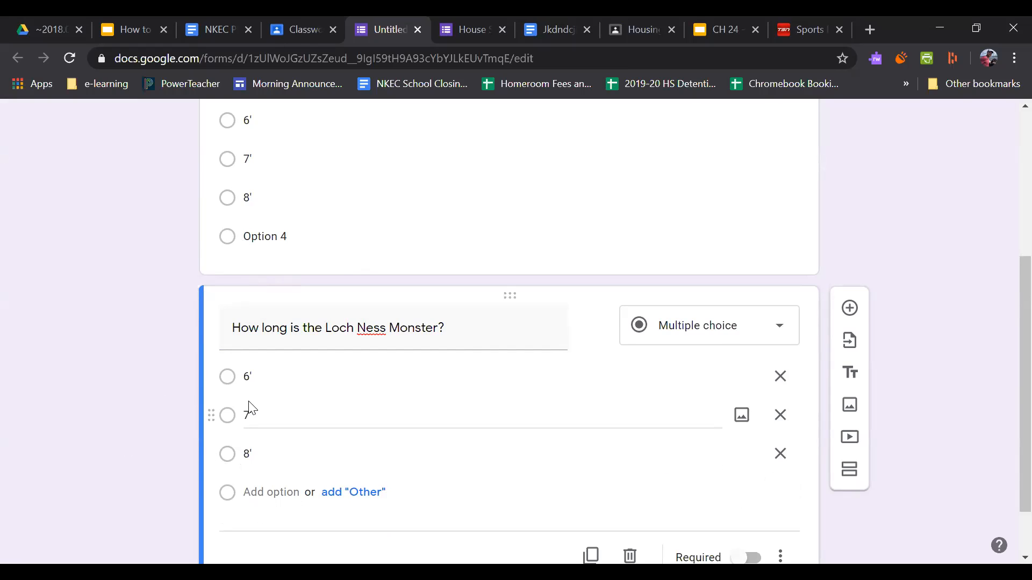
scroll(149, 360, "up", 3)
left_click(459, 369)
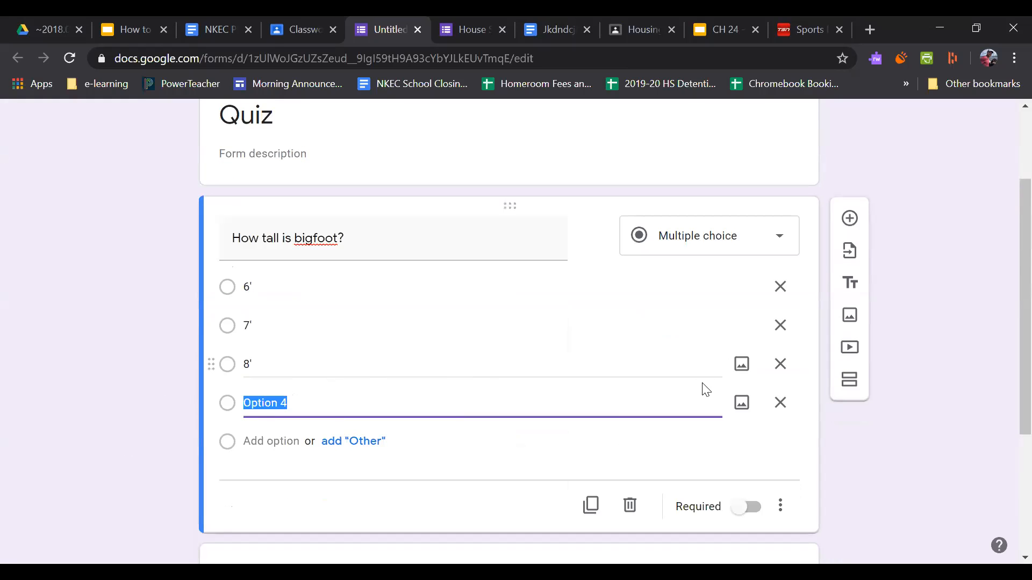
left_click(786, 407)
left_click(108, 452)
scroll(117, 444, "down", 3)
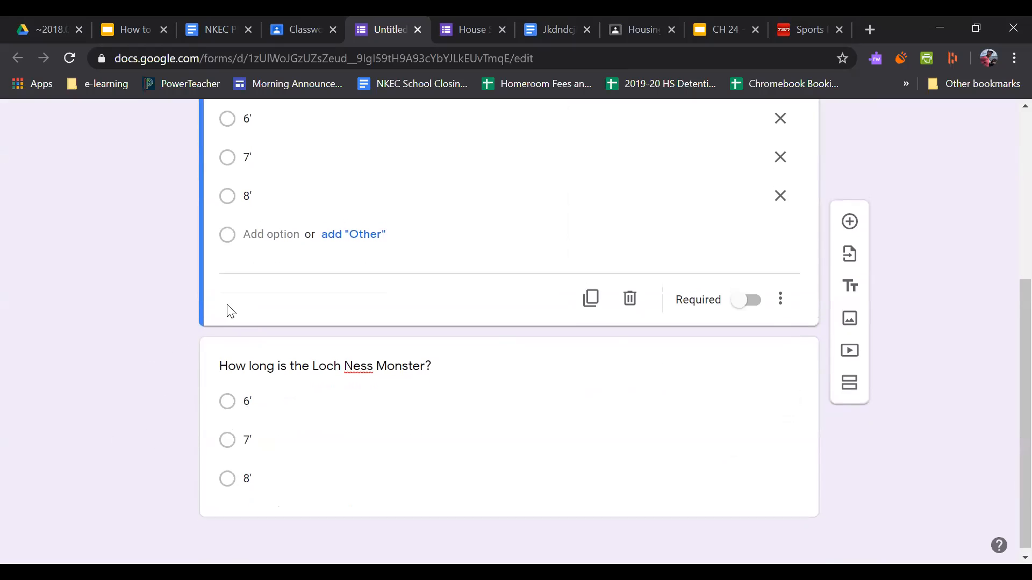
Step: Make the bigfoot question required
scroll(226, 309, "up", 3)
scroll(146, 285, "down", 1)
scroll(148, 288, "up", 1)
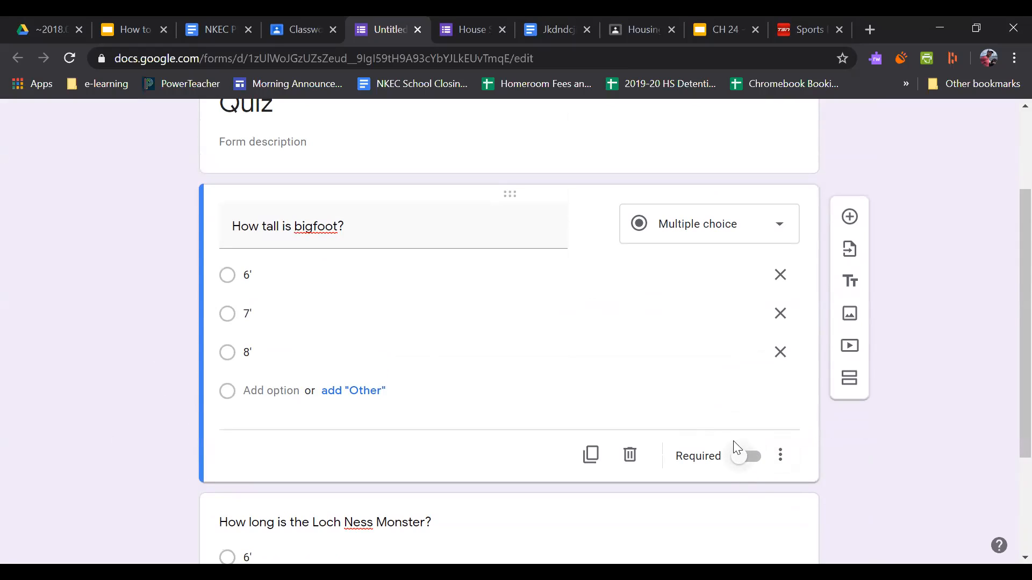
left_click(752, 461)
scroll(699, 461, "down", 3)
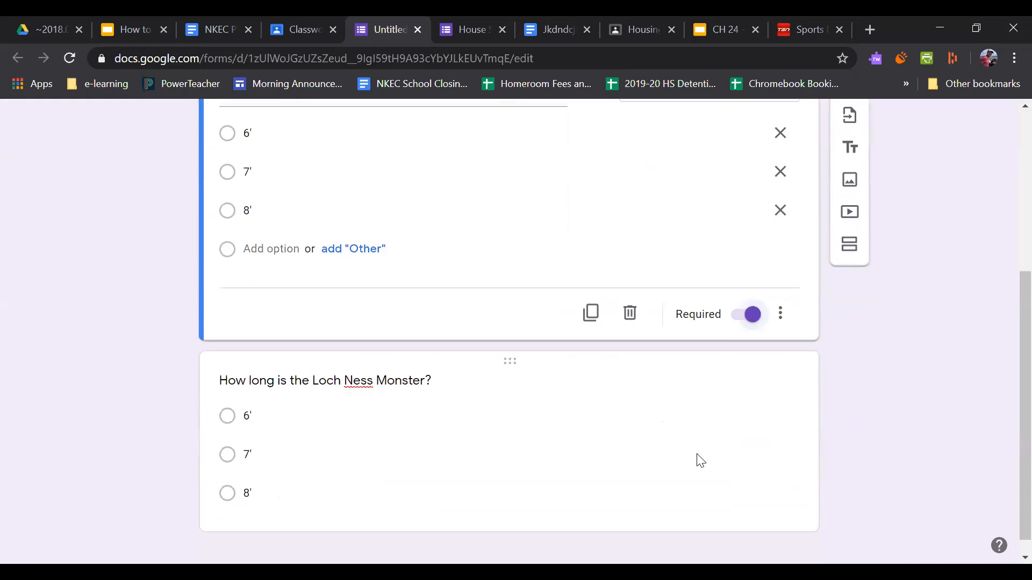
scroll(733, 306, "up", 3)
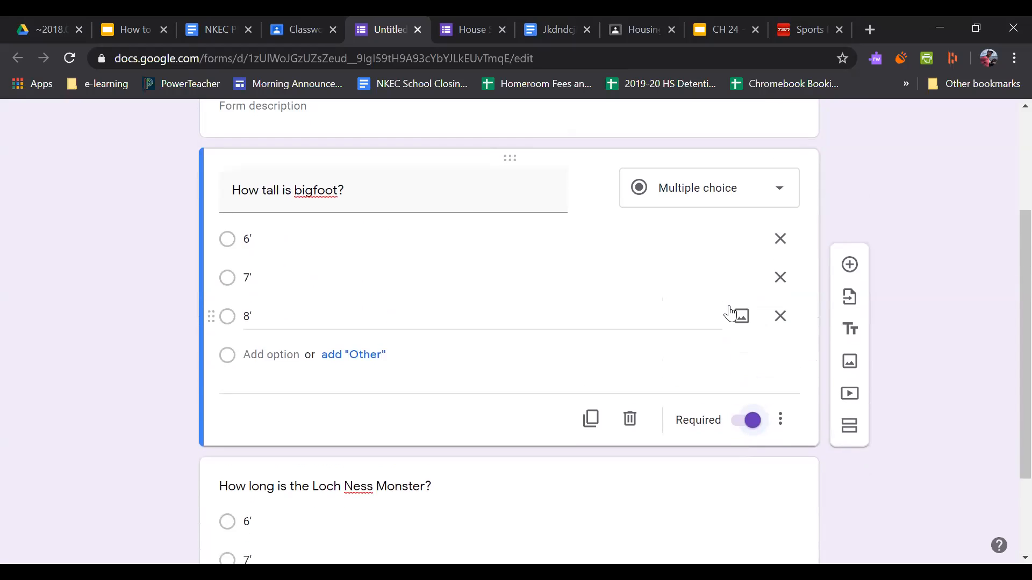
Step: Check the bigfoot question's Shuffle option order setting and compare the answer order across the dropdown questions in the House Styles Quiz
left_click(775, 435)
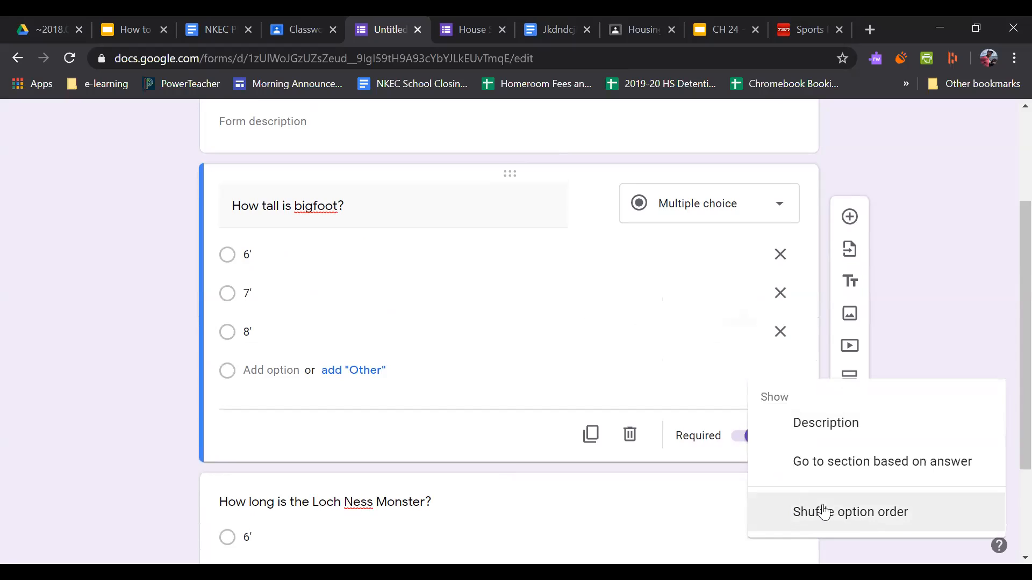
left_click(476, 27)
left_click(394, 299)
left_click(258, 315)
left_click(341, 440)
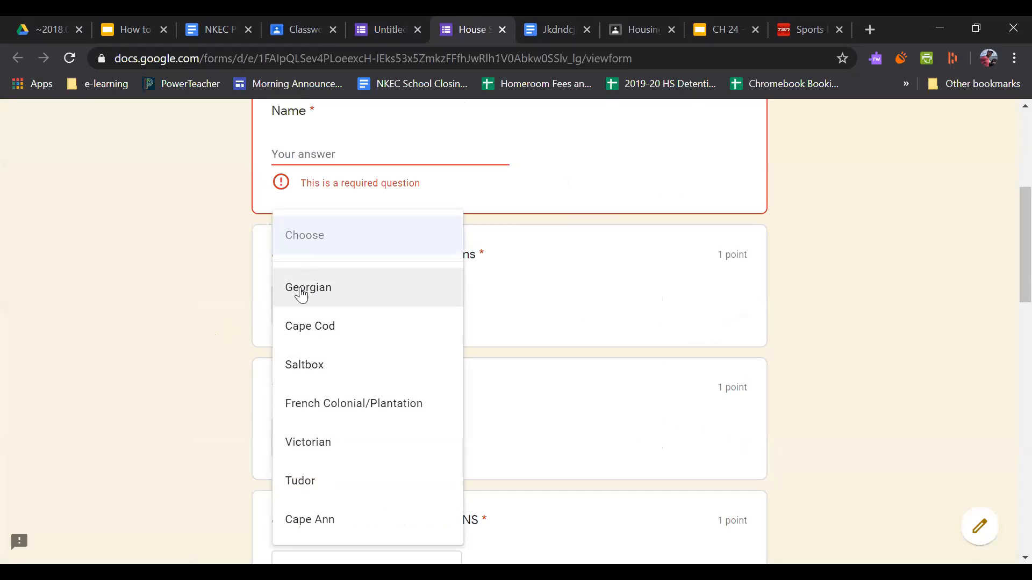
left_click(230, 326)
scroll(310, 427, "down", 1)
scroll(311, 428, "down", 1)
left_click(341, 476)
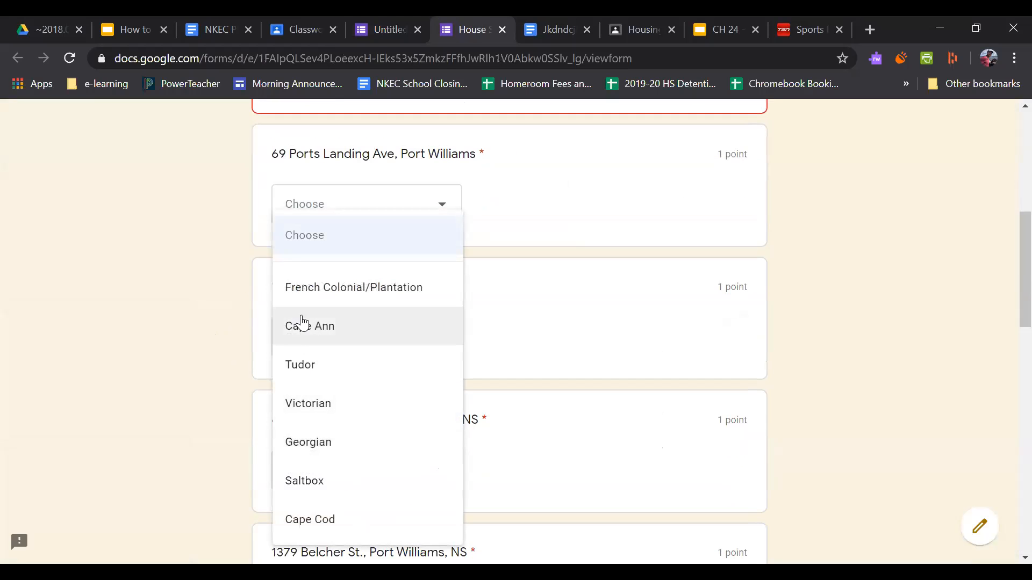
left_click(241, 309)
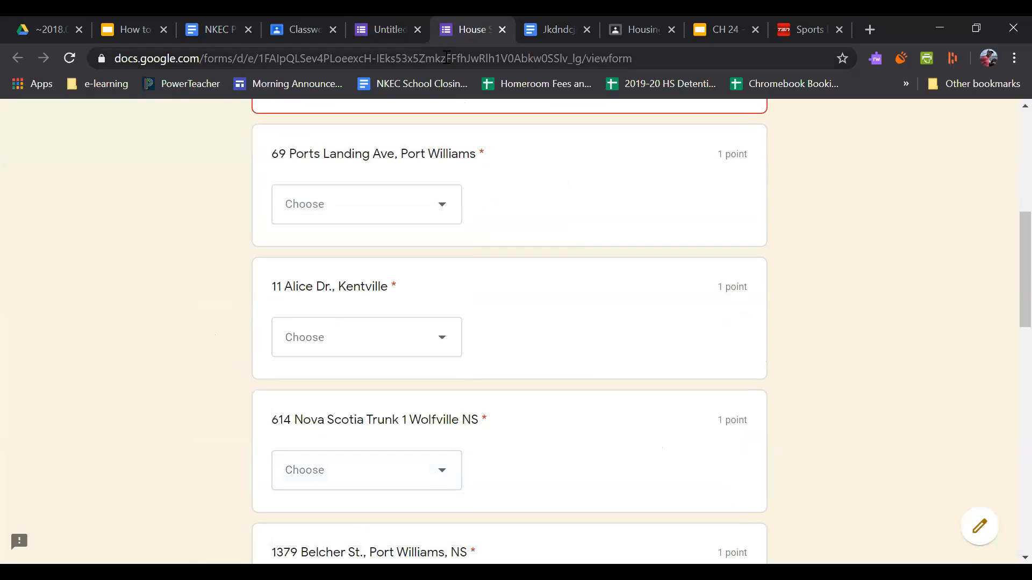
left_click(383, 29)
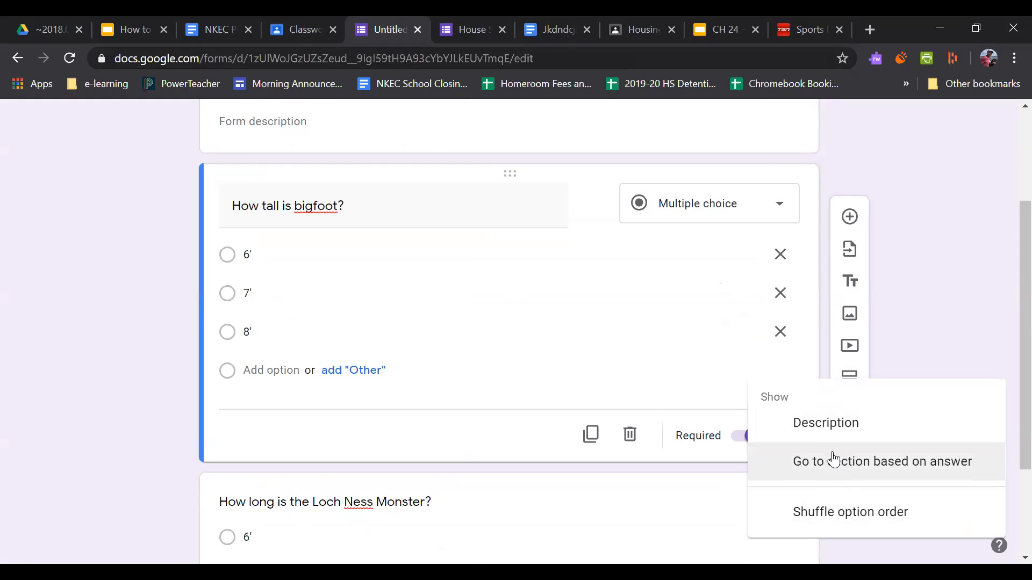
left_click(902, 324)
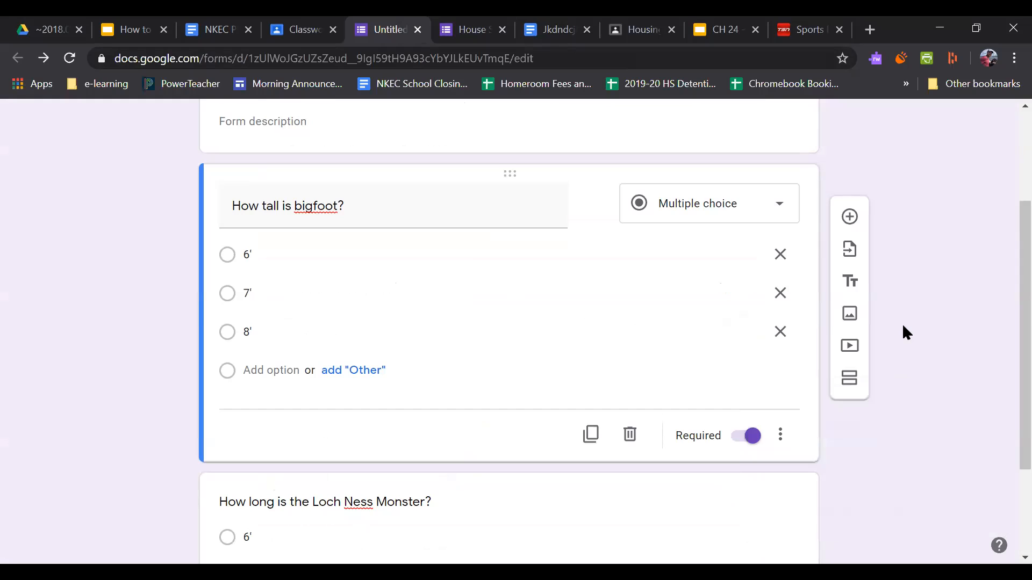
Step: Change the bigfoot question's type to Dropdown and compare it with the dropdown questions in the House Styles Quiz
left_click(689, 218)
left_click(698, 290)
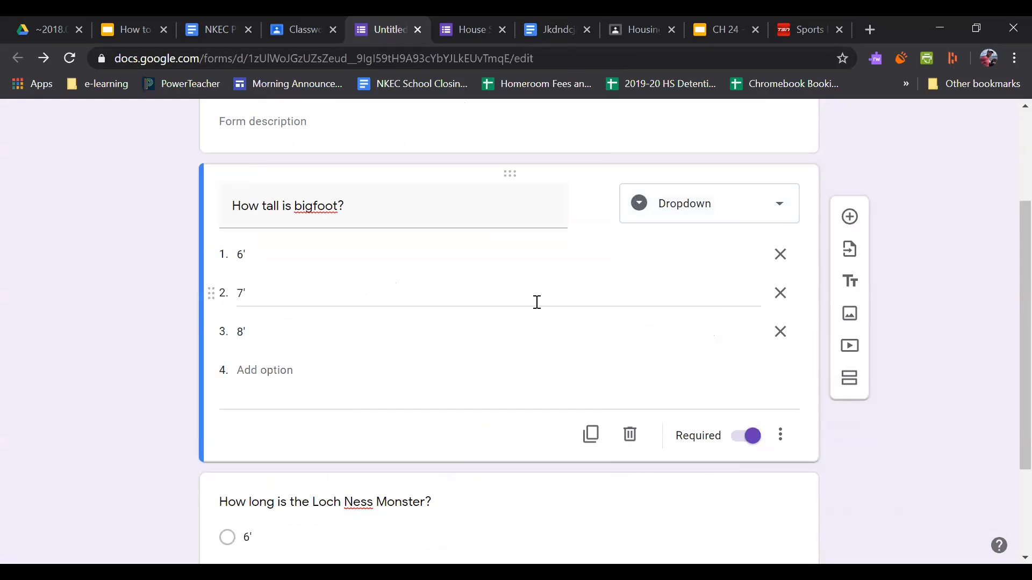
key("ctrl+Tab")
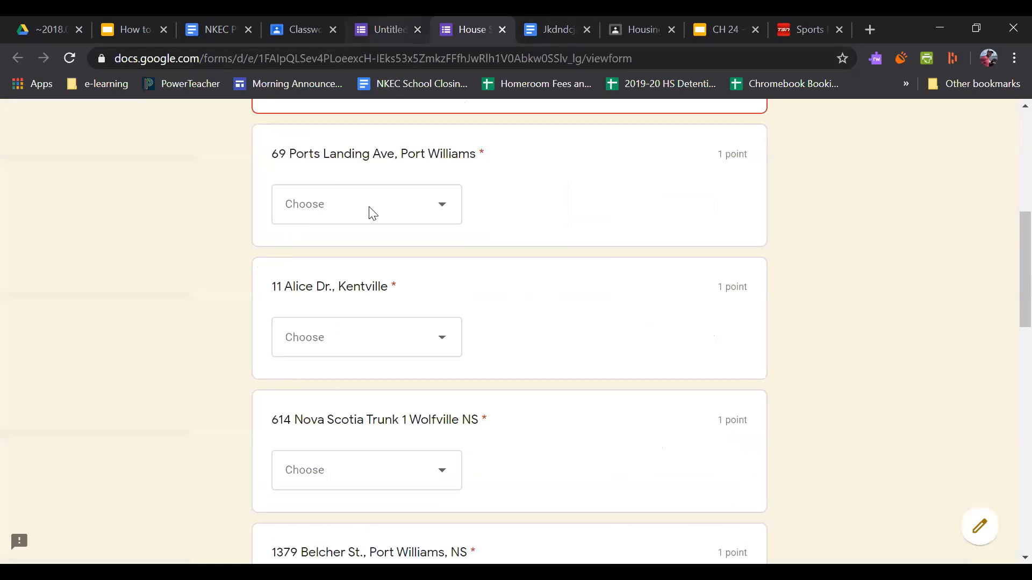
left_click(383, 29)
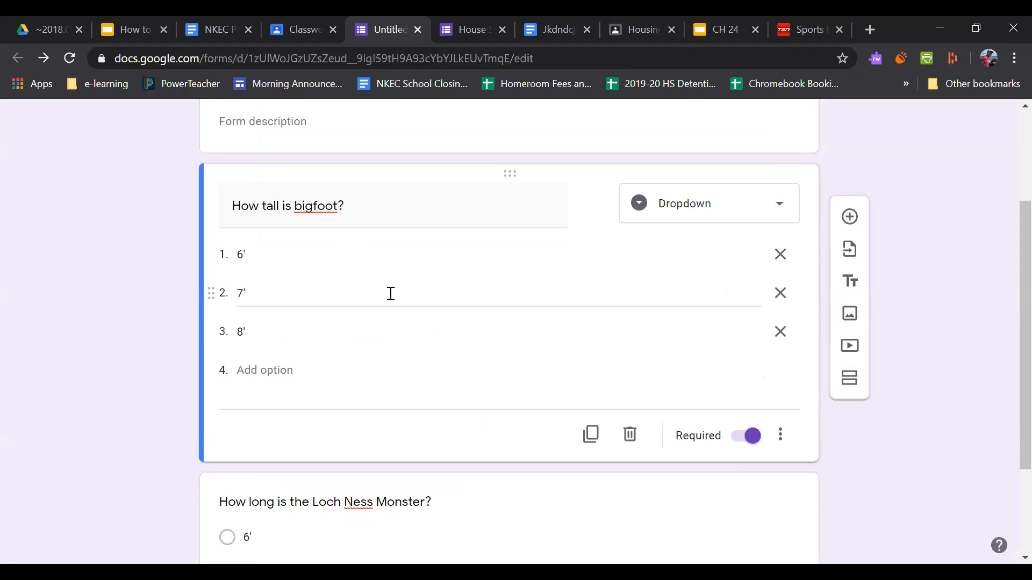
Step: Preview the form as a respondent, trying 7' for bigfoot and 6' and 8' for the Loch Ness Monster, and leave without submitting
scroll(564, 225, "up", 3)
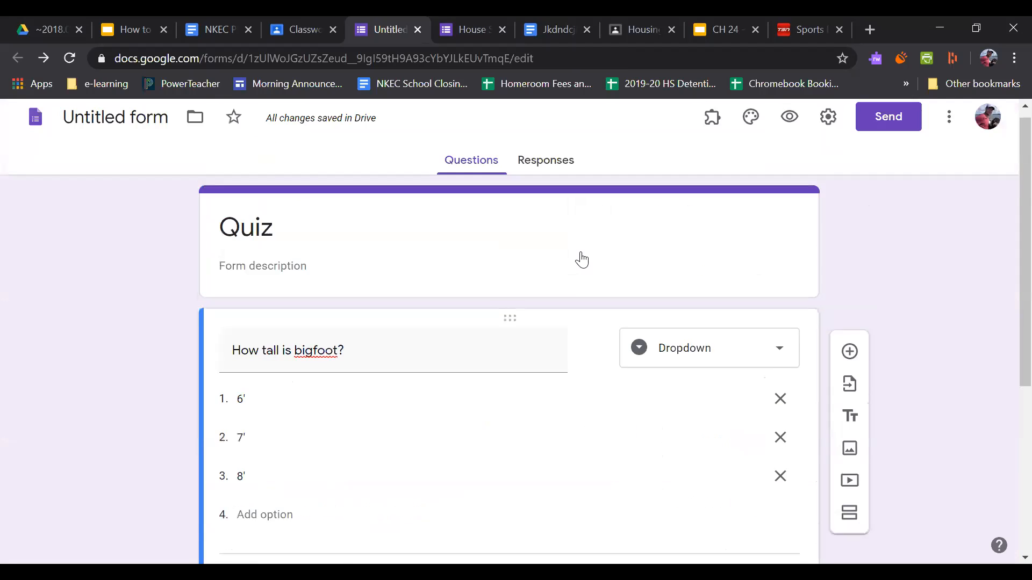
scroll(568, 267, "down", 2)
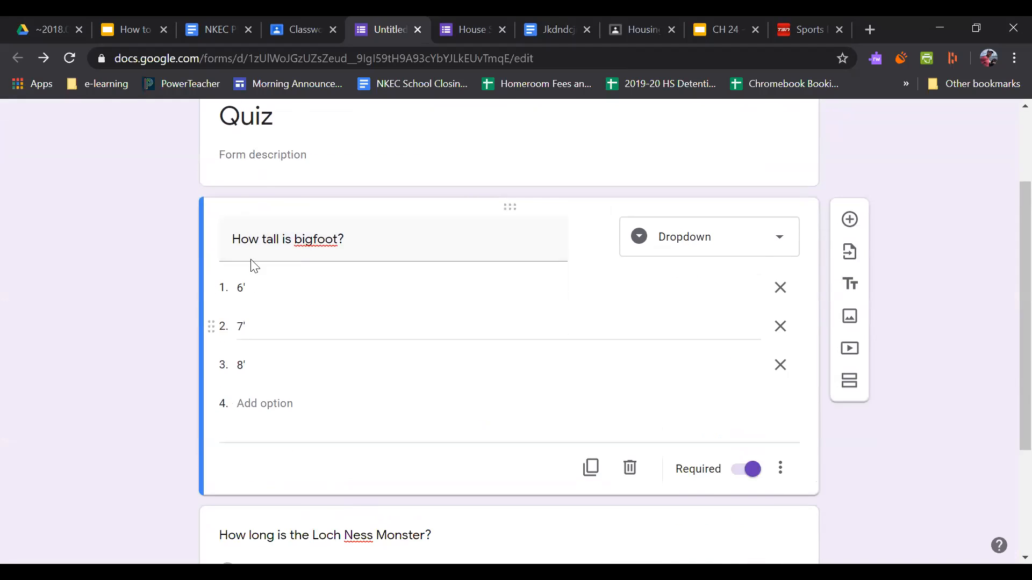
scroll(752, 188, "up", 2)
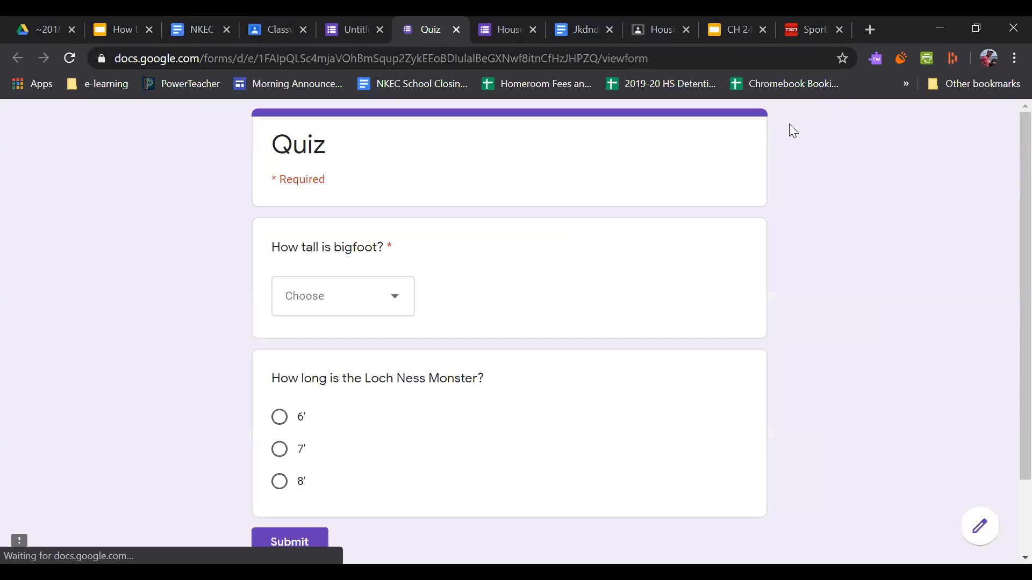
scroll(344, 350, "down", 2)
scroll(347, 357, "up", 2)
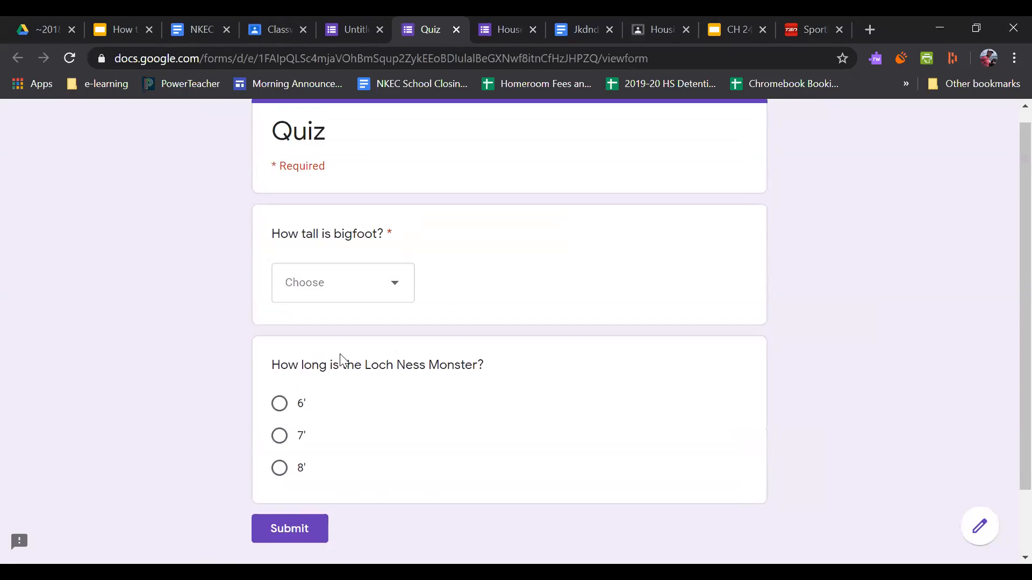
left_click(280, 417)
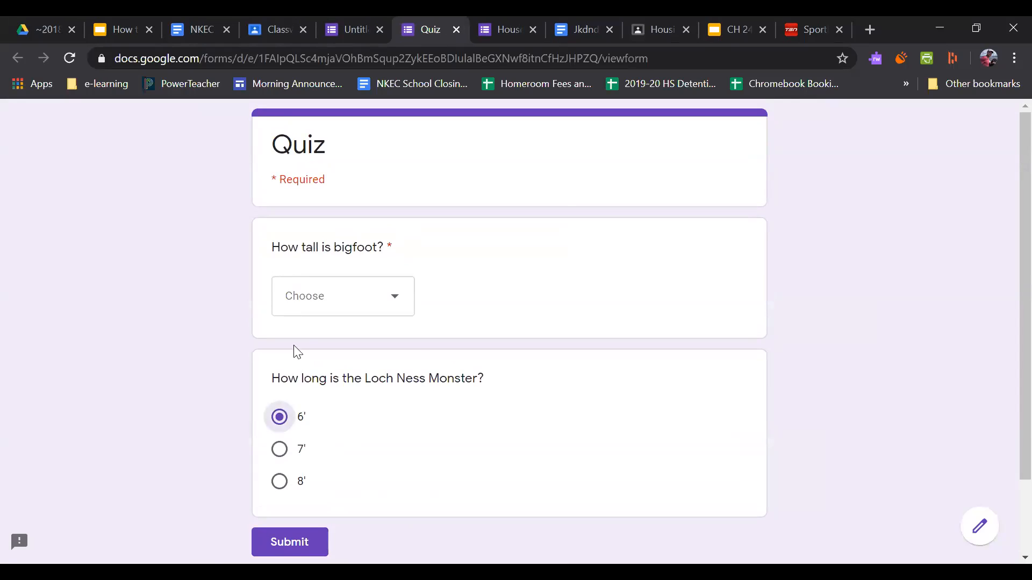
left_click(311, 302)
left_click(307, 395)
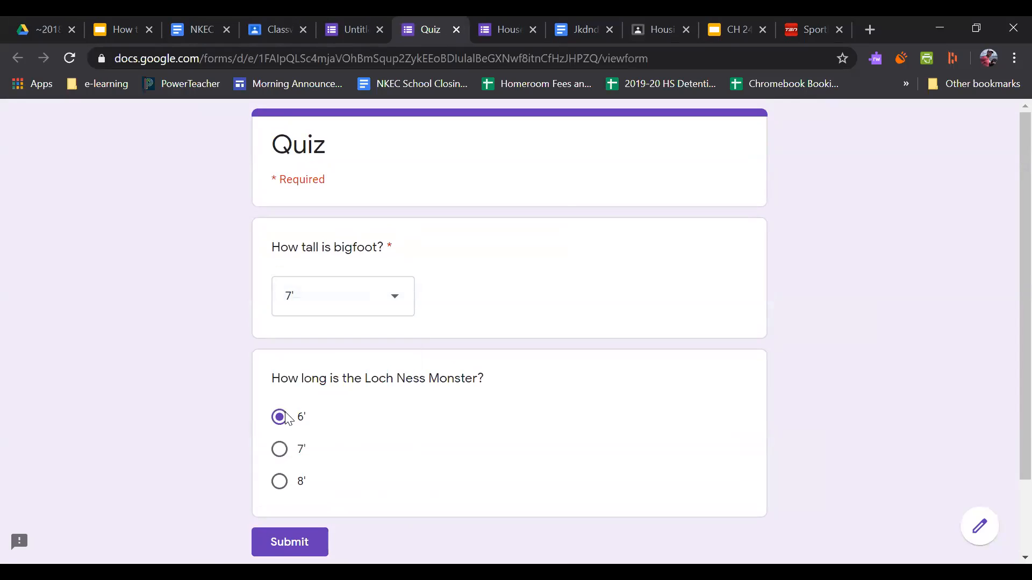
left_click(279, 482)
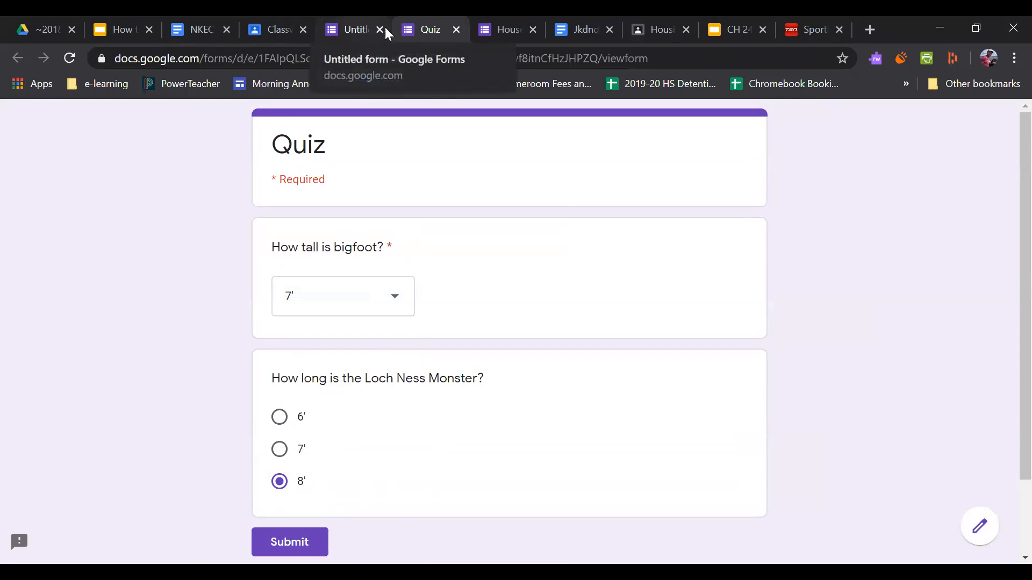
left_click(458, 29)
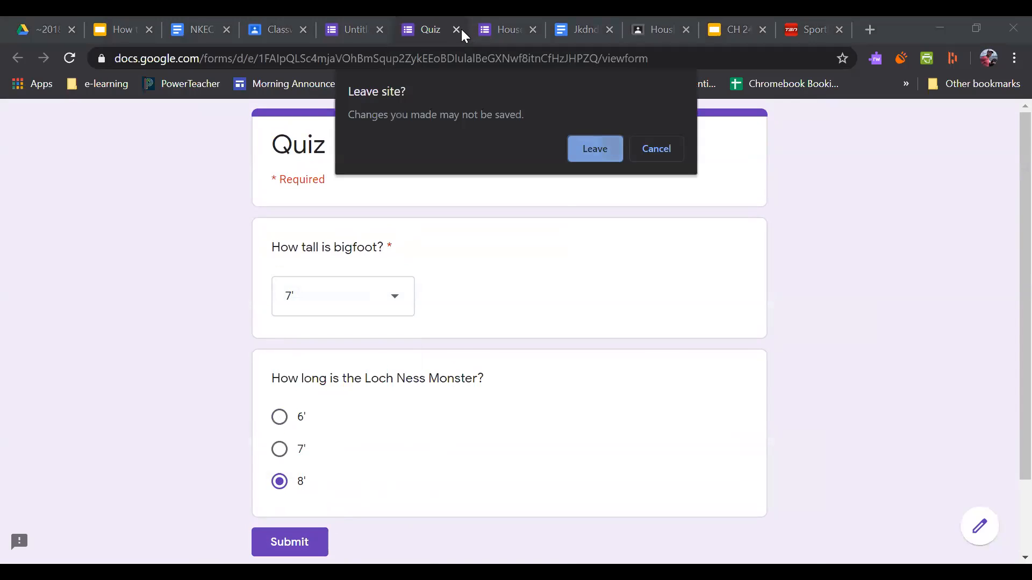
key("Return")
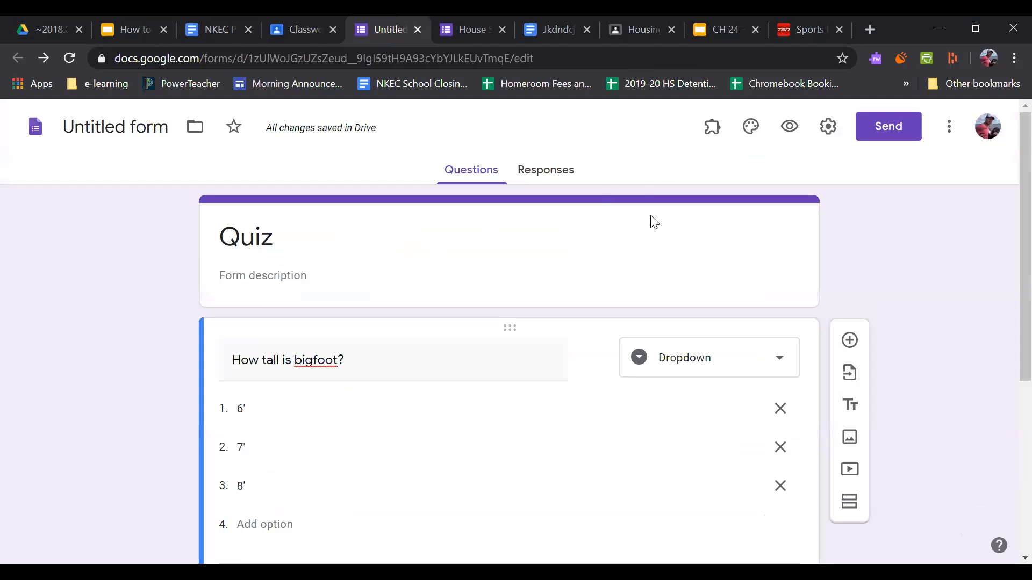
Step: Turn the form into a quiz in its settings and read the description of locked mode on Chromebooks
left_click(823, 131)
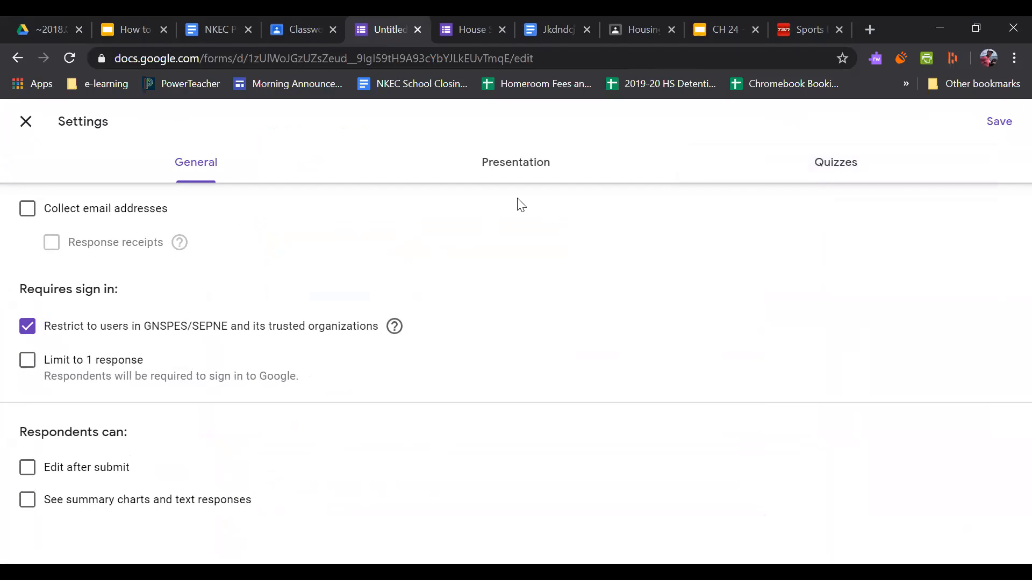
left_click(827, 165)
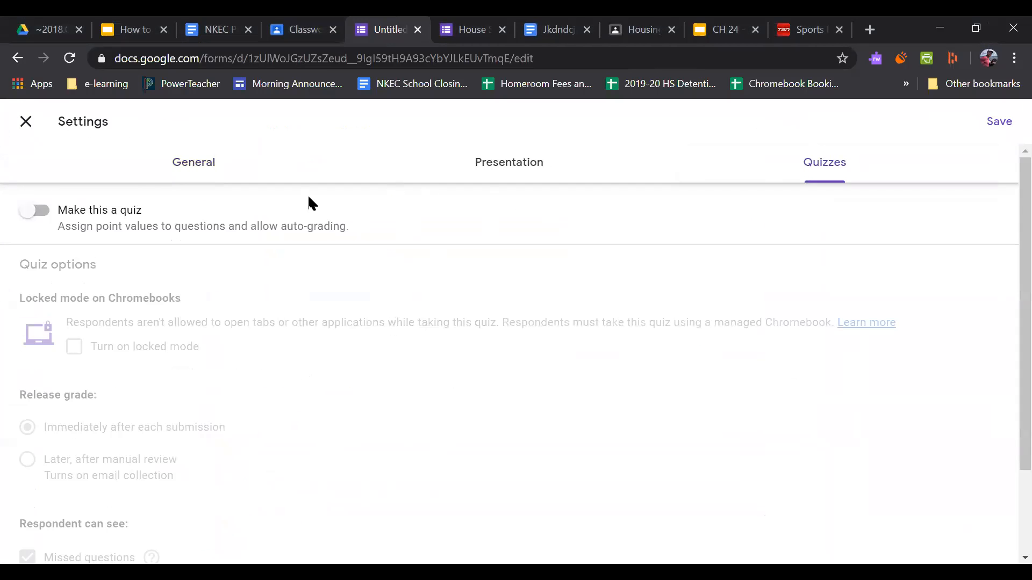
left_click(41, 211)
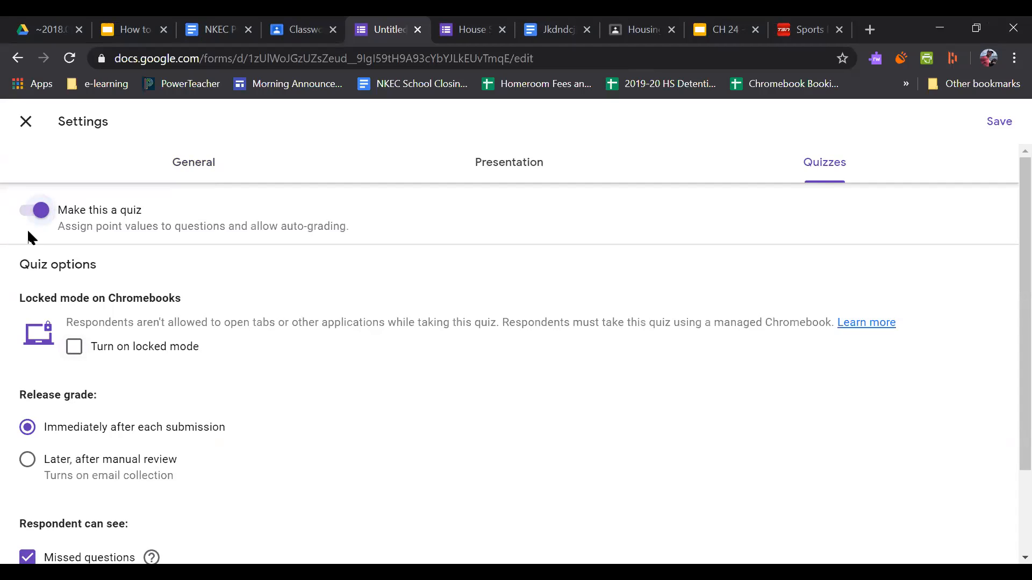
left_click_drag(91, 322, 560, 328)
left_click(583, 322)
left_click_drag(732, 323, 831, 323)
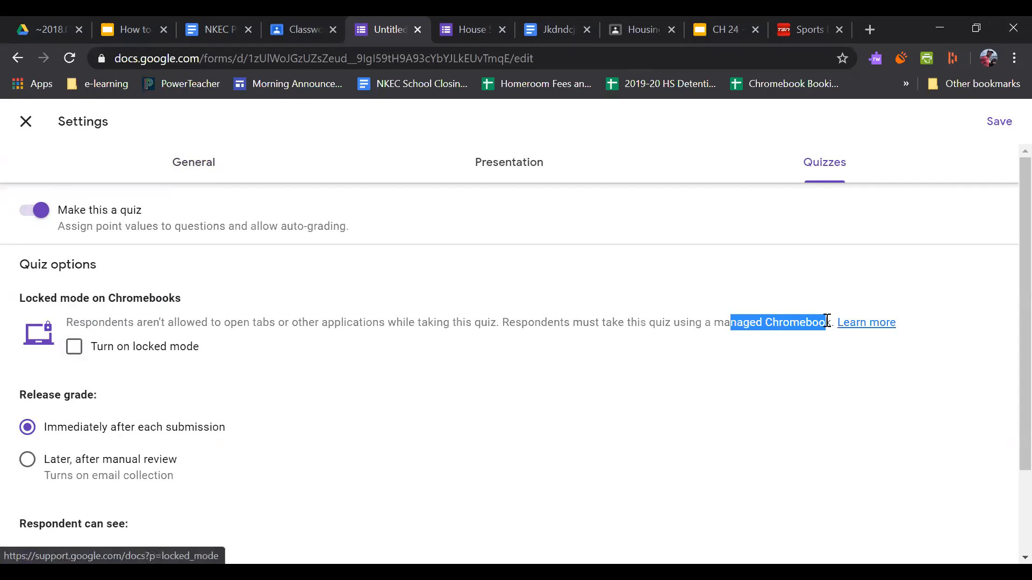
left_click(820, 322)
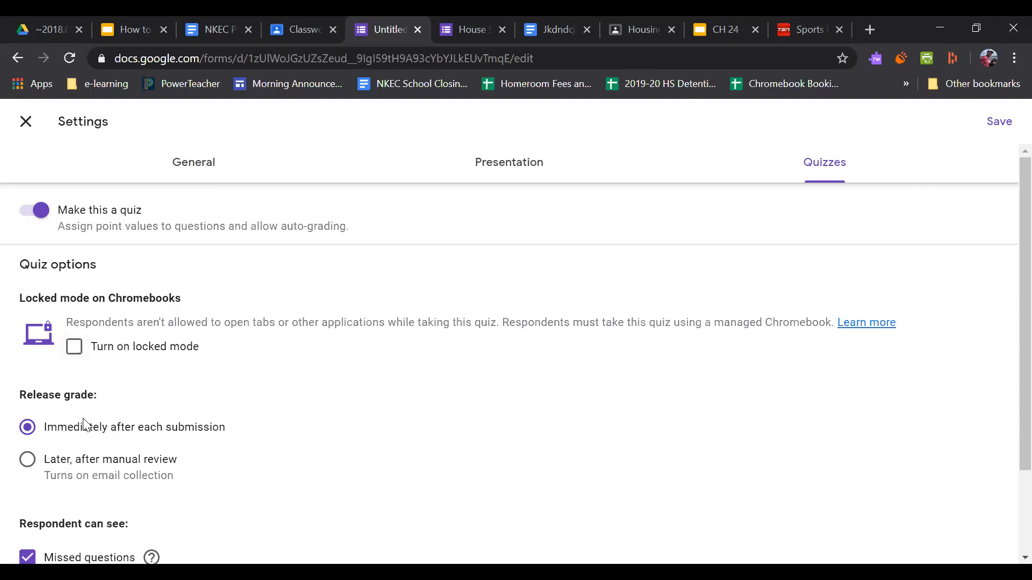
Step: Set the quiz's grade release to "Later, after manual review" and look over what respondents can see
scroll(201, 450, "down", 2)
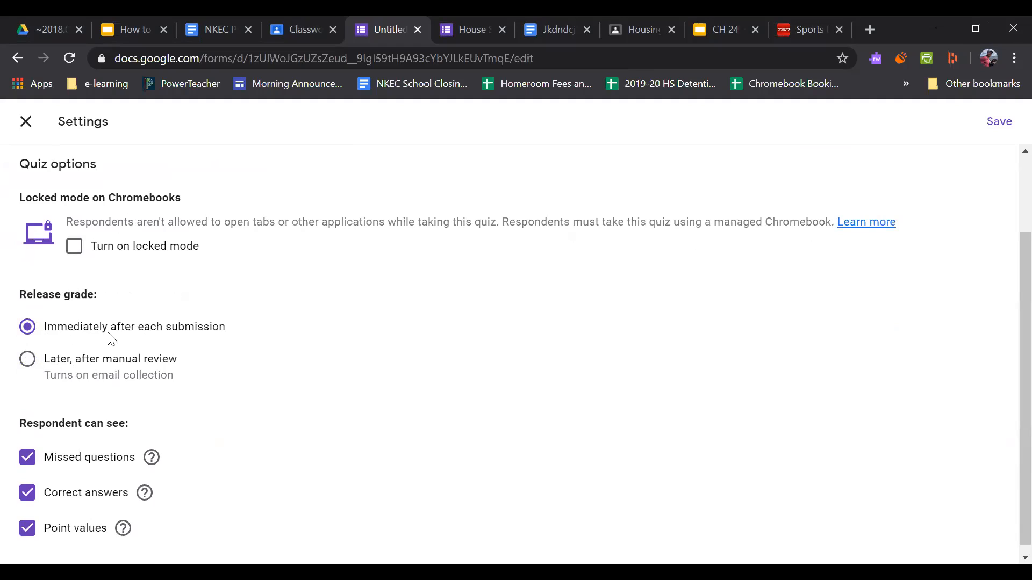
left_click(29, 360)
scroll(74, 473, "down", 1)
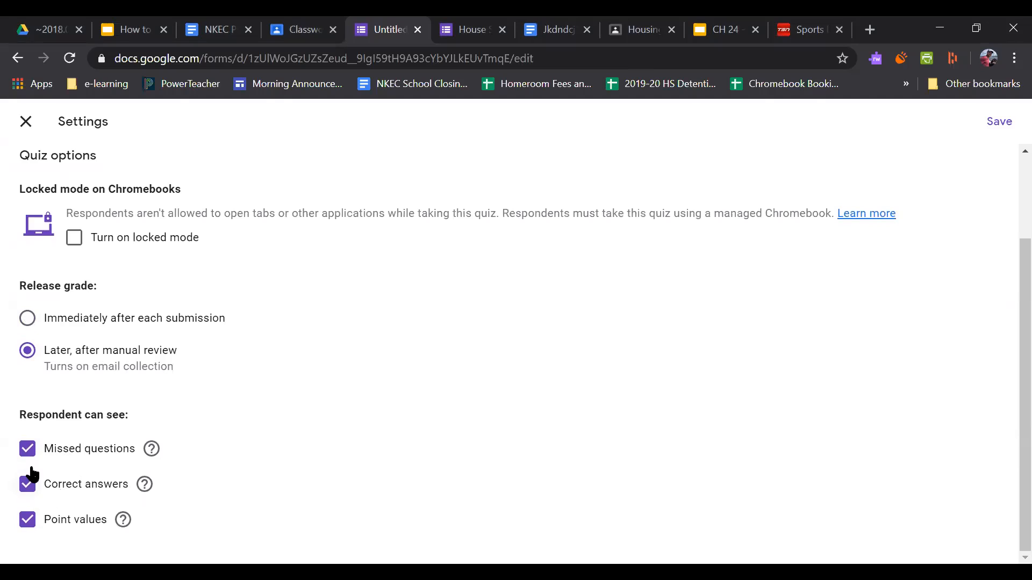
scroll(215, 376, "up", 3)
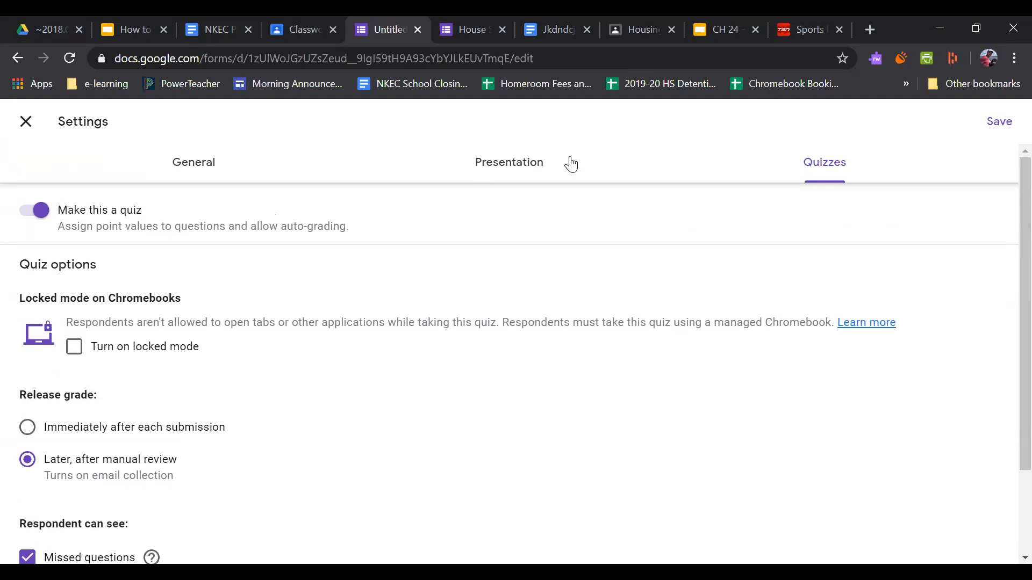
Step: Review the form's presentation settings, limit respondents to 1 response, and save the settings
left_click(534, 162)
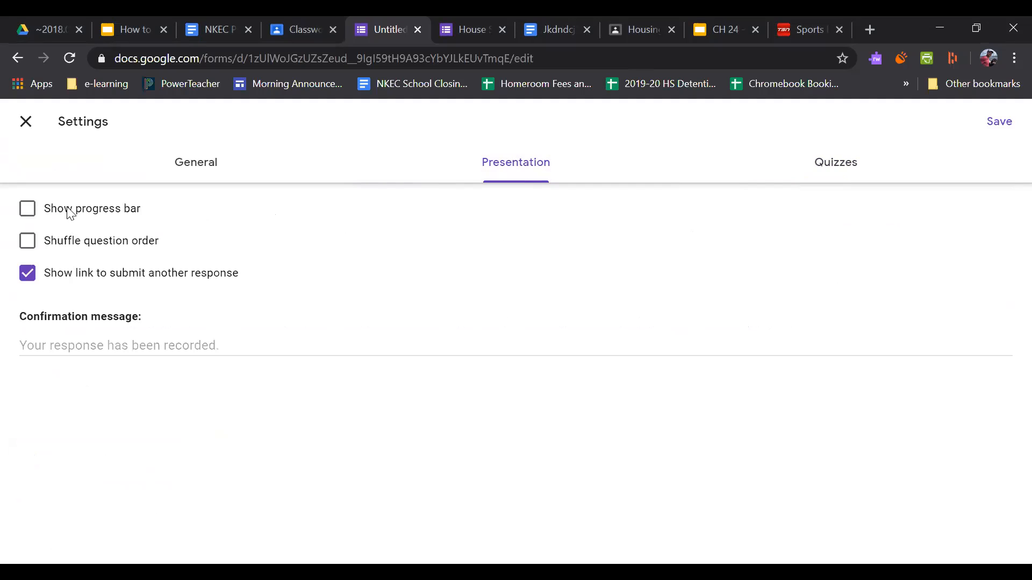
left_click(194, 161)
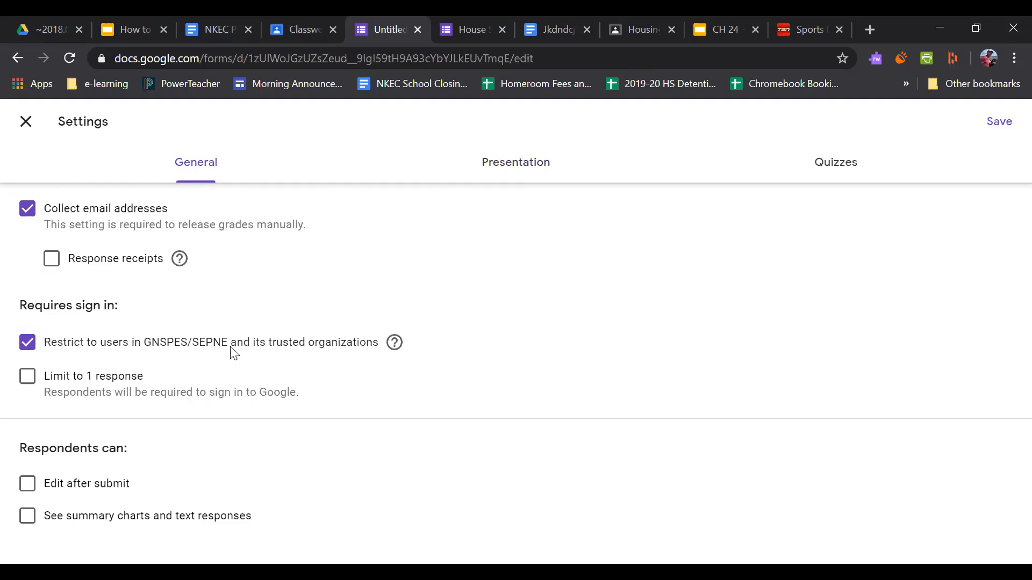
left_click(30, 378)
left_click(994, 122)
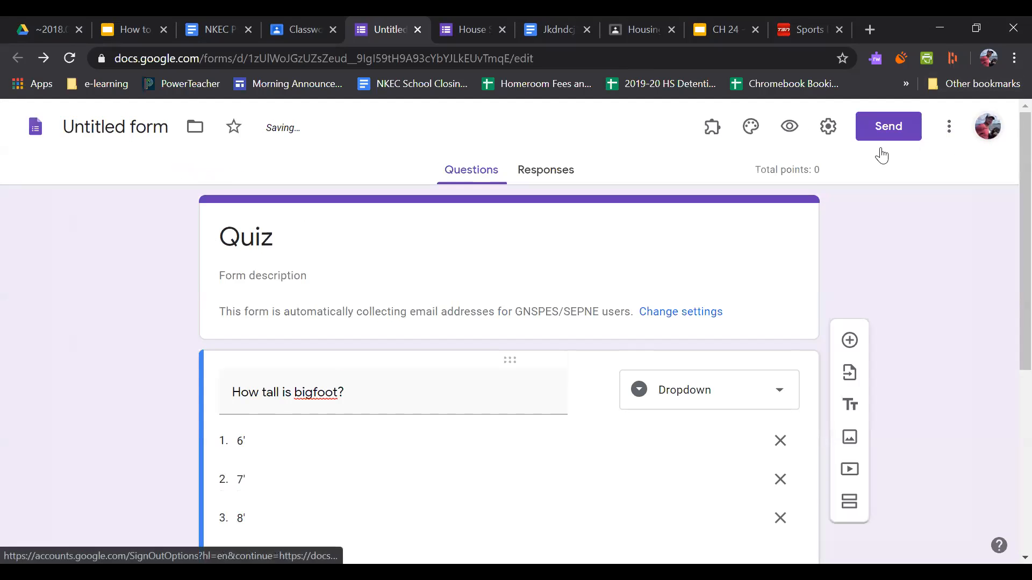
Step: In the bigfoot question's answer key, assign 5 points and mark 6' as the correct answer
scroll(135, 230, "down", 2)
scroll(17, 135, "down", 2)
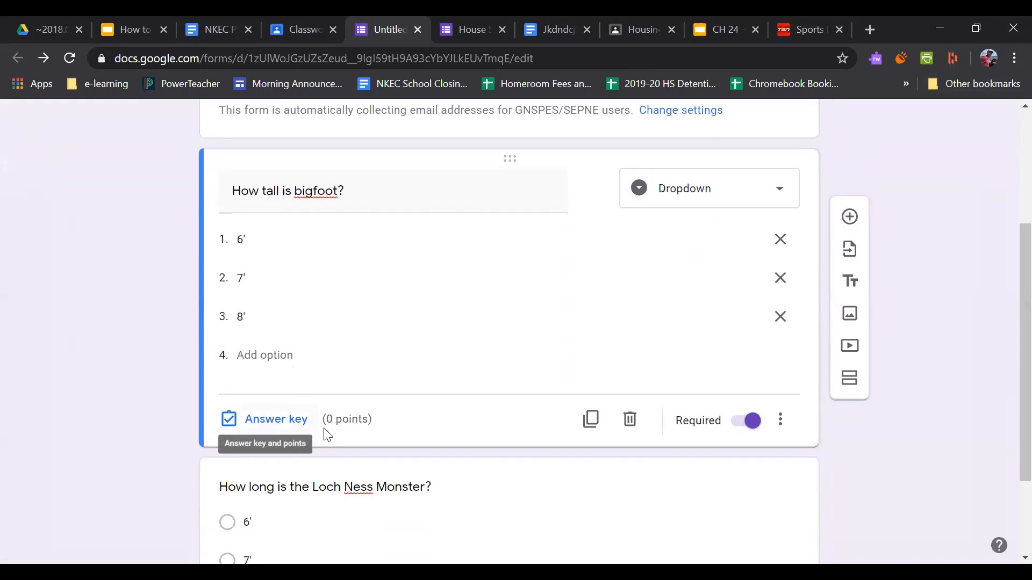
left_click(290, 422)
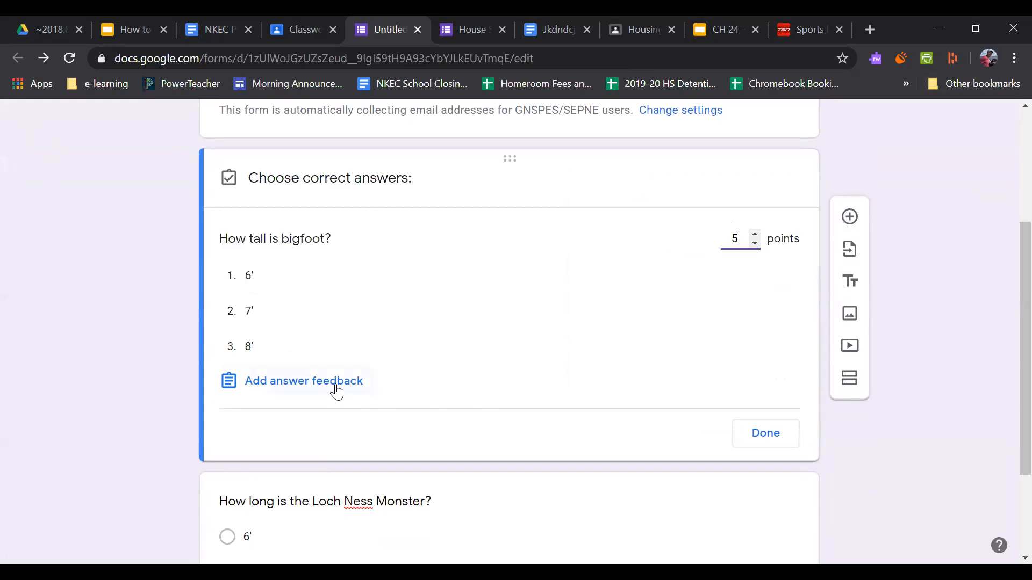
left_click(298, 281)
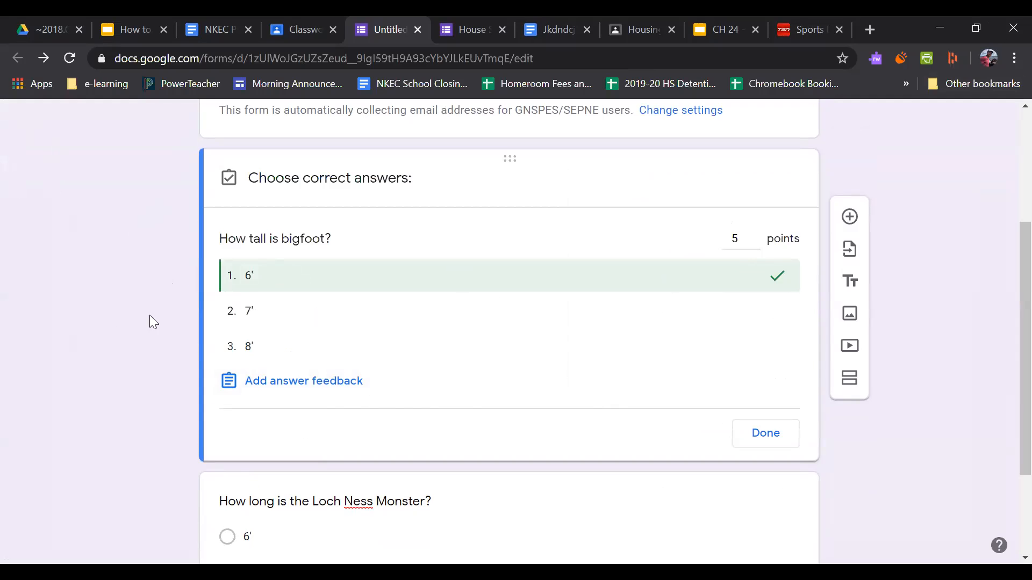
Step: In the Loch Ness Monster question's answer key, mark 8' as correct and assign 2 points
scroll(124, 333, "down", 3)
left_click(320, 425)
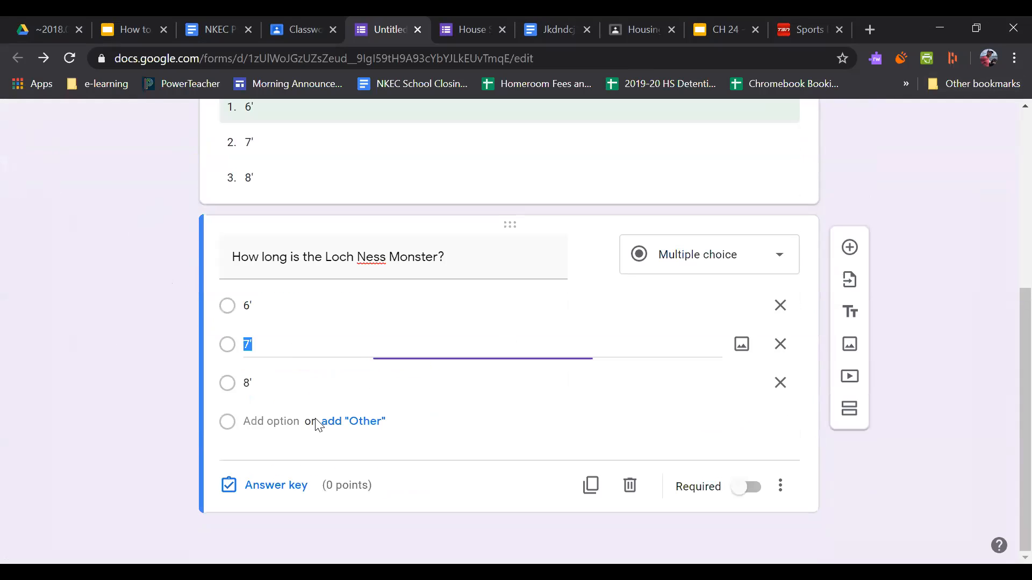
left_click(245, 486)
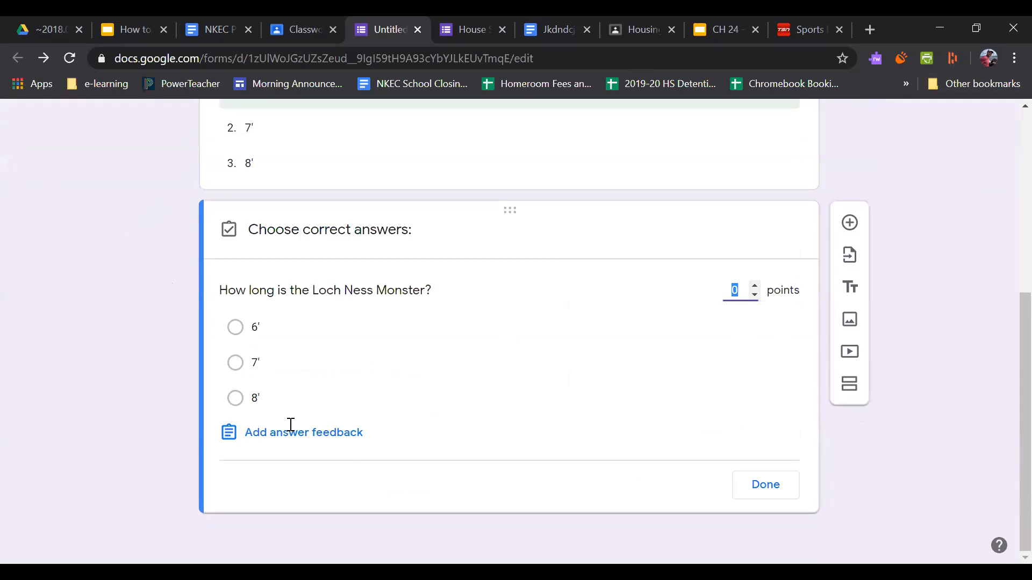
left_click(257, 404)
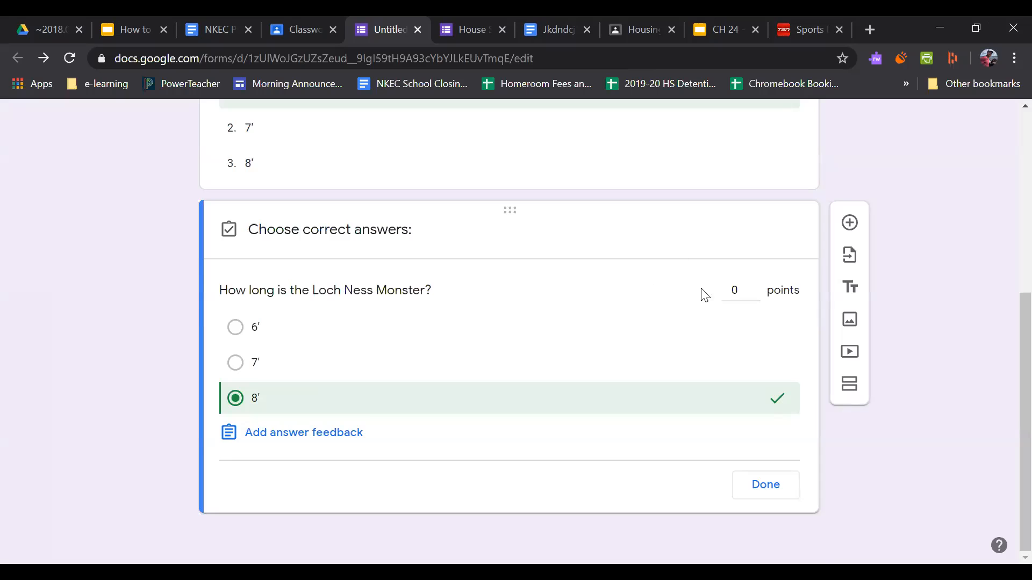
left_click(753, 287)
left_click(753, 287)
left_click(765, 485)
Step: Check the bigfoot question, the quiz's total points and its responses, and return to the questions
scroll(732, 371, "up", 3)
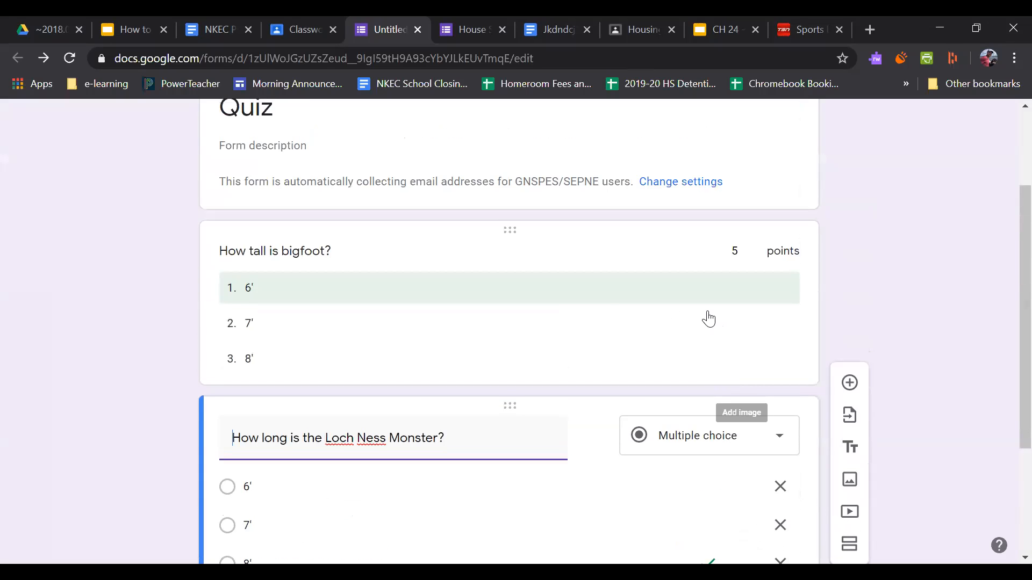
left_click(217, 360)
left_click(761, 507)
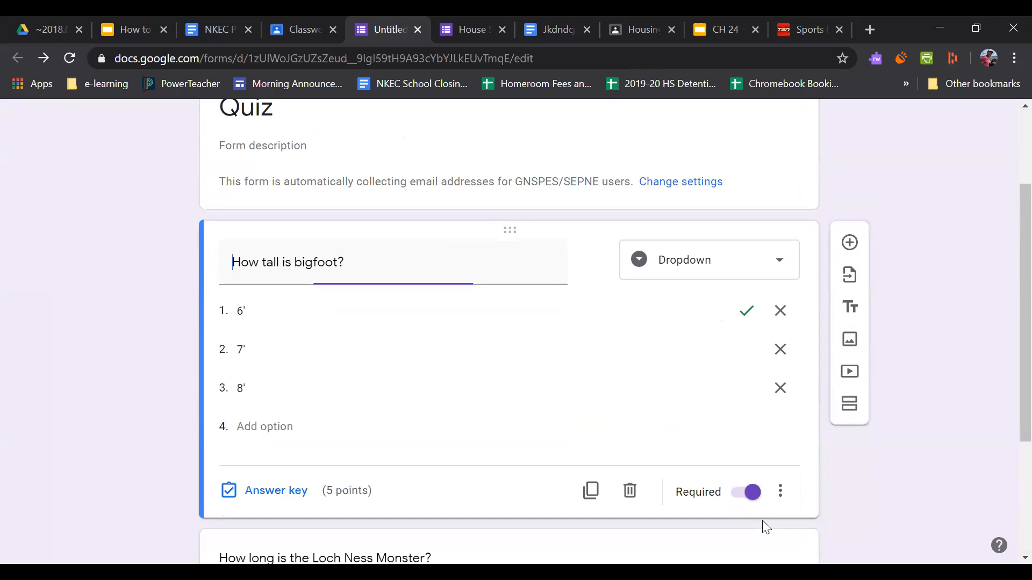
scroll(518, 221, "up", 3)
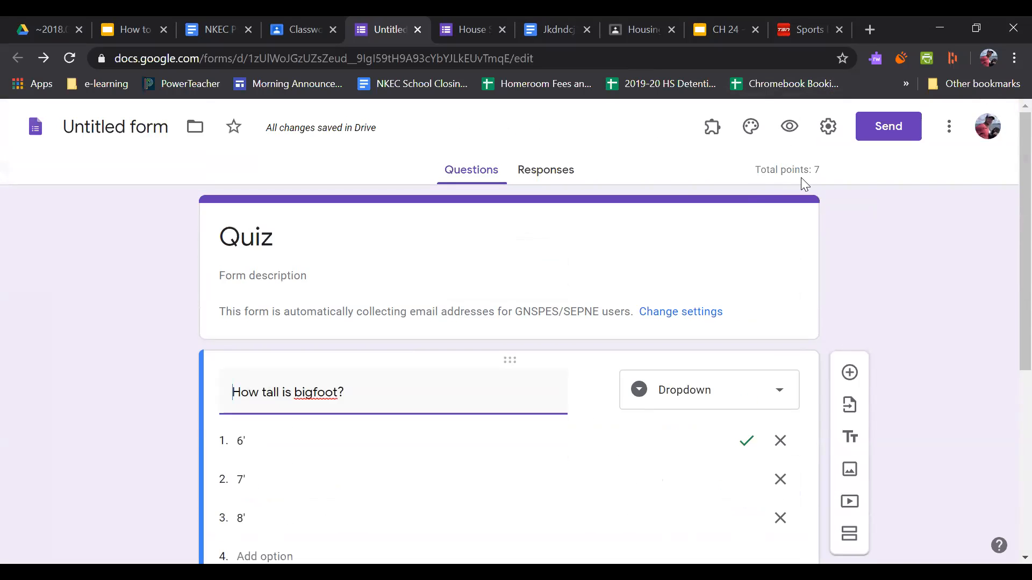
left_click(767, 165)
left_click_drag(825, 171, 818, 168)
left_click(738, 161)
left_click(565, 172)
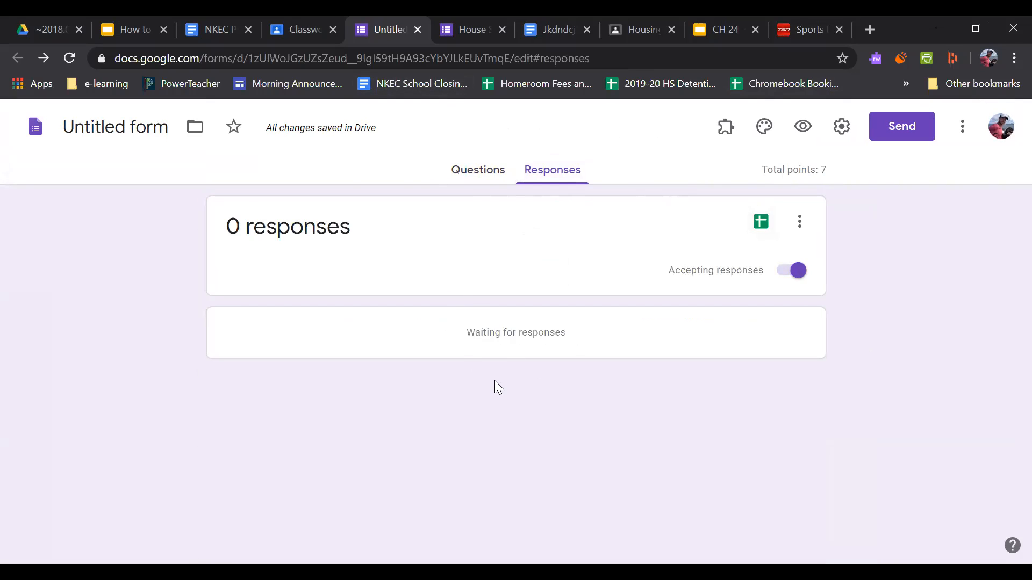
left_click(472, 171)
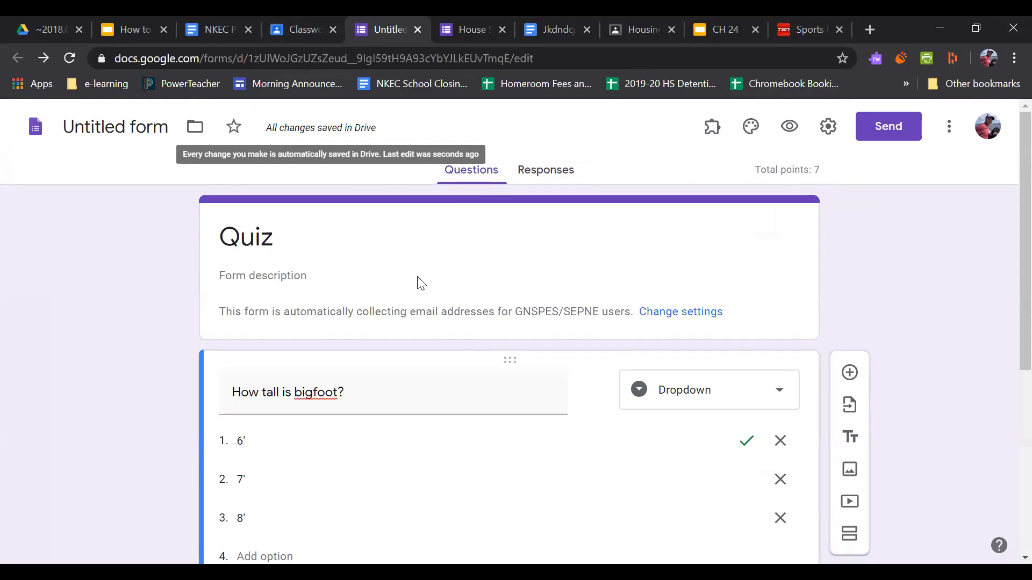
Step: Switch to the Classroom assignment and look at the file types that can be created as attachments
left_click(304, 29)
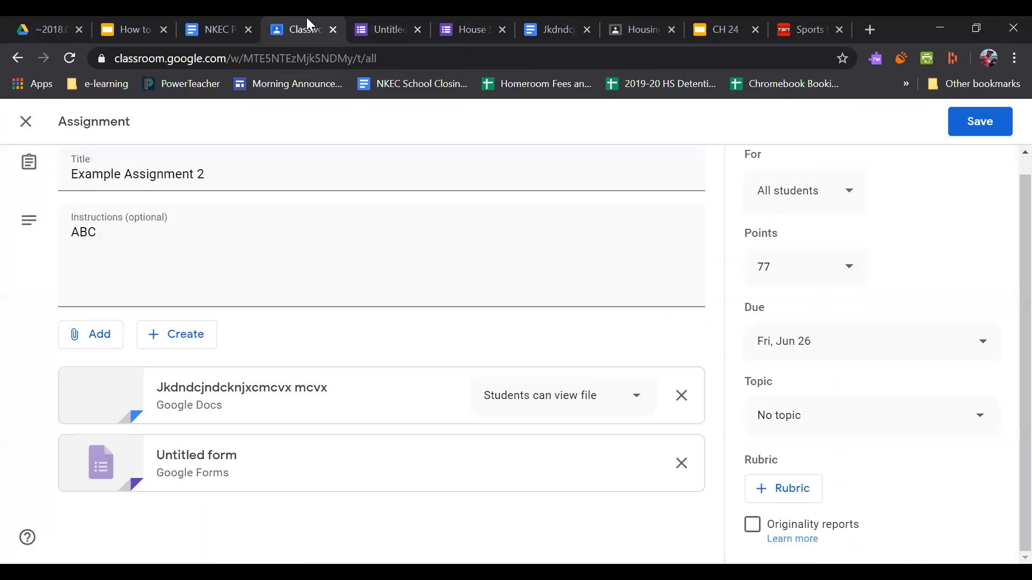
left_click(185, 336)
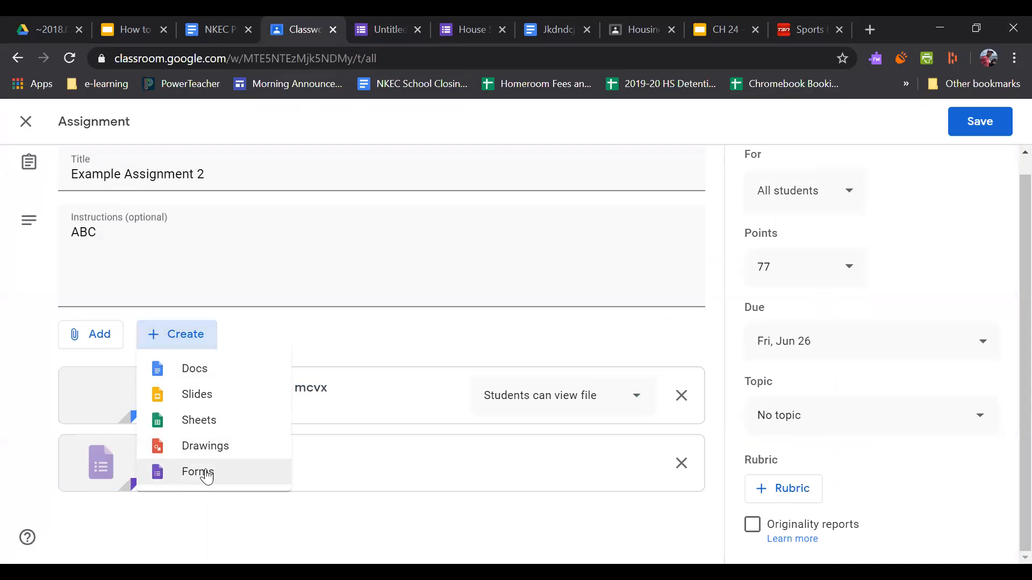
left_click(202, 489)
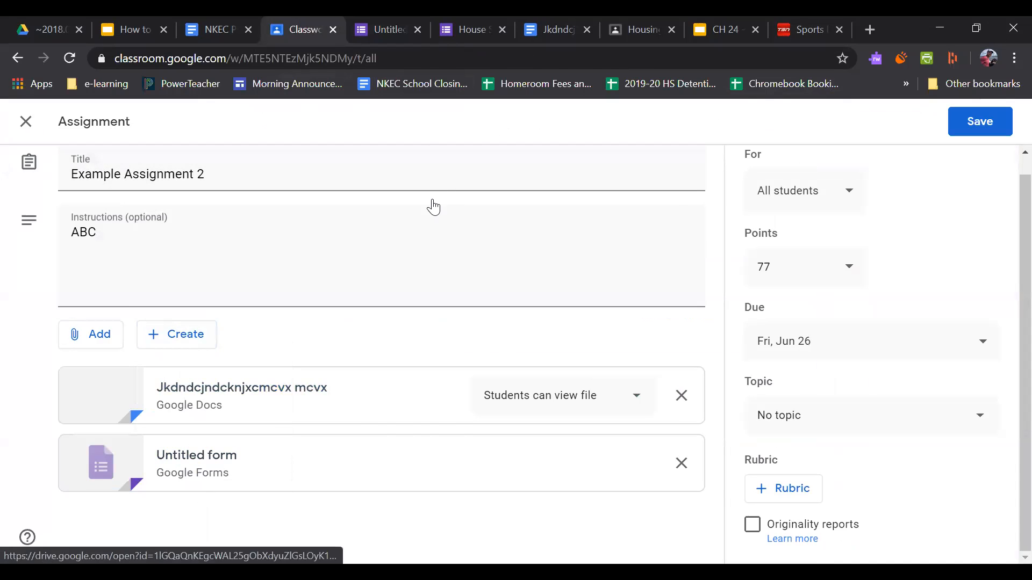
Step: Switch to the House Styles Quiz and open it for editing, discarding the unsubmitted answers
left_click(450, 27)
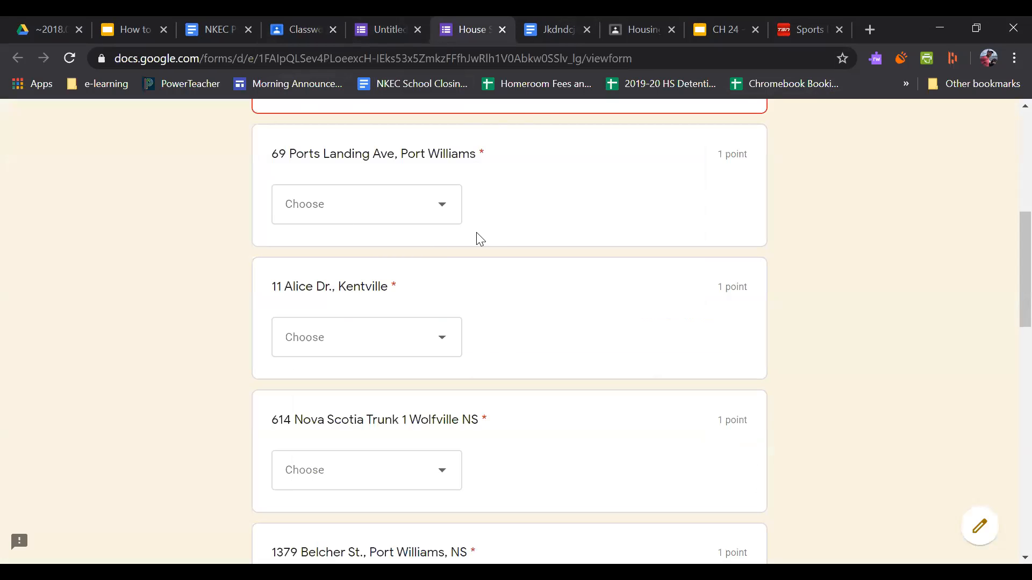
scroll(480, 238, "up", 6)
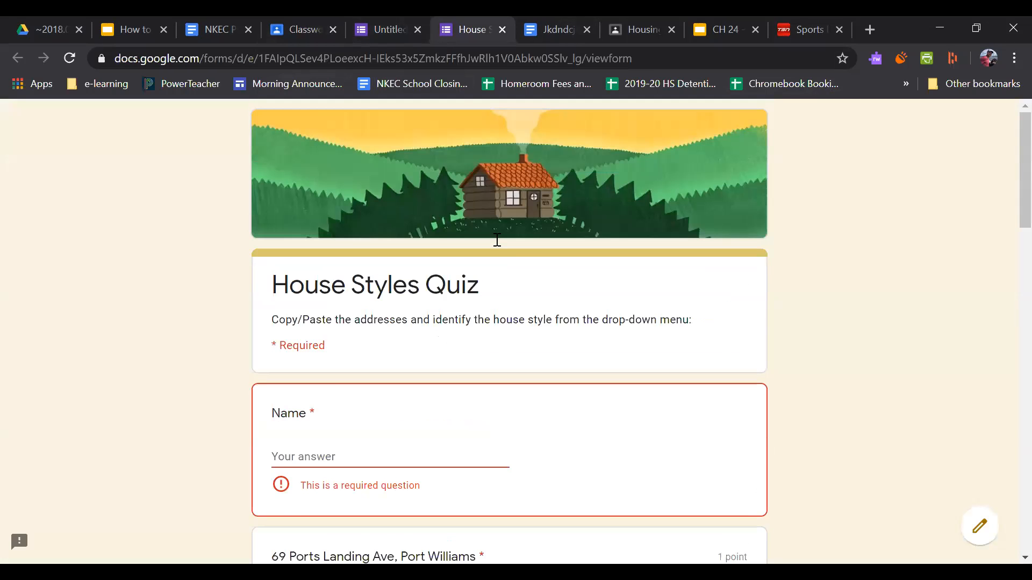
left_click(980, 527)
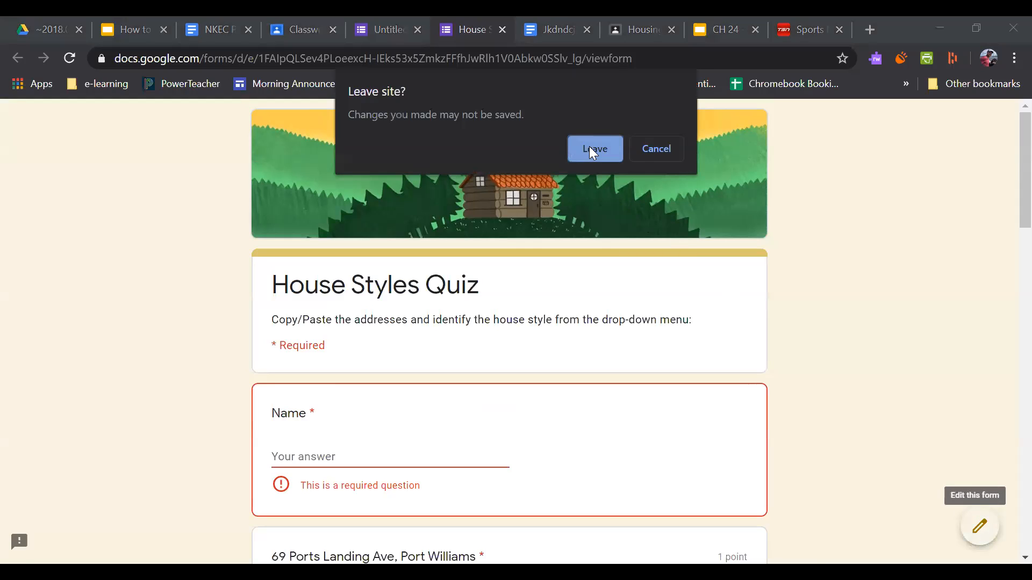
left_click(591, 151)
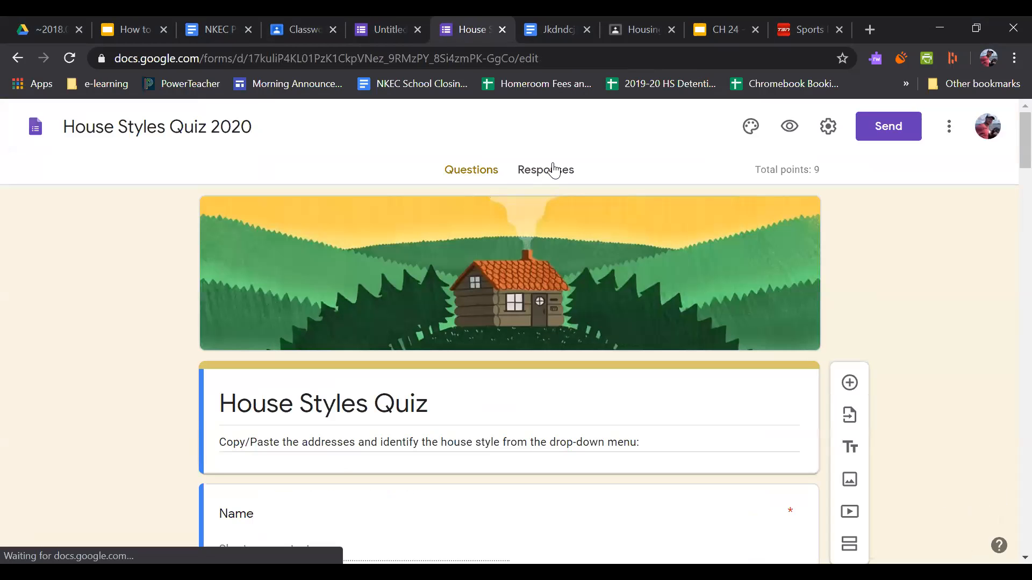
Step: Examine the House Styles Quiz response insights, points distribution and frequently missed questions, and return to the Classroom assignment
left_click(532, 172)
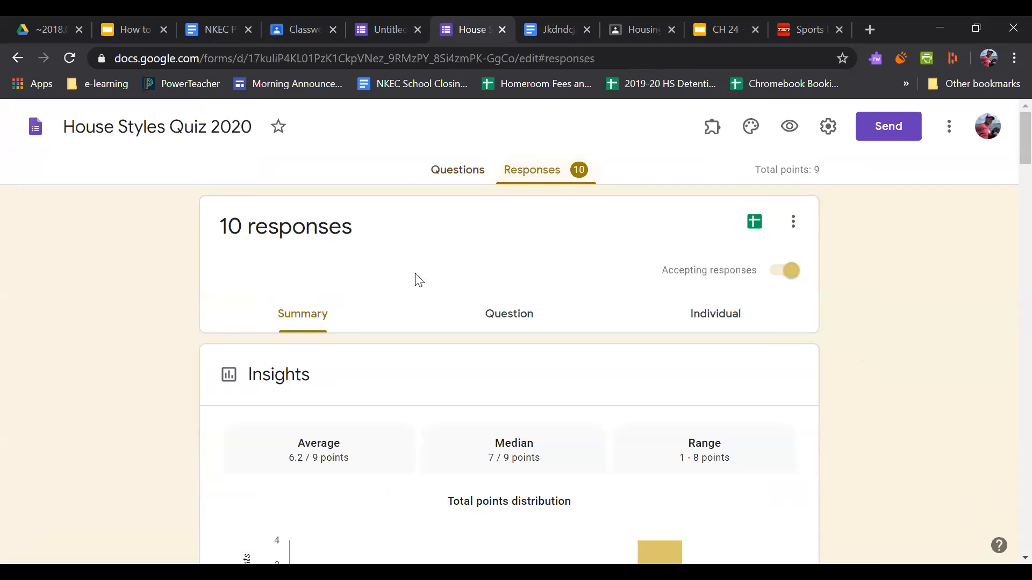
scroll(523, 352, "down", 2)
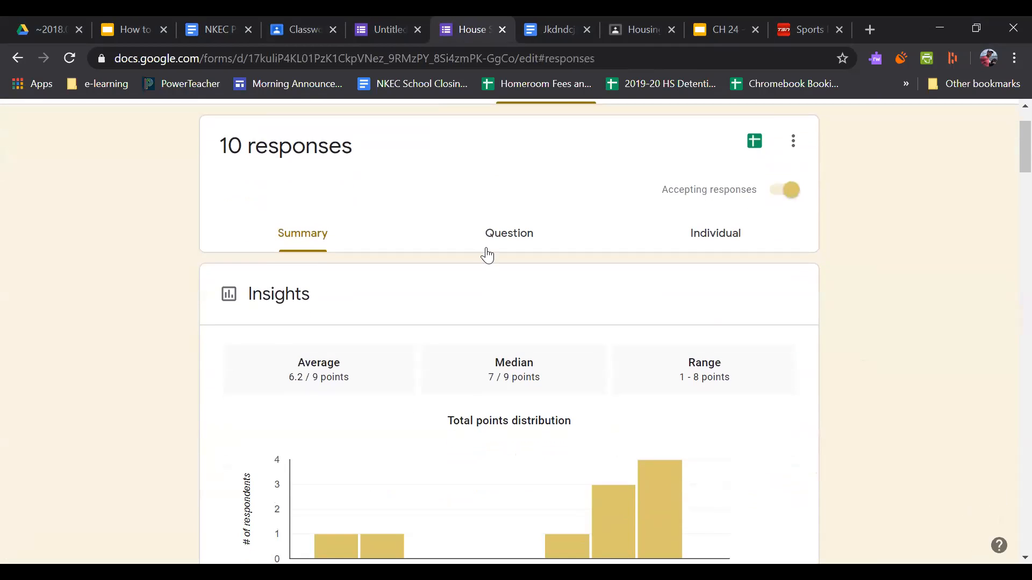
scroll(345, 357, "down", 2)
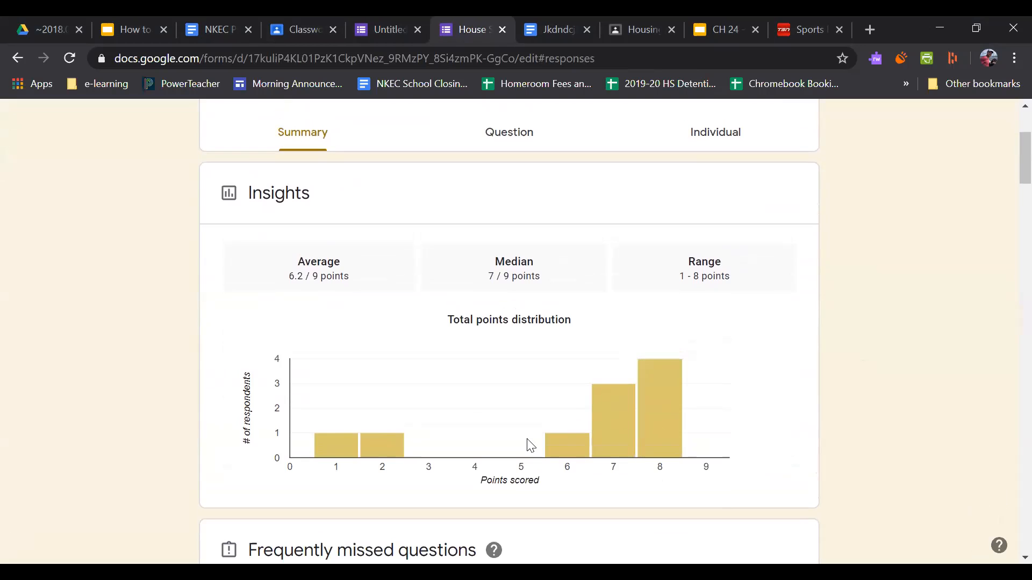
scroll(528, 444, "down", 4)
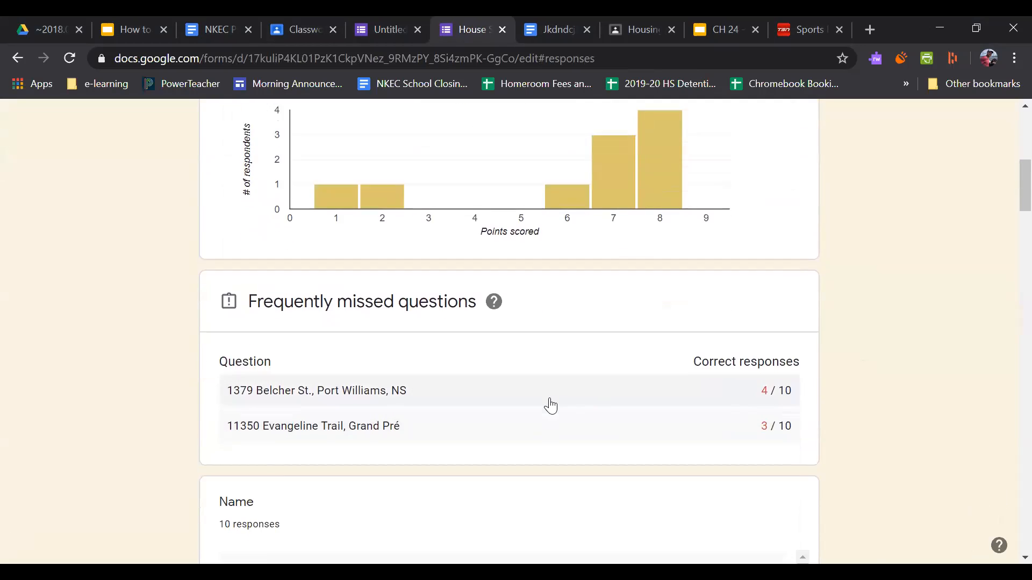
scroll(511, 400, "down", 2)
scroll(456, 392, "up", 4)
scroll(459, 391, "up", 5)
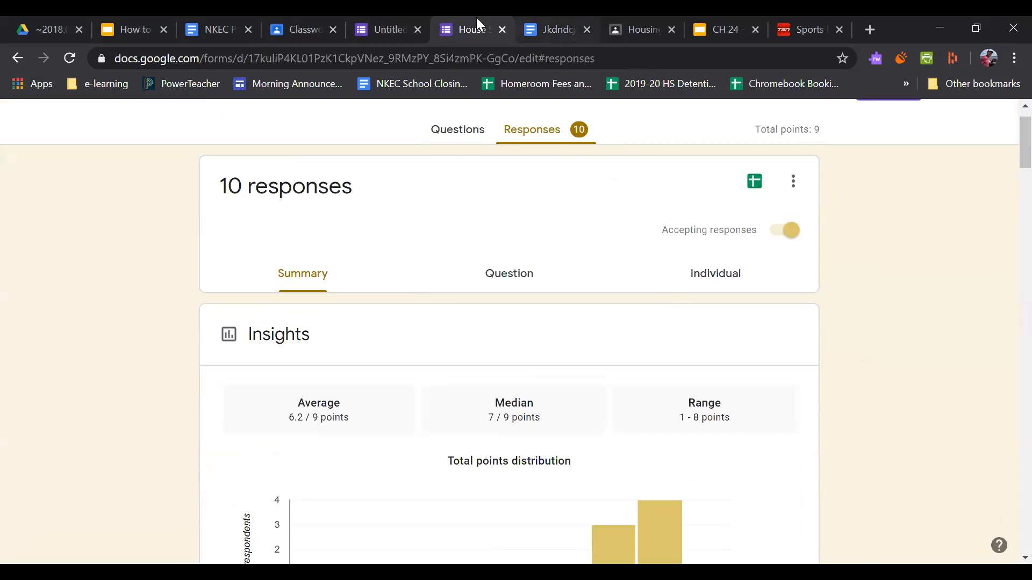
left_click(386, 32)
left_click(296, 29)
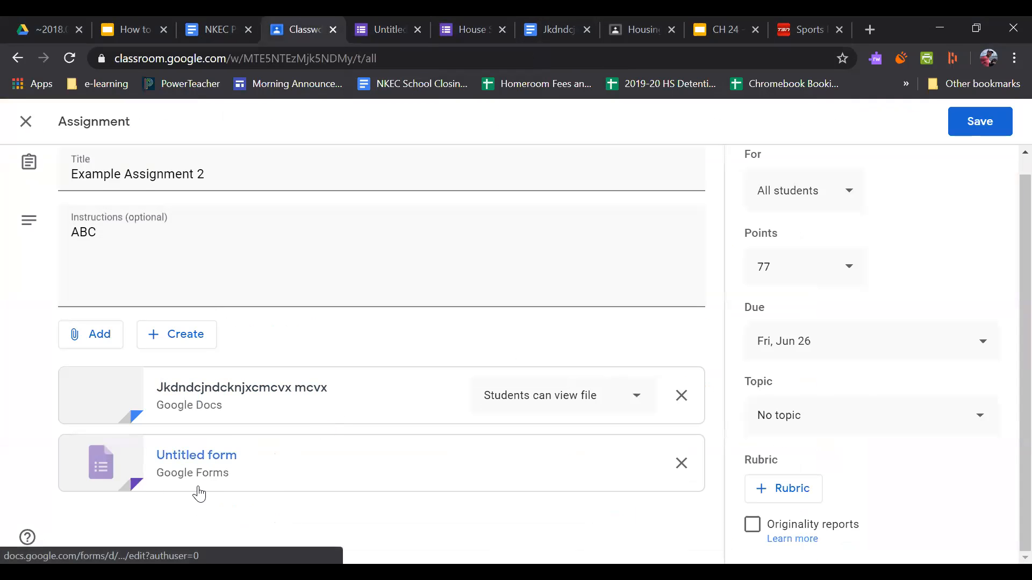
Step: Switch to Google Drive and search it for all files of type Forms
left_click(166, 336)
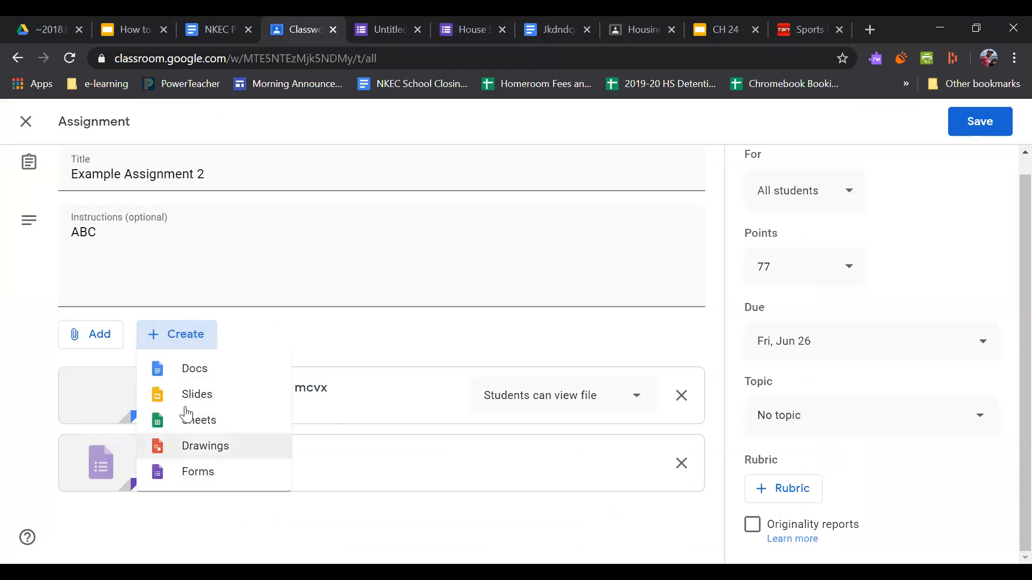
left_click(225, 339)
left_click(41, 27)
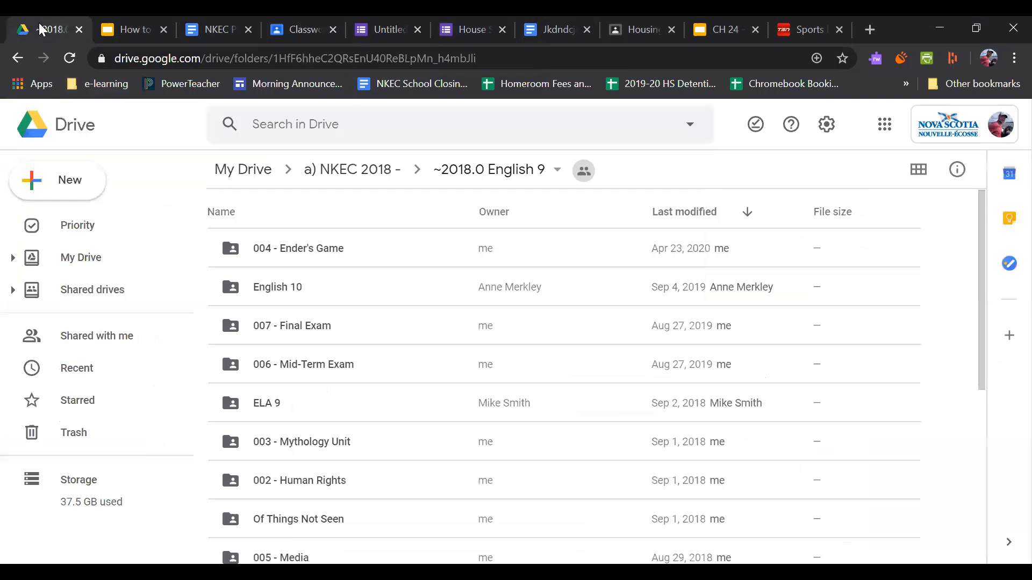
left_click(337, 125)
left_click(691, 127)
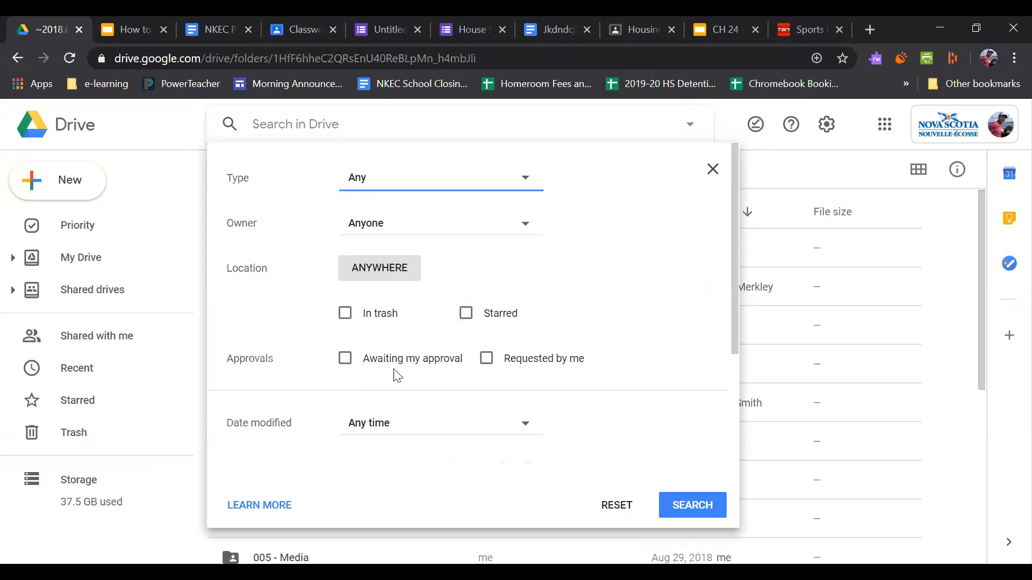
scroll(553, 430, "down", 3)
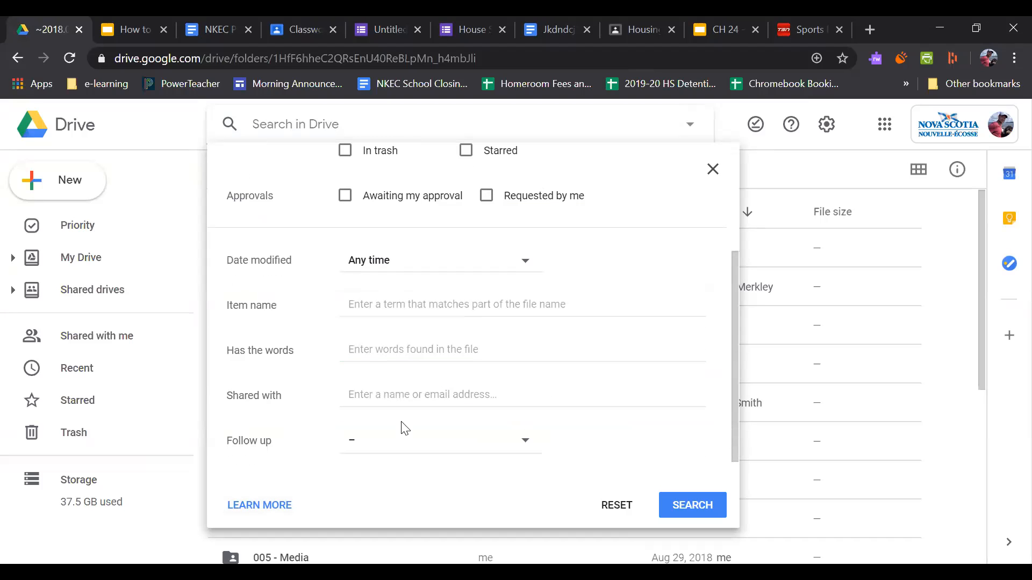
scroll(403, 426, "up", 3)
left_click(393, 185)
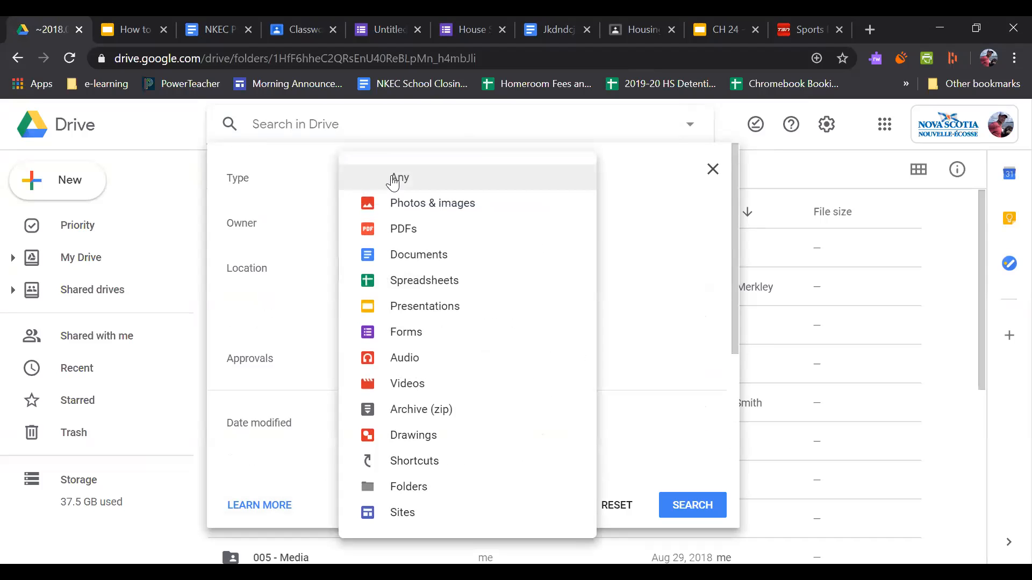
left_click(417, 331)
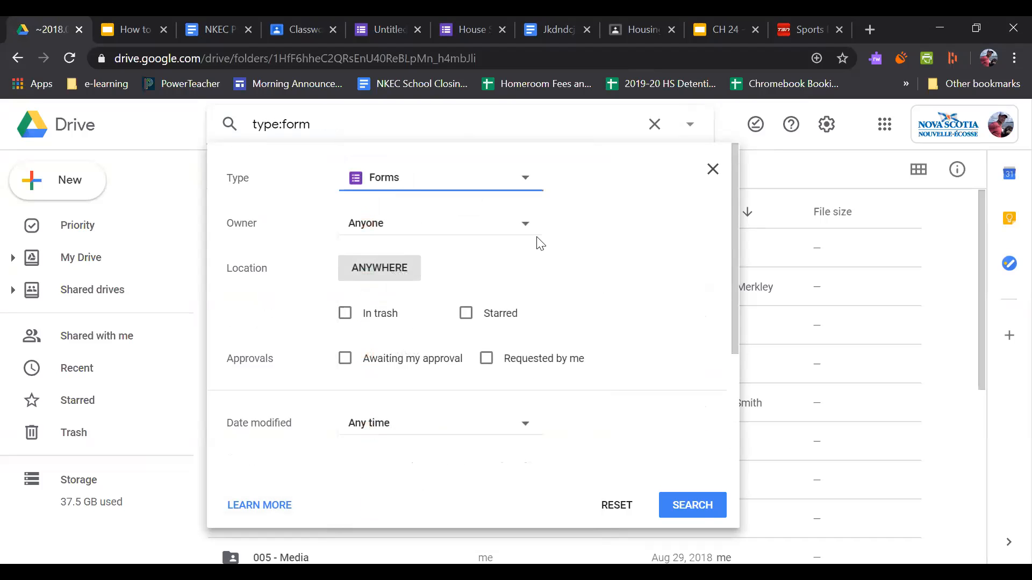
left_click(698, 514)
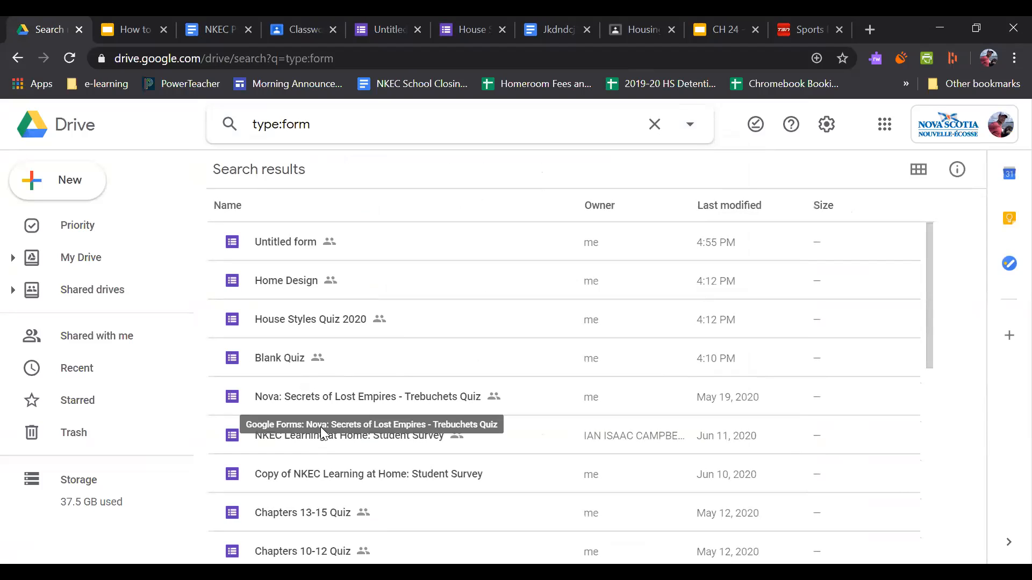
Step: Return to the Classroom assignment and try to attach the existing Untitled form from Google Drive
left_click(290, 29)
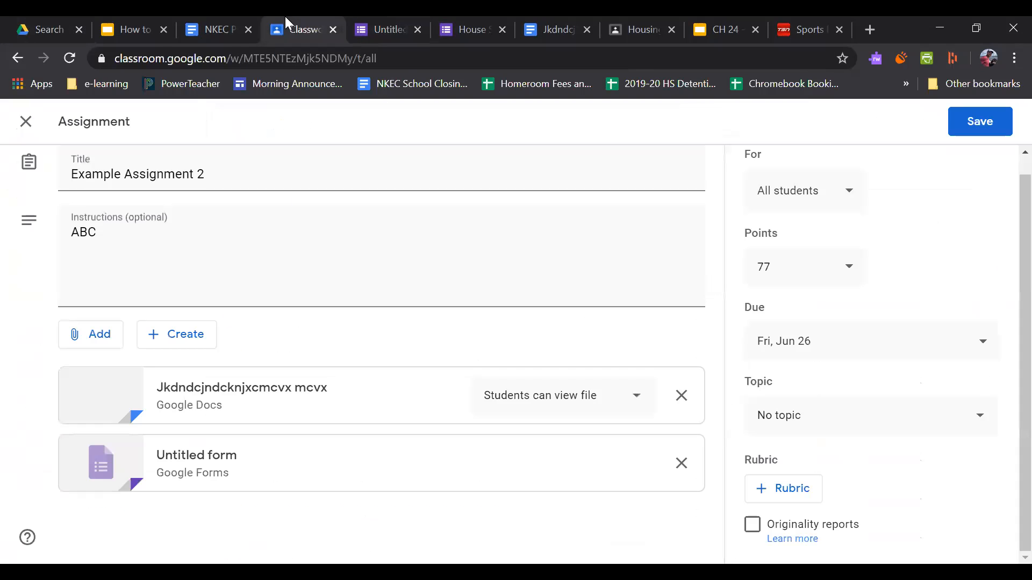
left_click(102, 339)
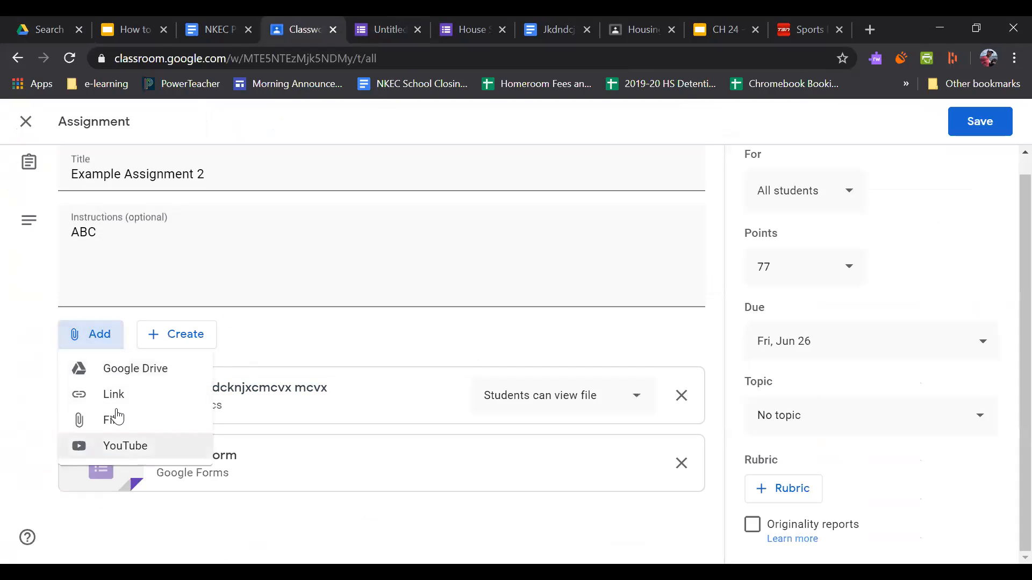
left_click(114, 372)
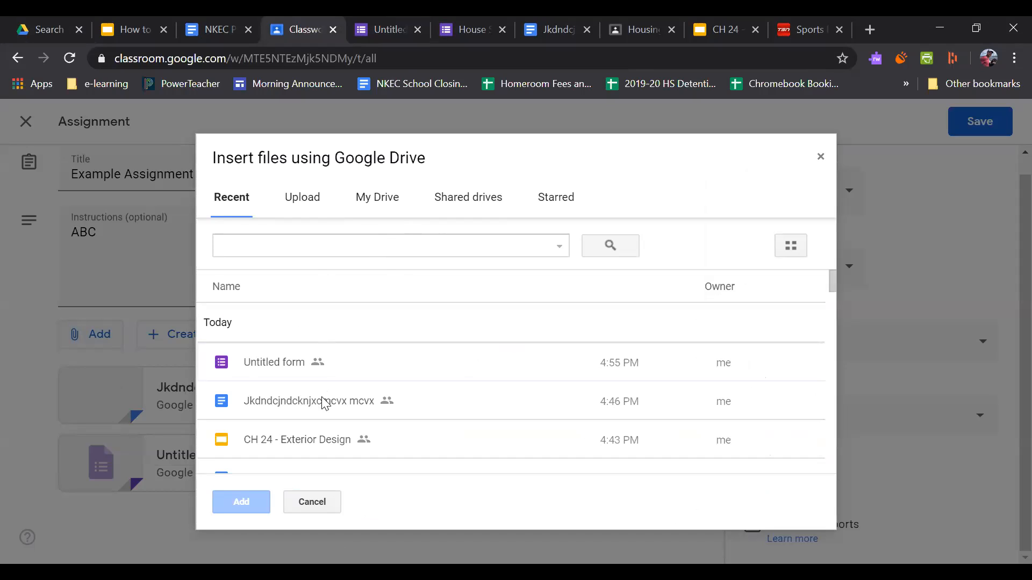
left_click(272, 363)
key("Return")
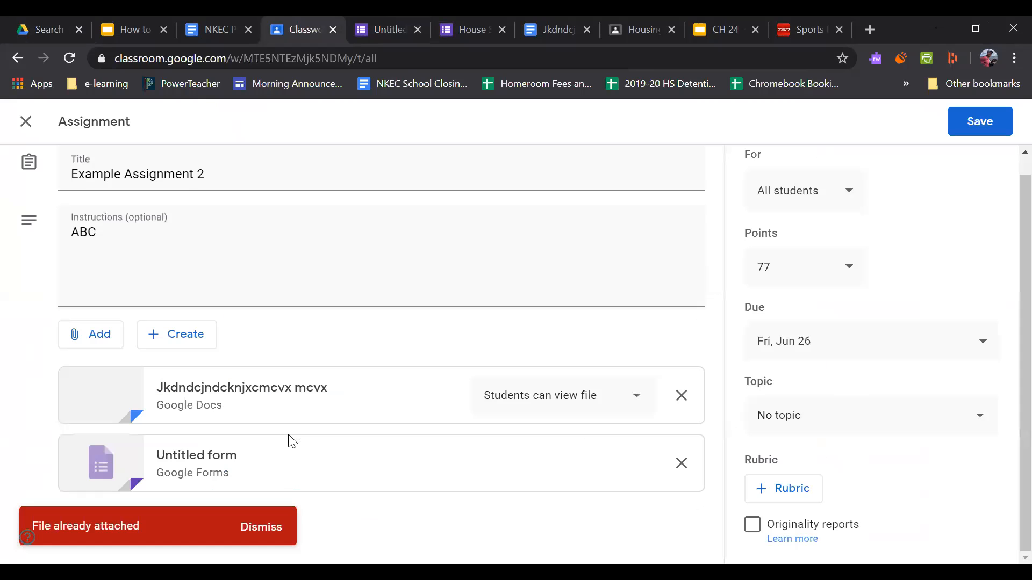
left_click(249, 527)
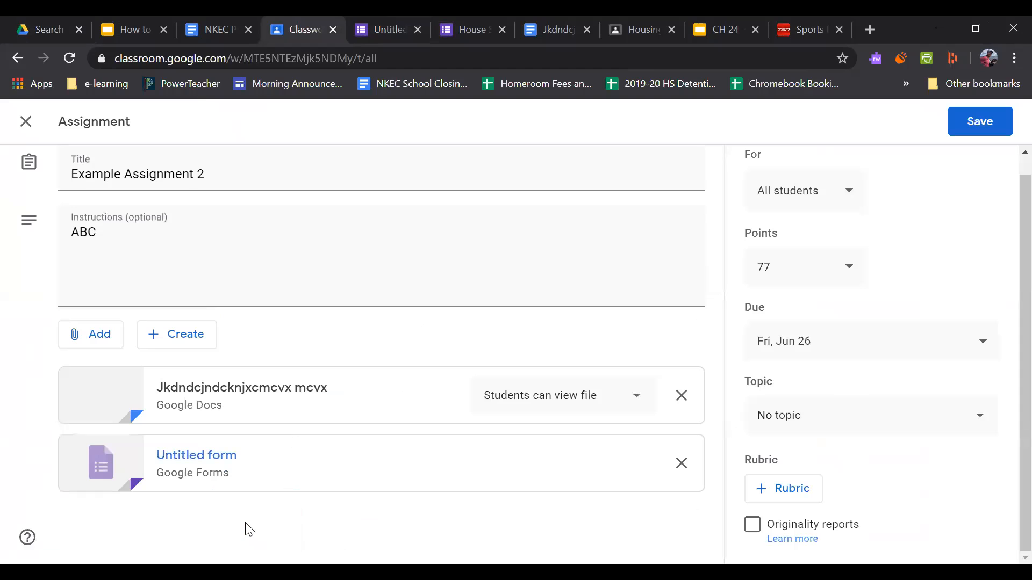
Step: Check the Forms option among the attachment types that can be created, and return to the form search results in Google Drive
left_click(184, 335)
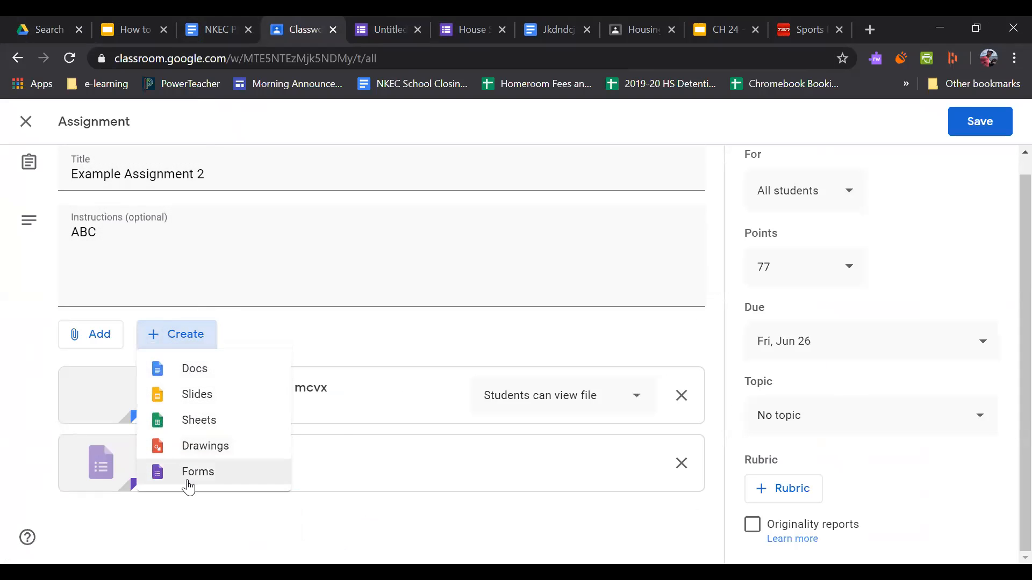
left_click(221, 336)
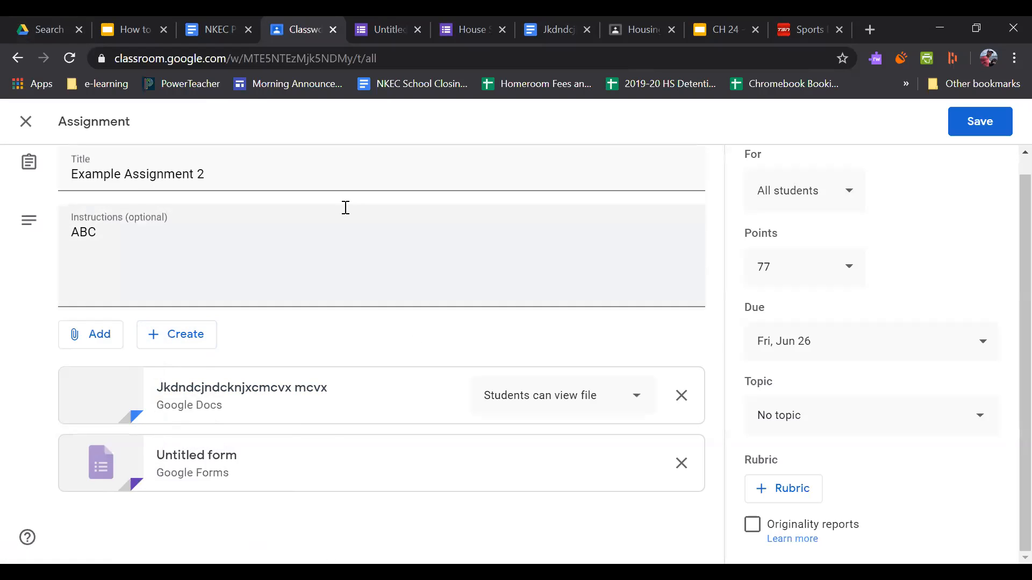
left_click(42, 21)
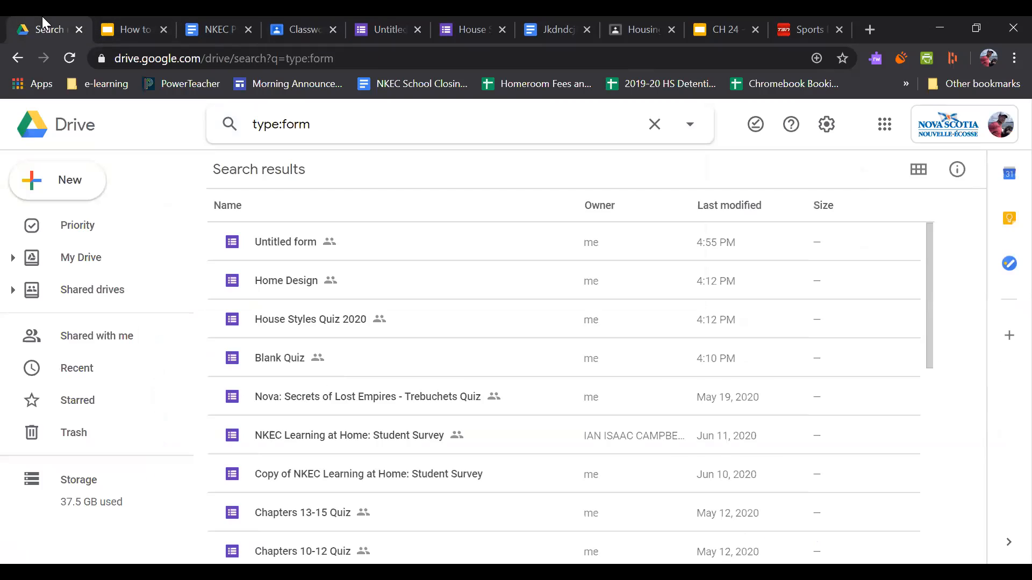
Step: Switch to the NKEC PD 2020 outline document and highlight the "Creating new material" section with its sub-items in yellow
left_click(224, 32)
scroll(437, 394, "down", 2)
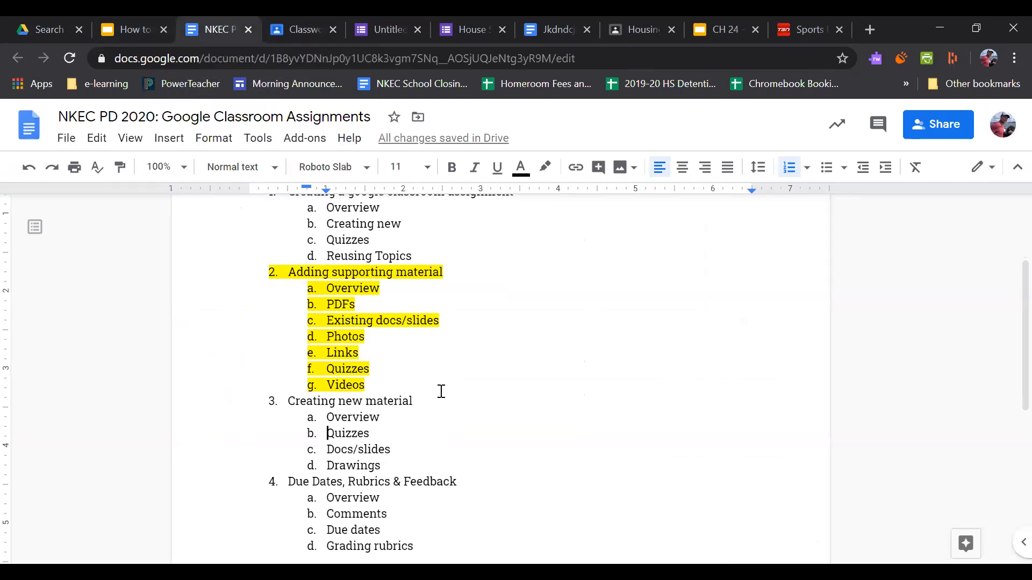
left_click_drag(394, 373, 253, 309)
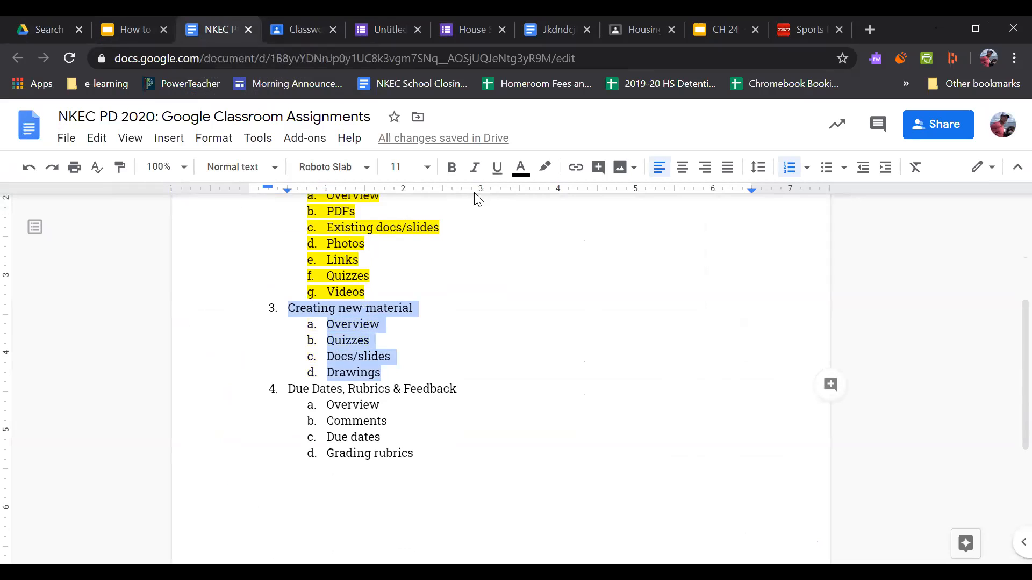
left_click(545, 167)
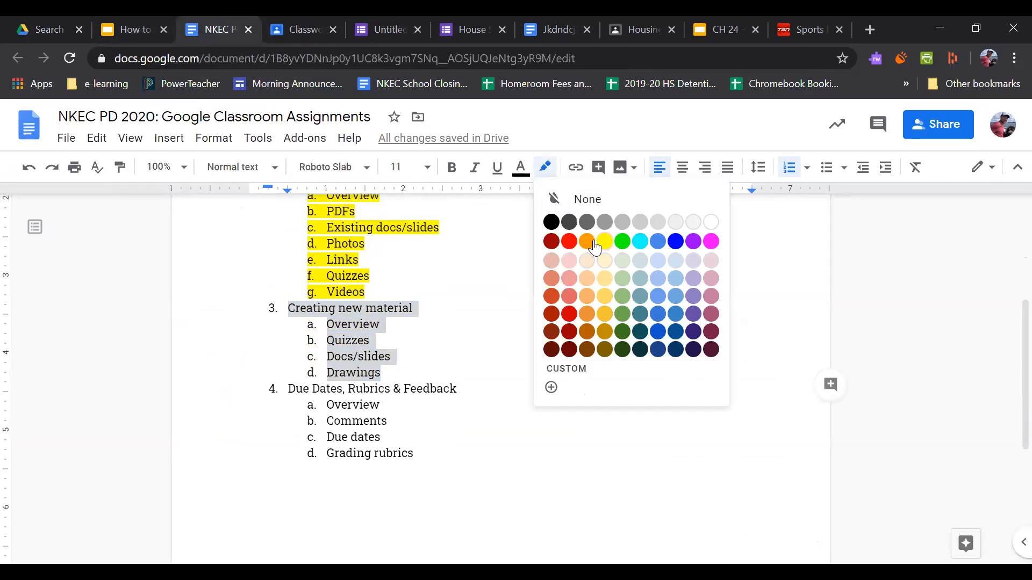
left_click(595, 245)
Step: Remove the highlight from the "Adding supporting material" section and all its sub-items
left_click_drag(409, 284, 283, 309)
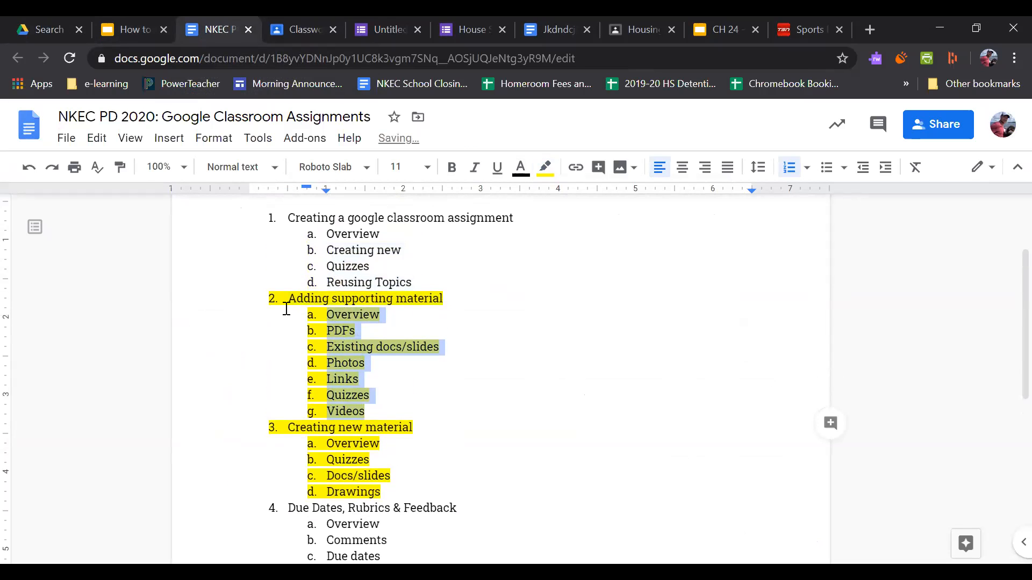
left_click(545, 167)
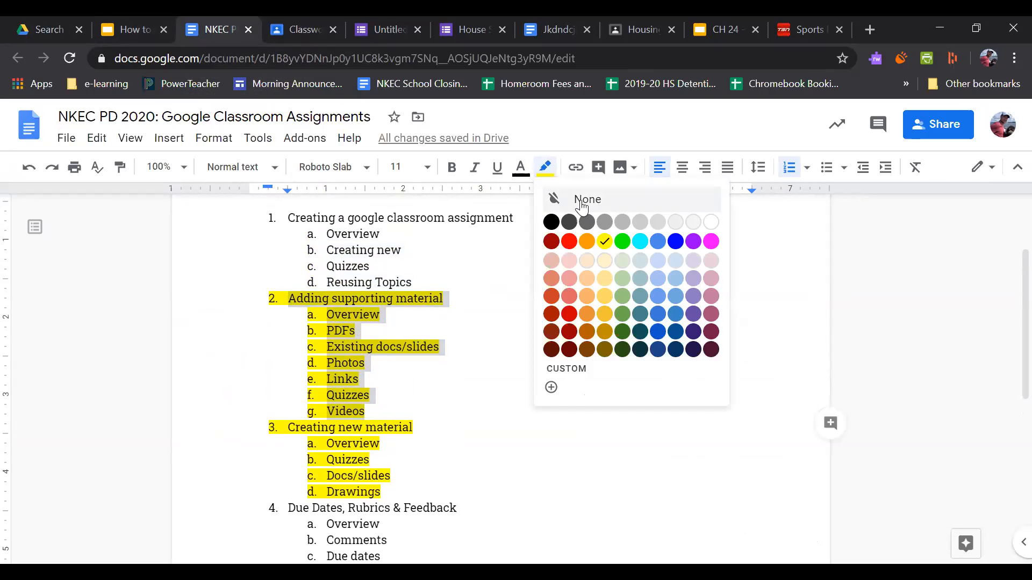
left_click(556, 199)
left_click(508, 347)
Step: Review the outline's "Creating new material" and "Due Dates, Rubrics & Feedback" sections, selecting each section's text
scroll(425, 425, "down", 2)
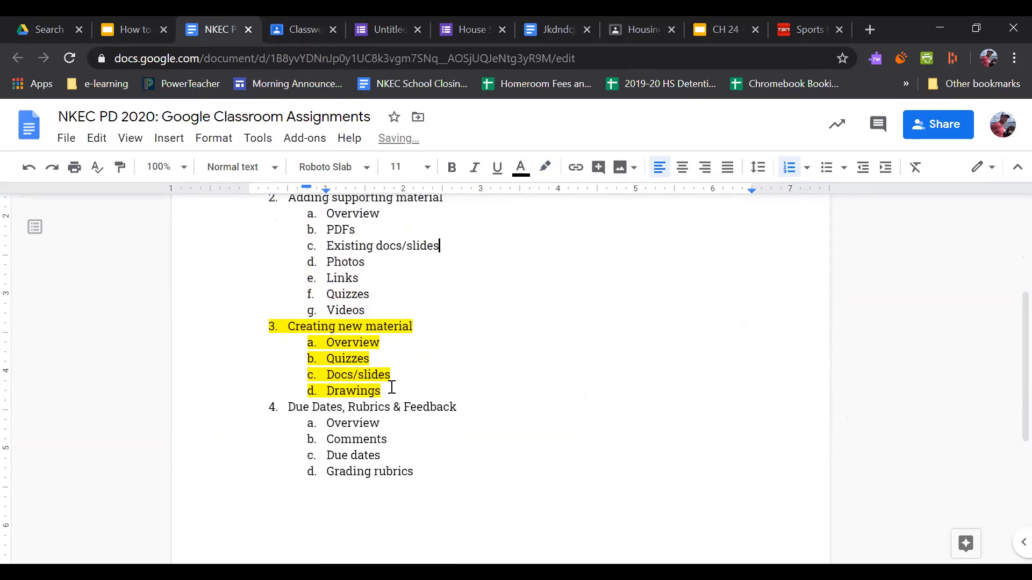
left_click(330, 364)
left_click_drag(395, 393, 274, 322)
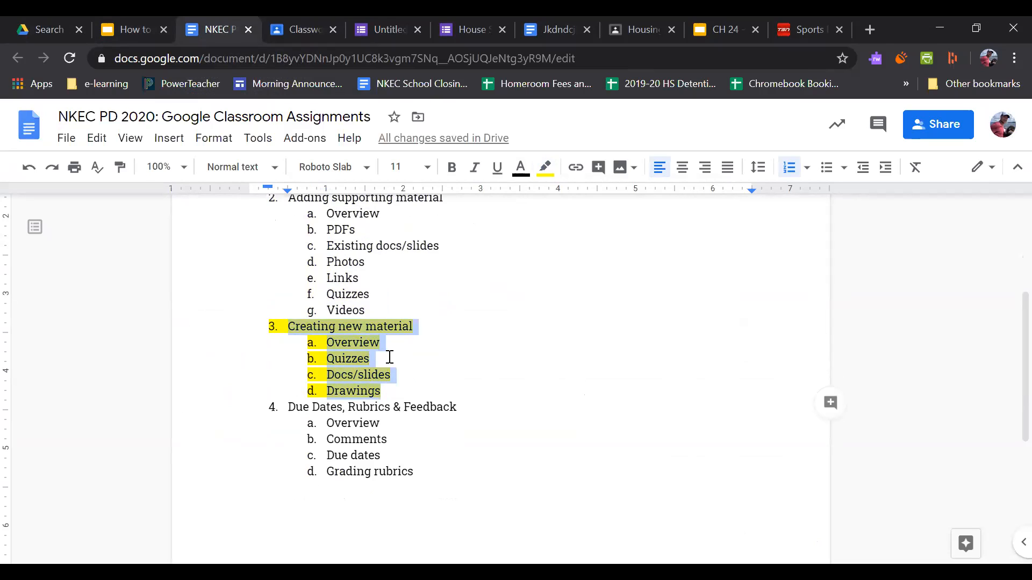
scroll(395, 438, "down", 1)
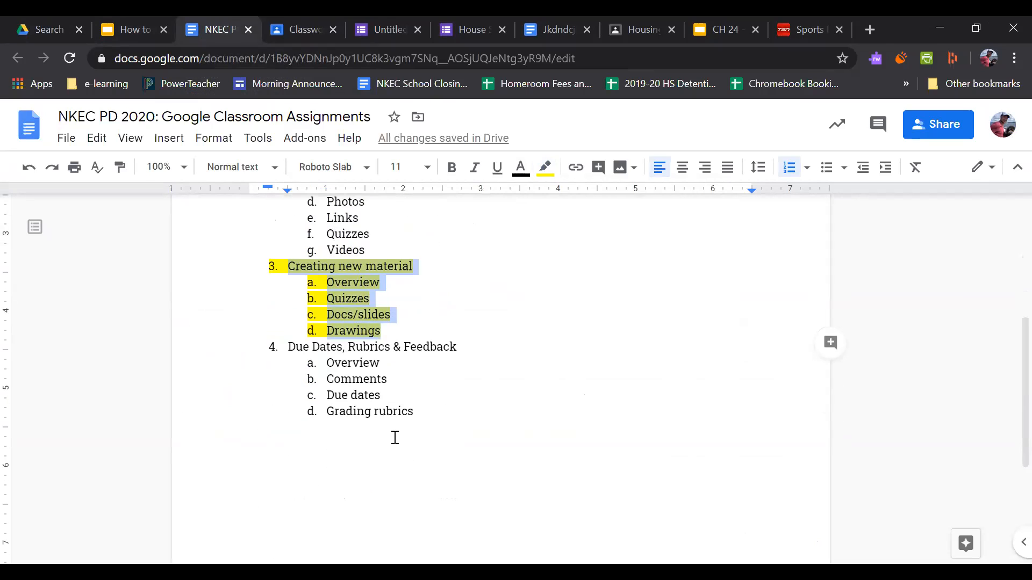
left_click_drag(427, 412, 285, 355)
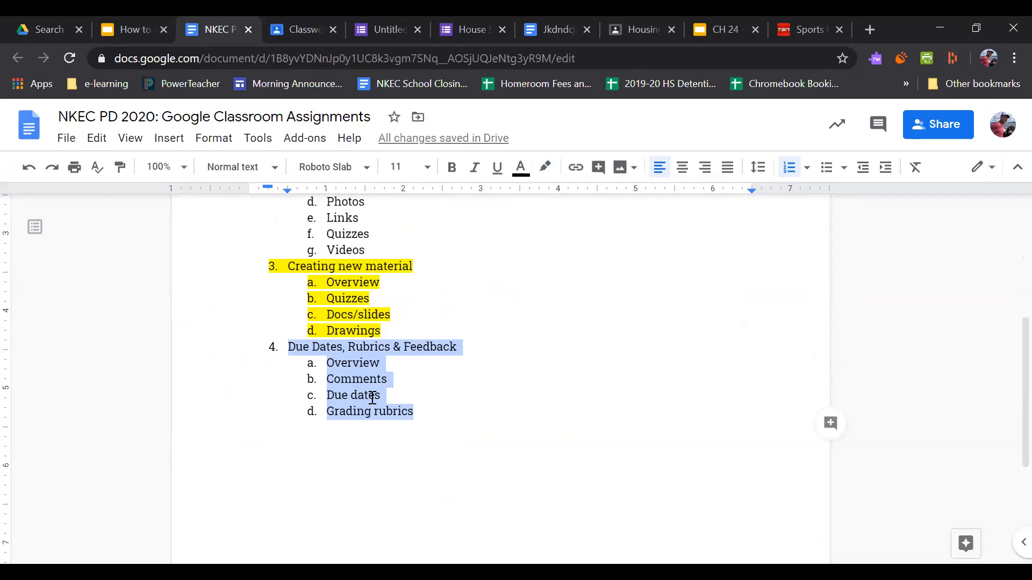
left_click(422, 416)
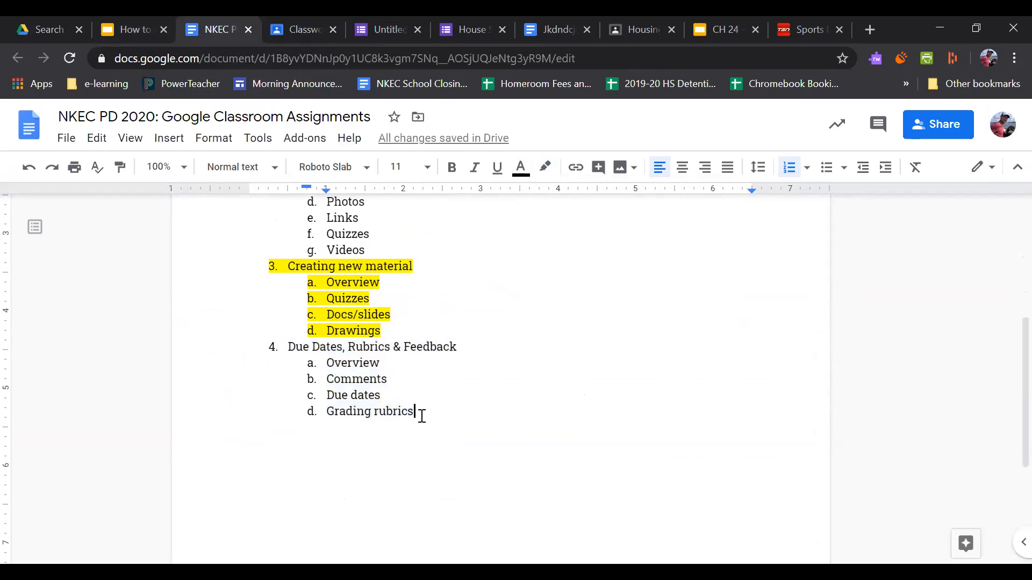